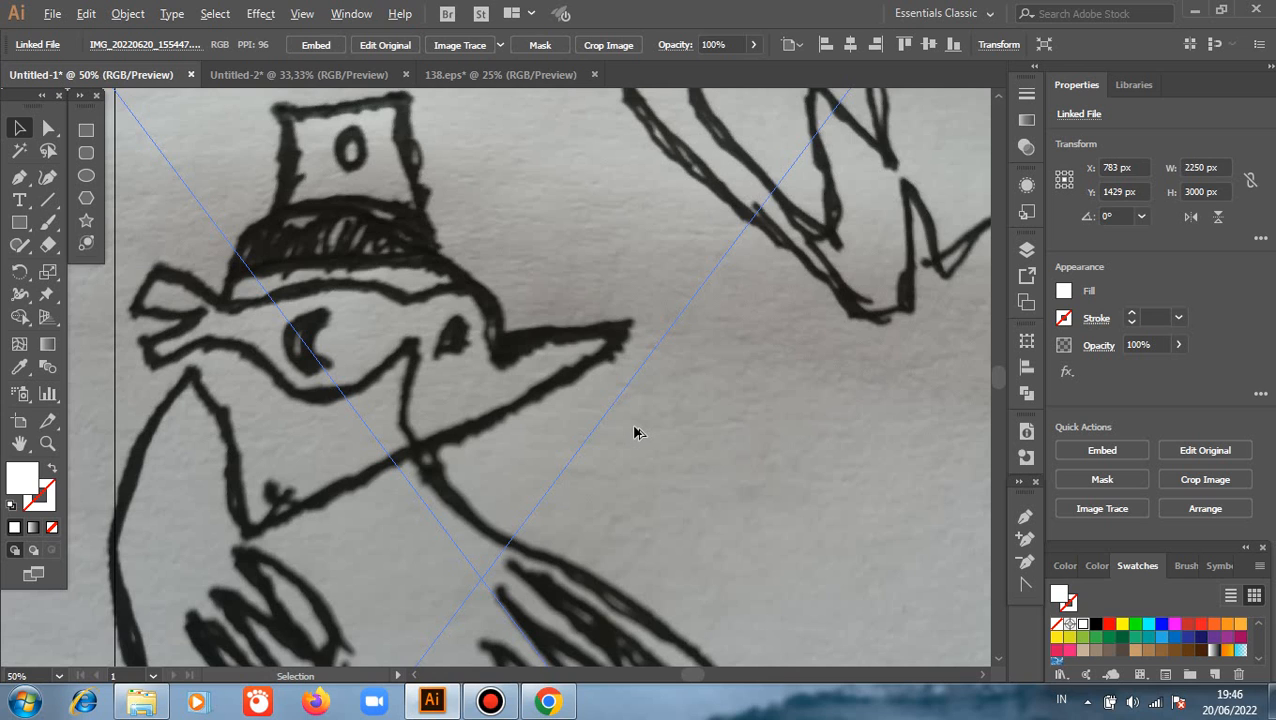
Scale the linked bird sketch down proportionally to about 1165 × 1554 px and centre it horizontally and vertically on the artboard
scroll(634, 432, down, 1)
scroll(588, 436, down, 1)
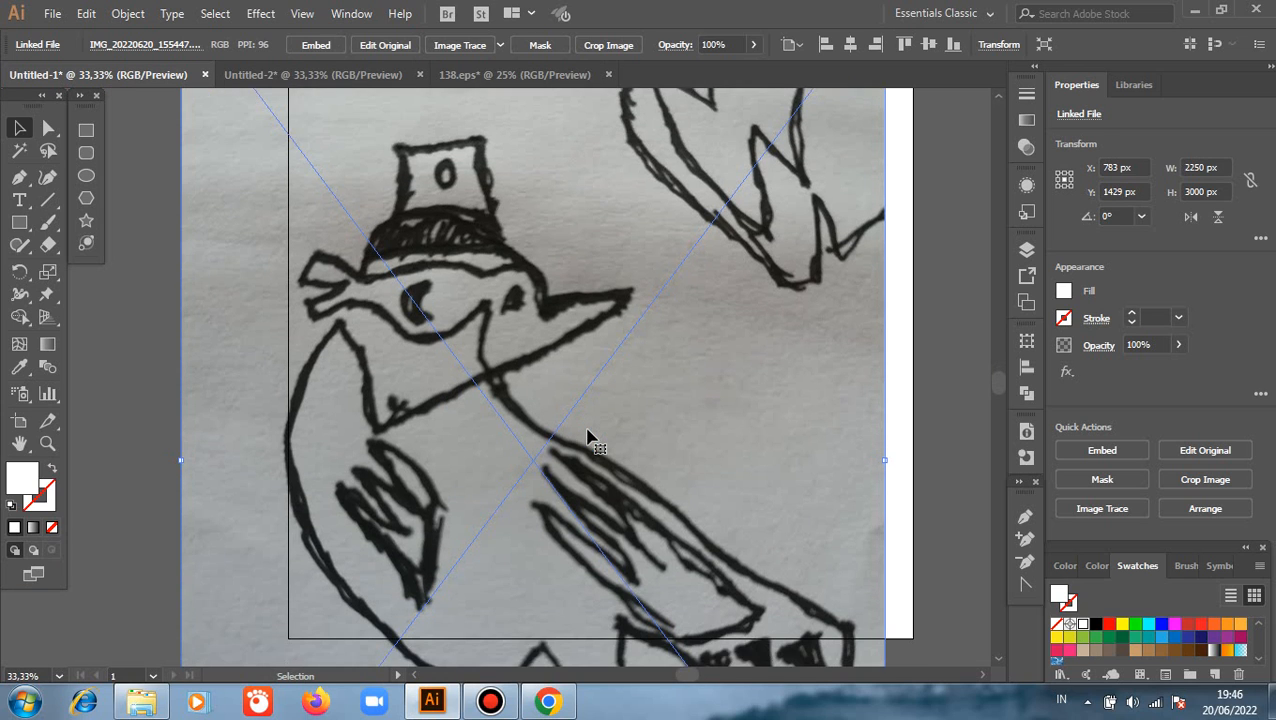
scroll(588, 436, down, 2)
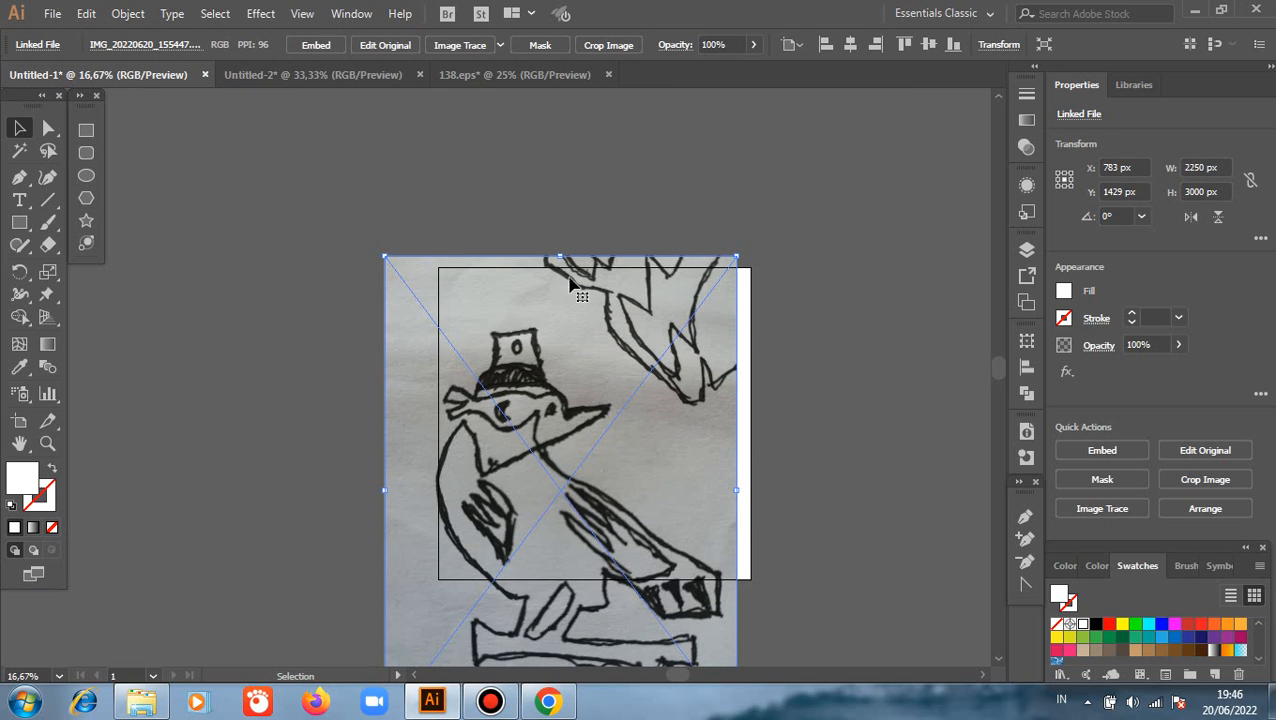
drag(559, 254, 563, 480)
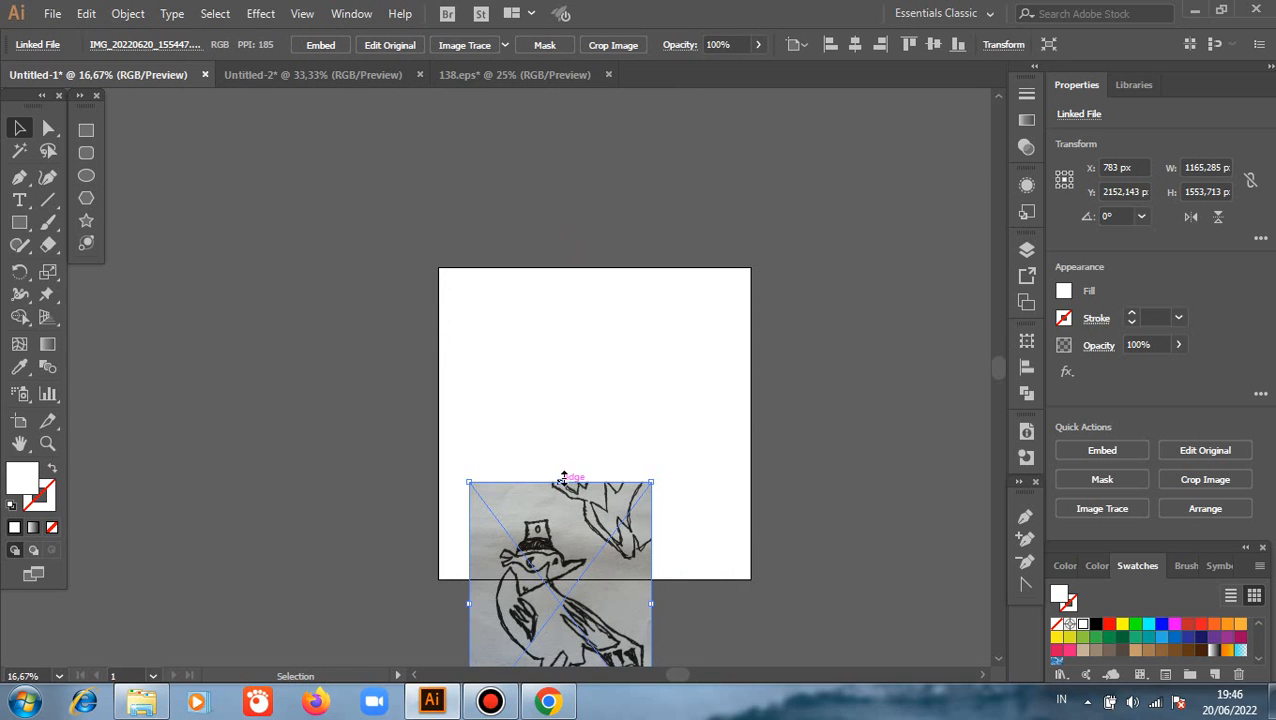
click(855, 44)
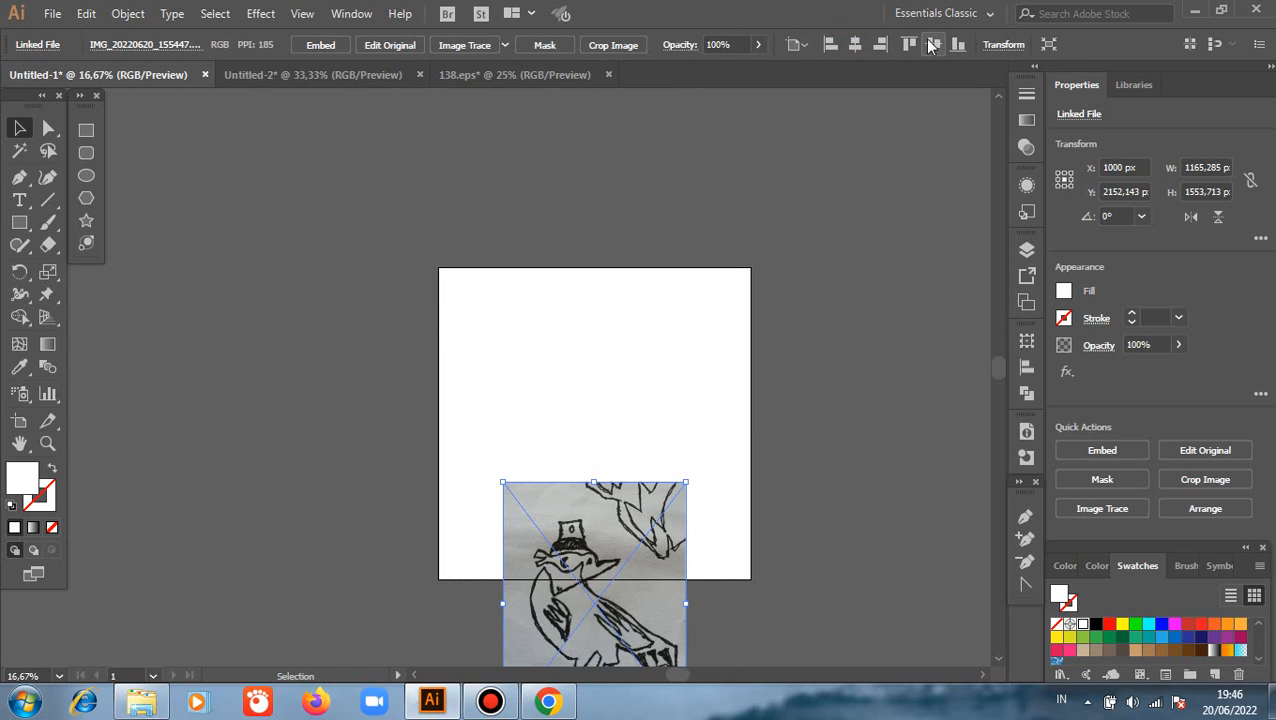
click(933, 44)
key(ctrl+shift+a)
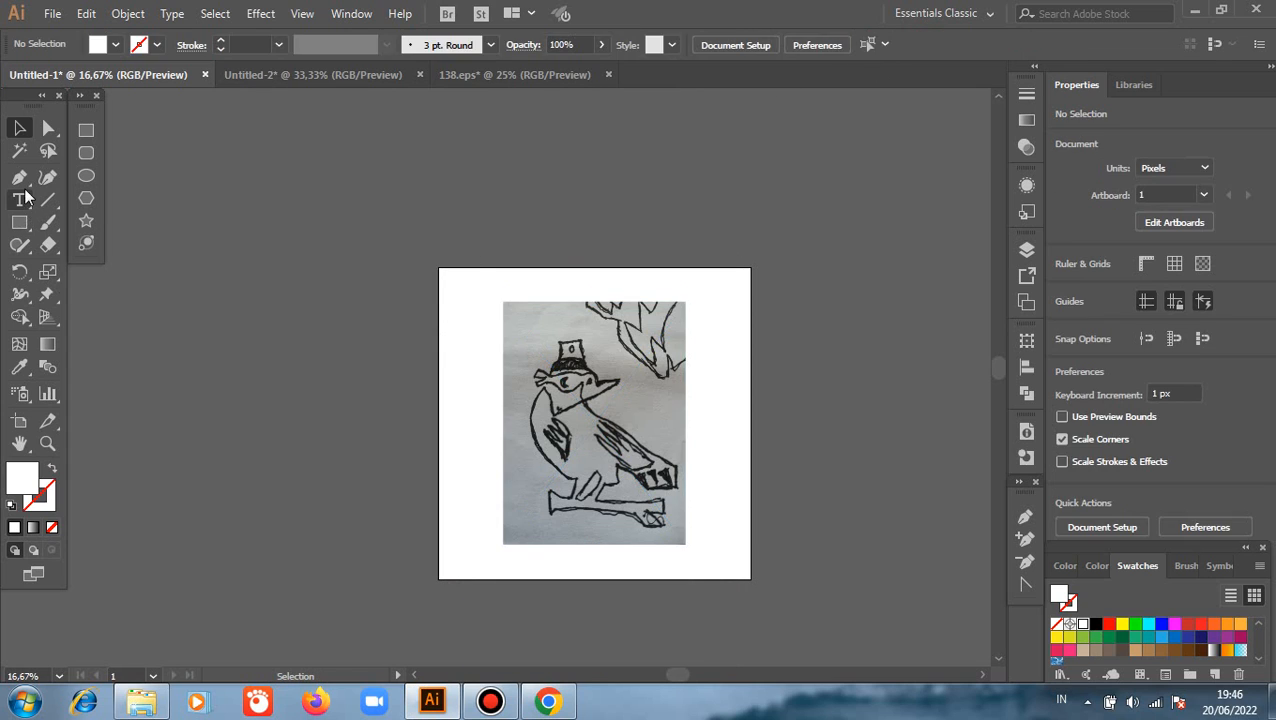
Set up the Pen tool with a black fill and a white 1 pt stroke
click(19, 178)
click(53, 469)
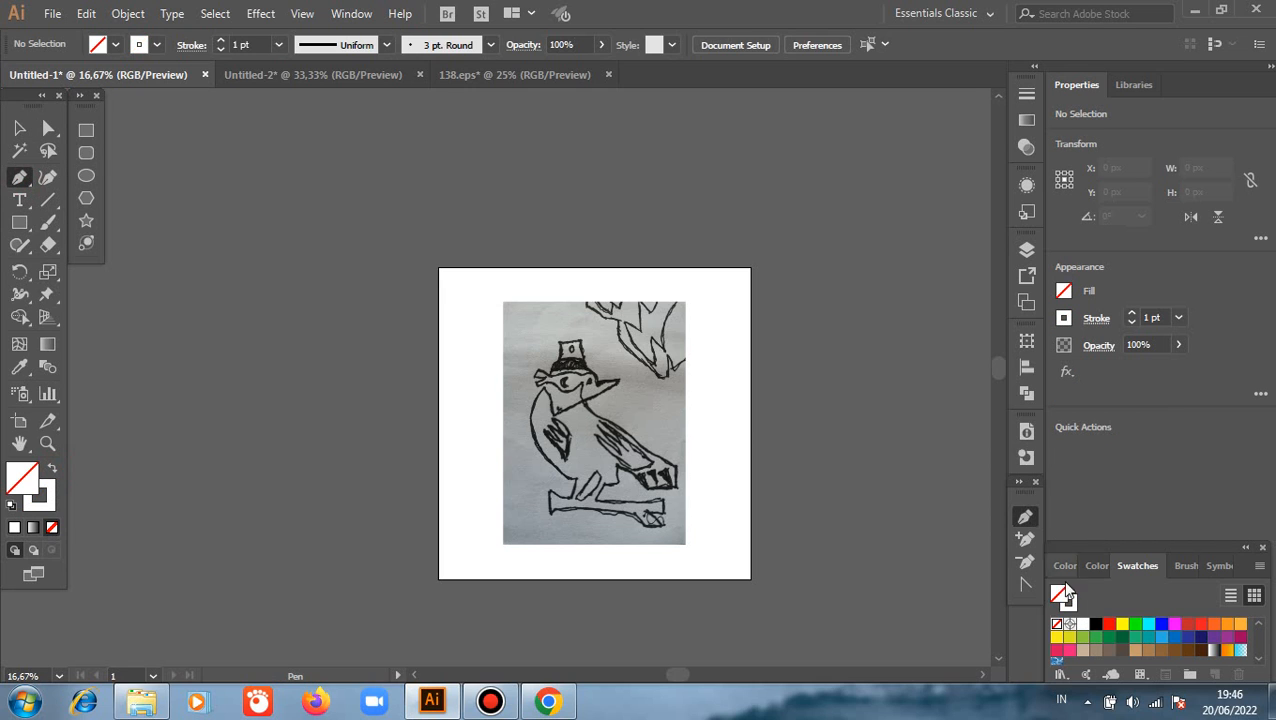
click(1096, 623)
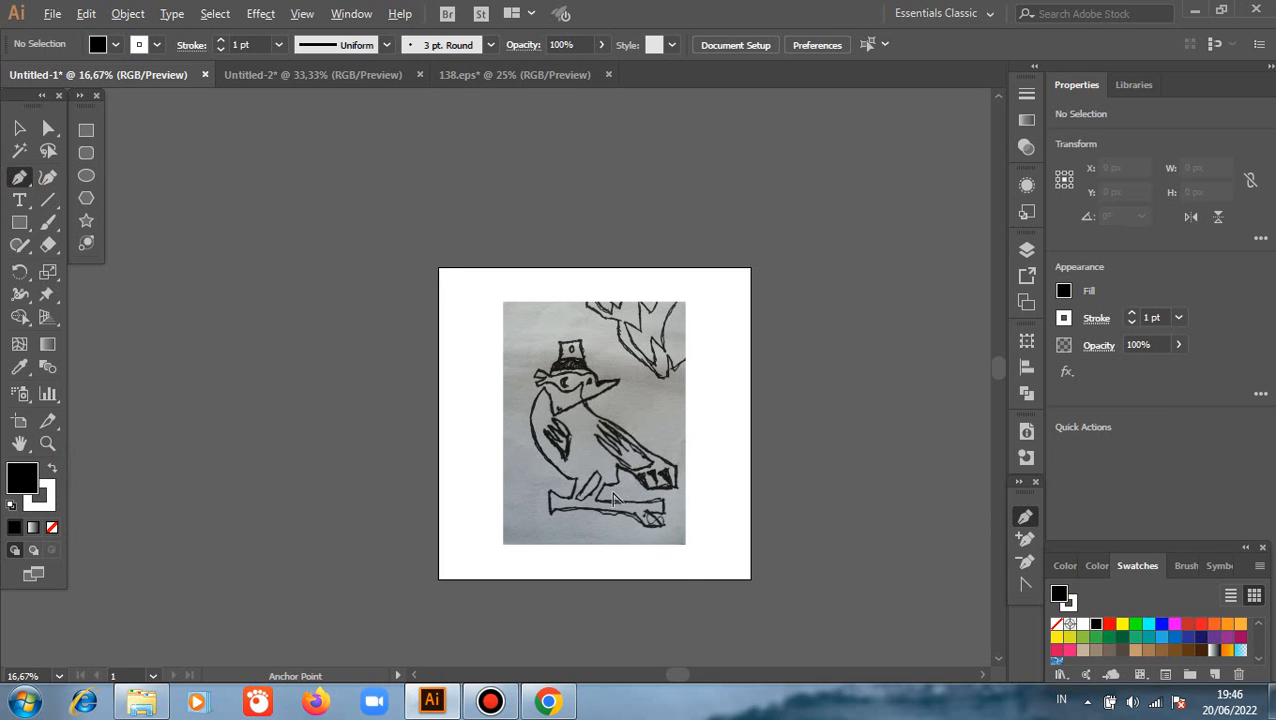
Trace the bird's outline from the neck down the back and around the tail, and remove the path's fill
scroll(615, 500, up, 3)
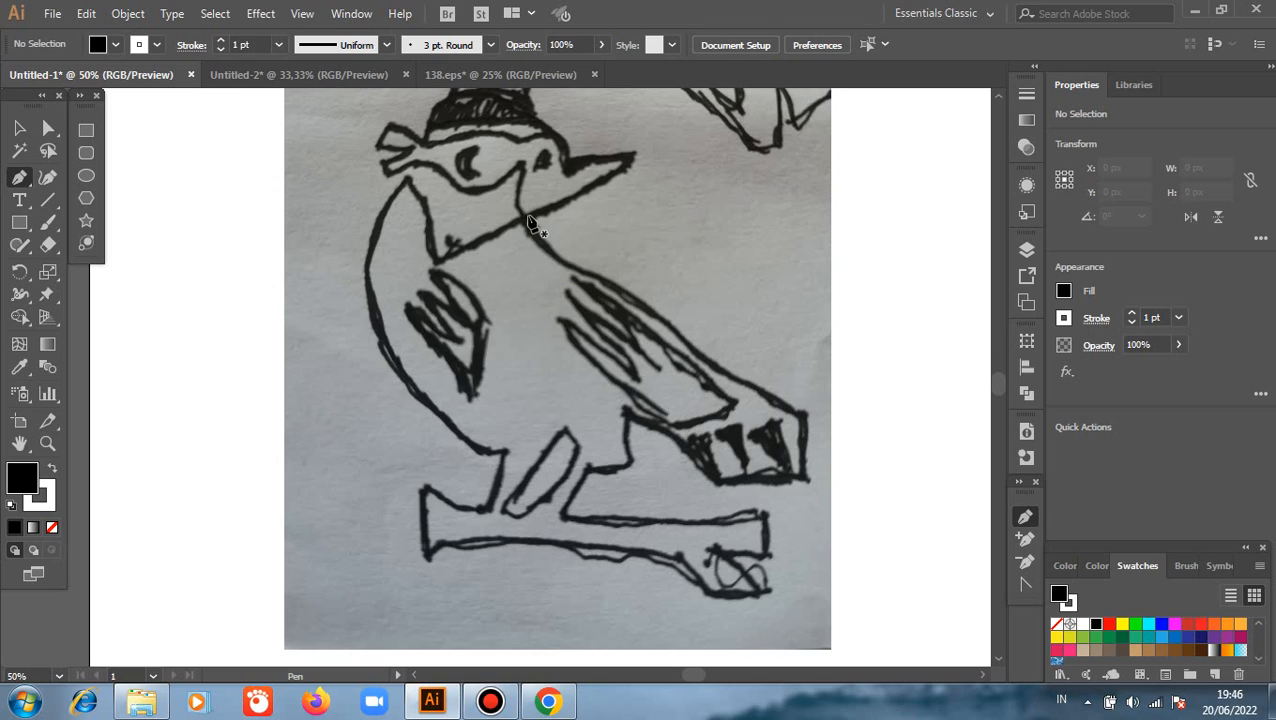
click(528, 218)
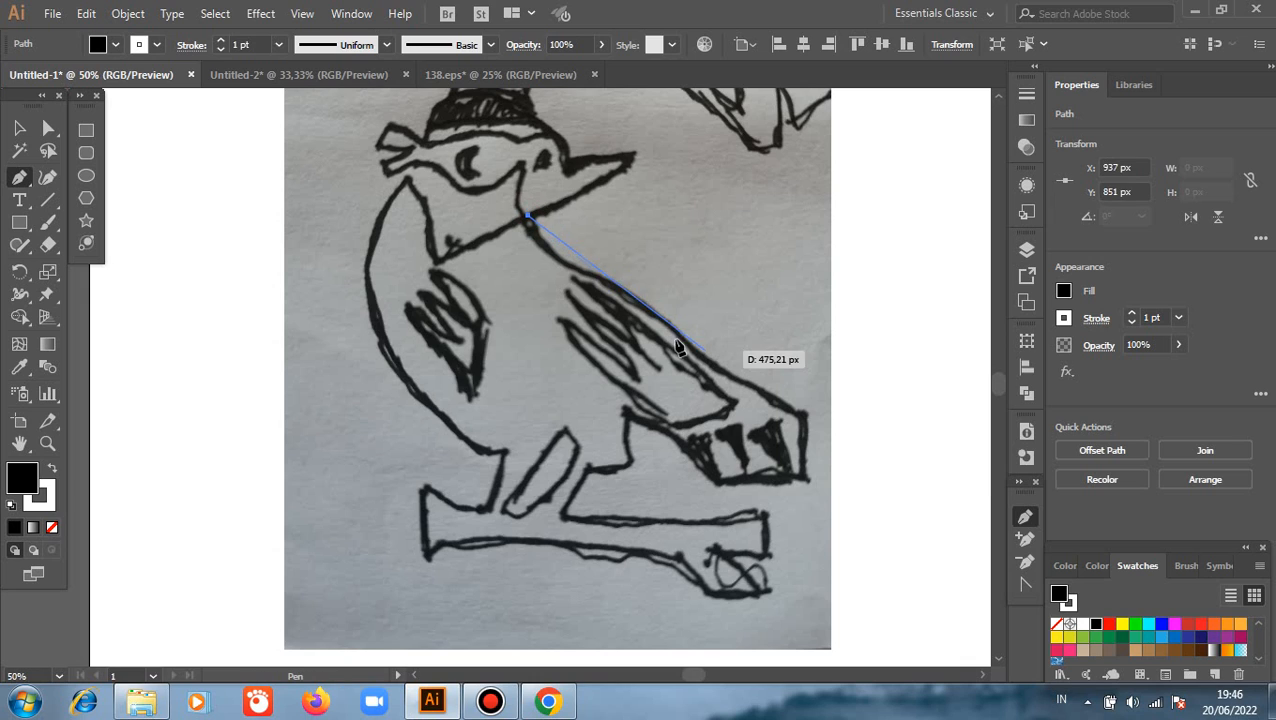
click(595, 275)
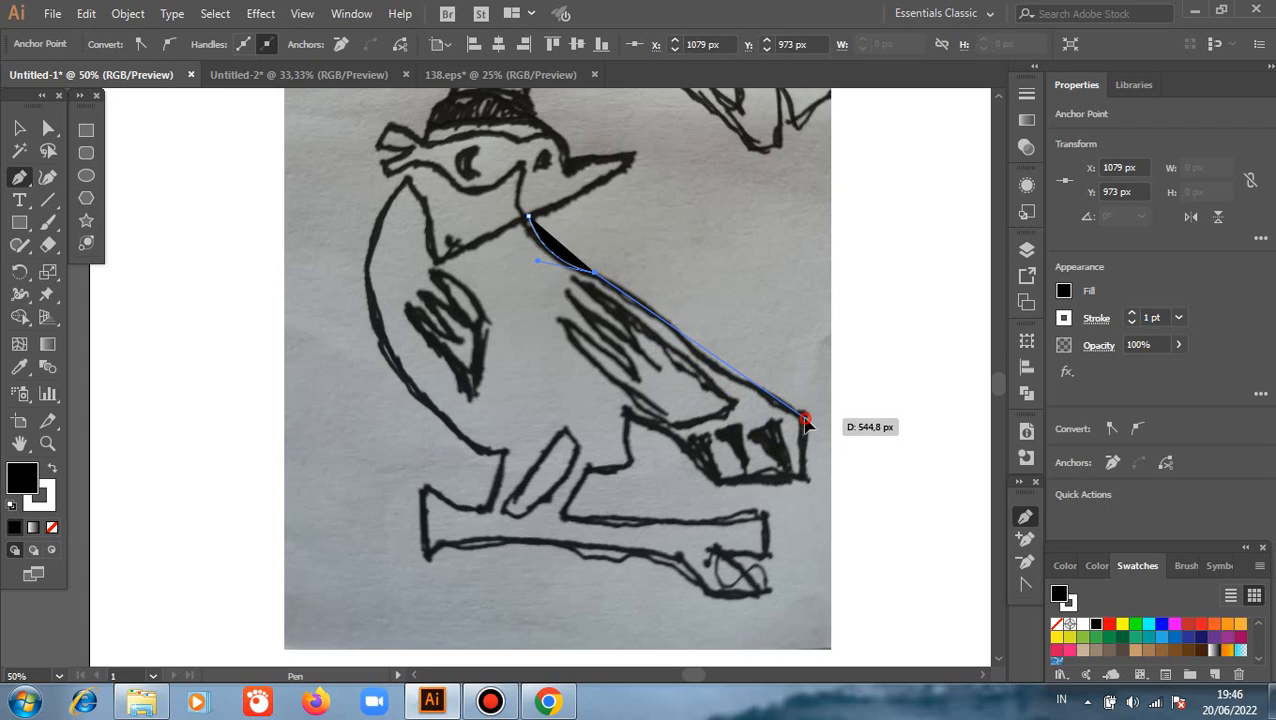
click(806, 419)
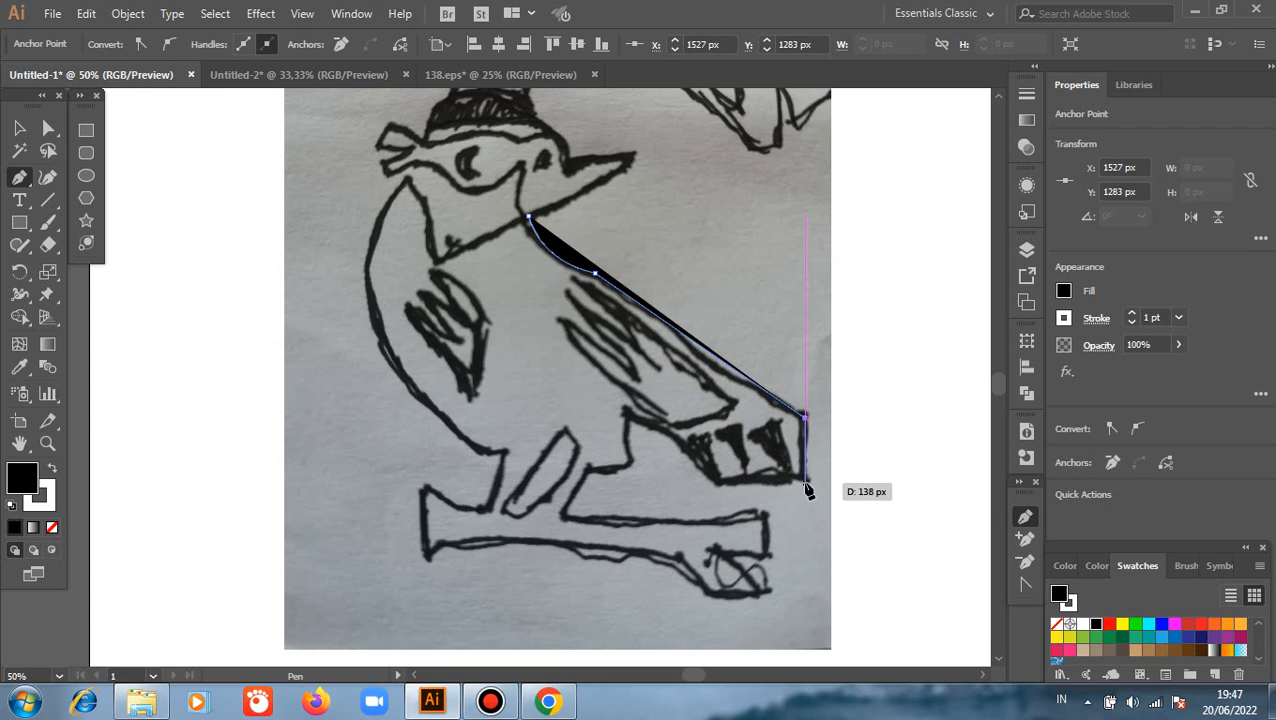
click(806, 482)
click(712, 484)
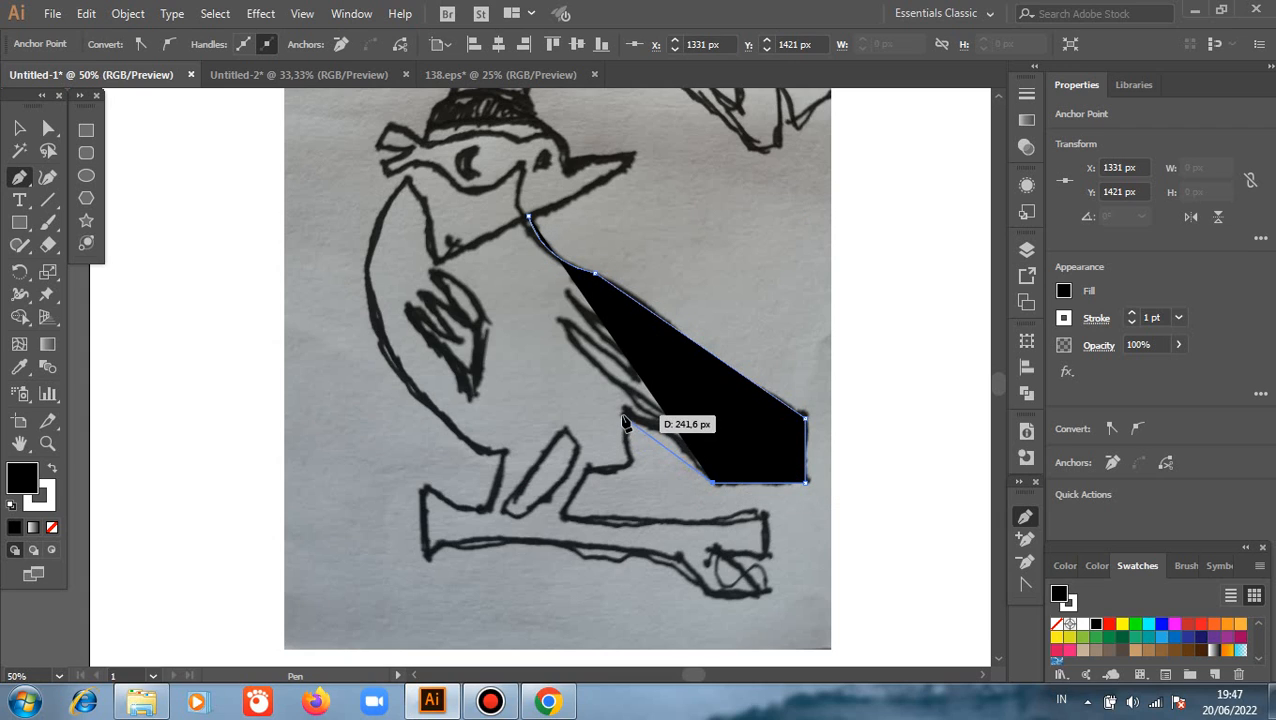
click(621, 414)
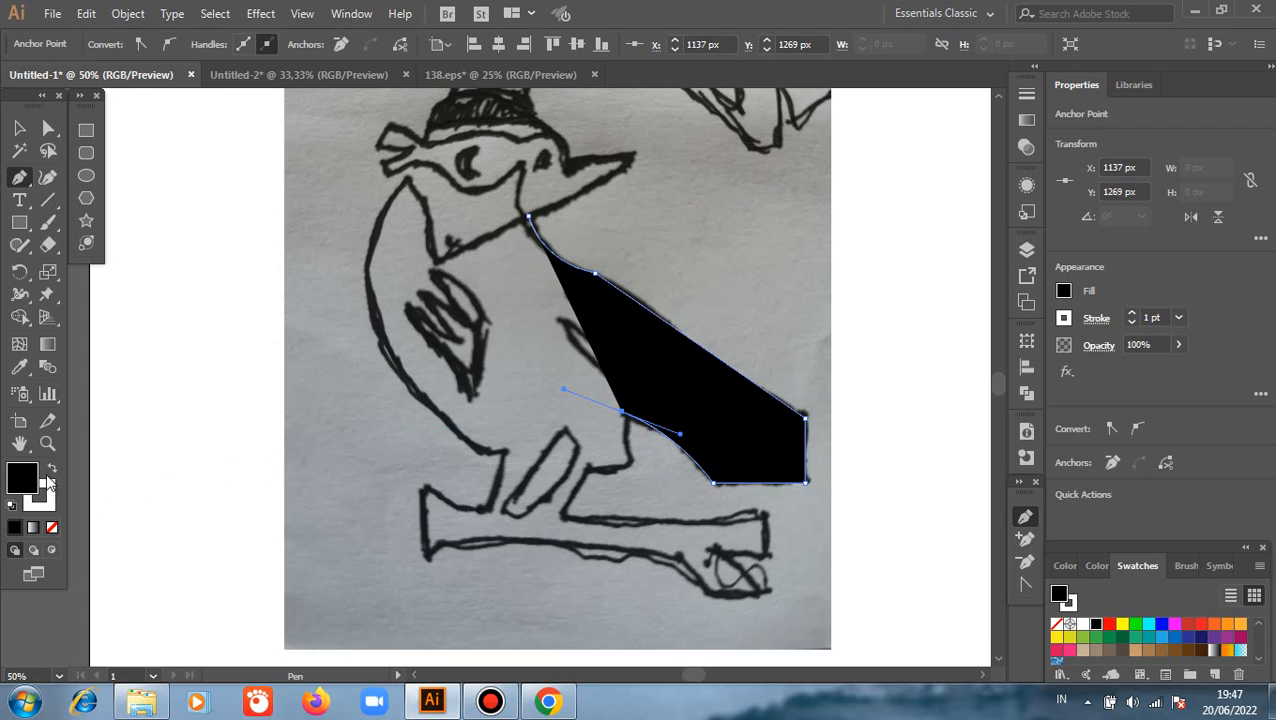
click(52, 527)
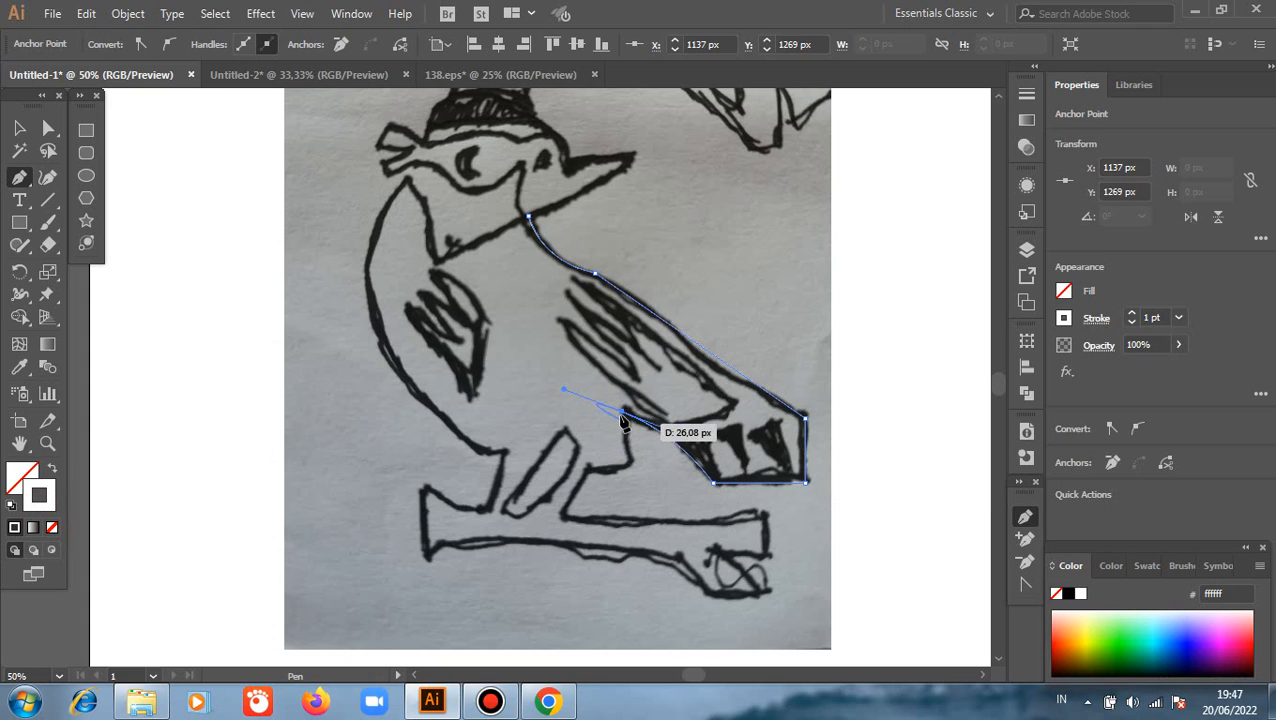
Extend the outline from the tail's underside down the adjoining edge of the leg to the branch
click(625, 469)
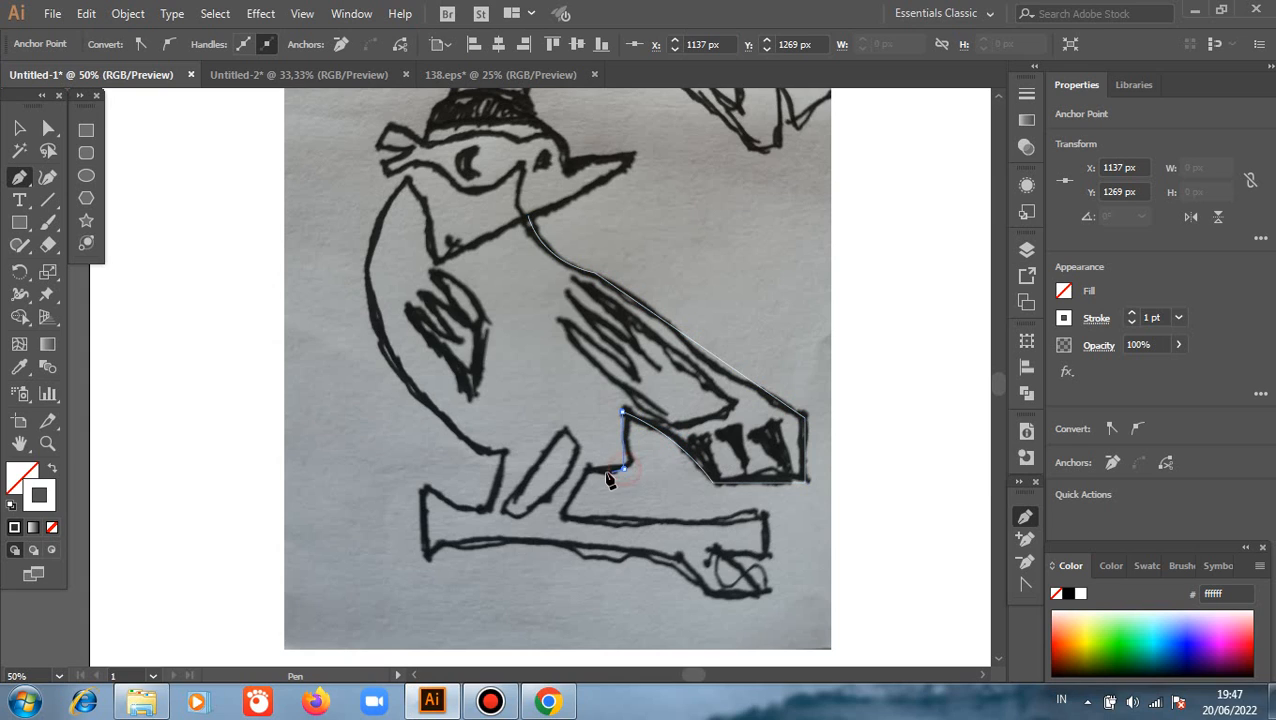
click(588, 469)
click(565, 516)
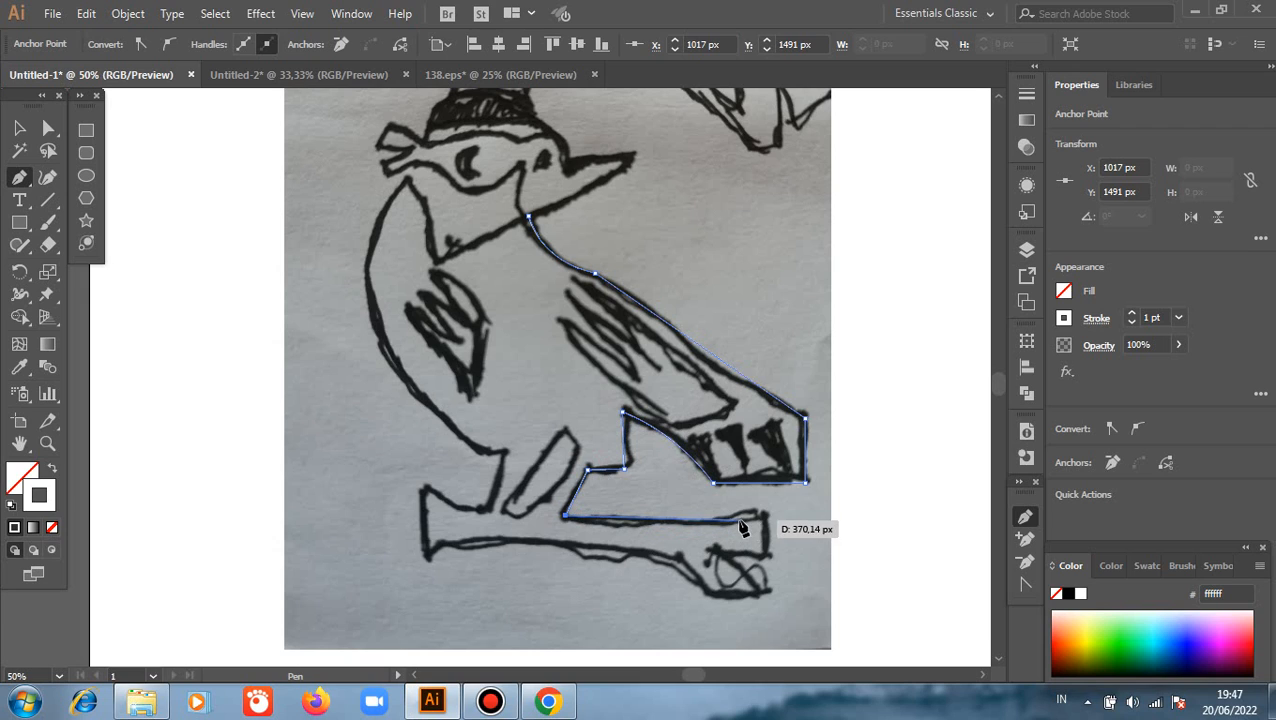
Trace the branch's upper edge below the tail and around its notched end and knot
click(764, 508)
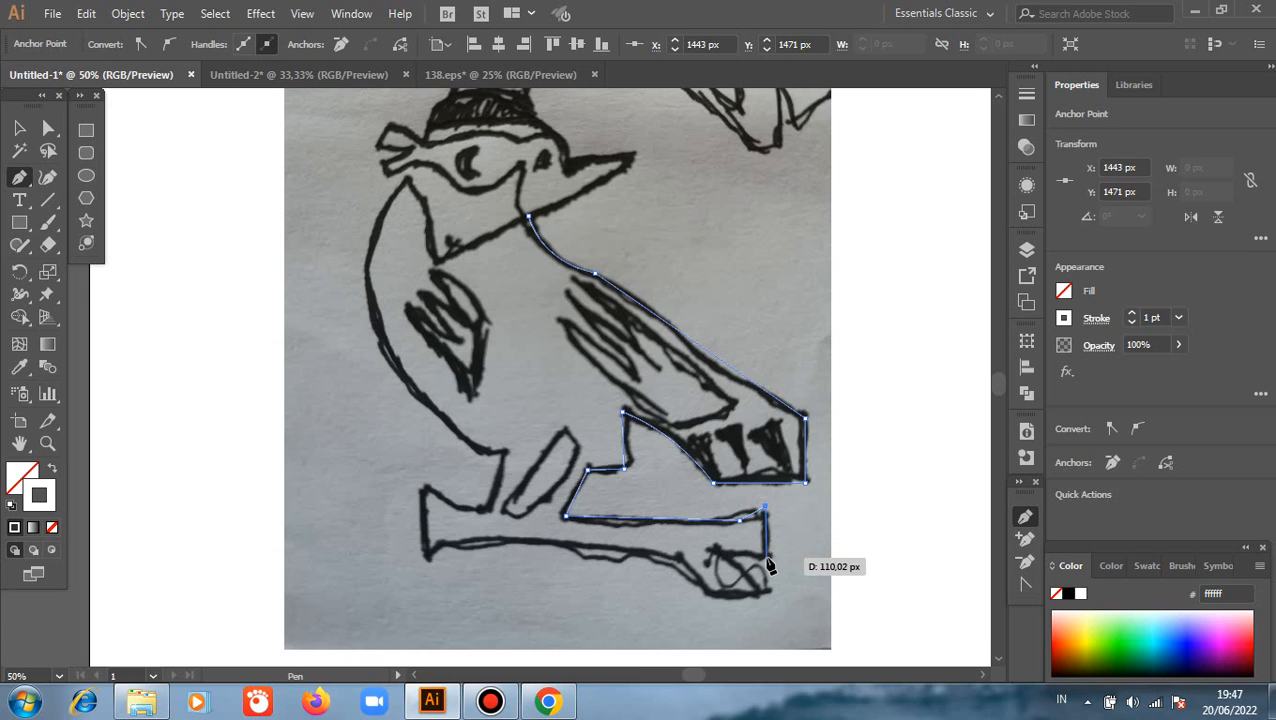
click(766, 557)
click(716, 557)
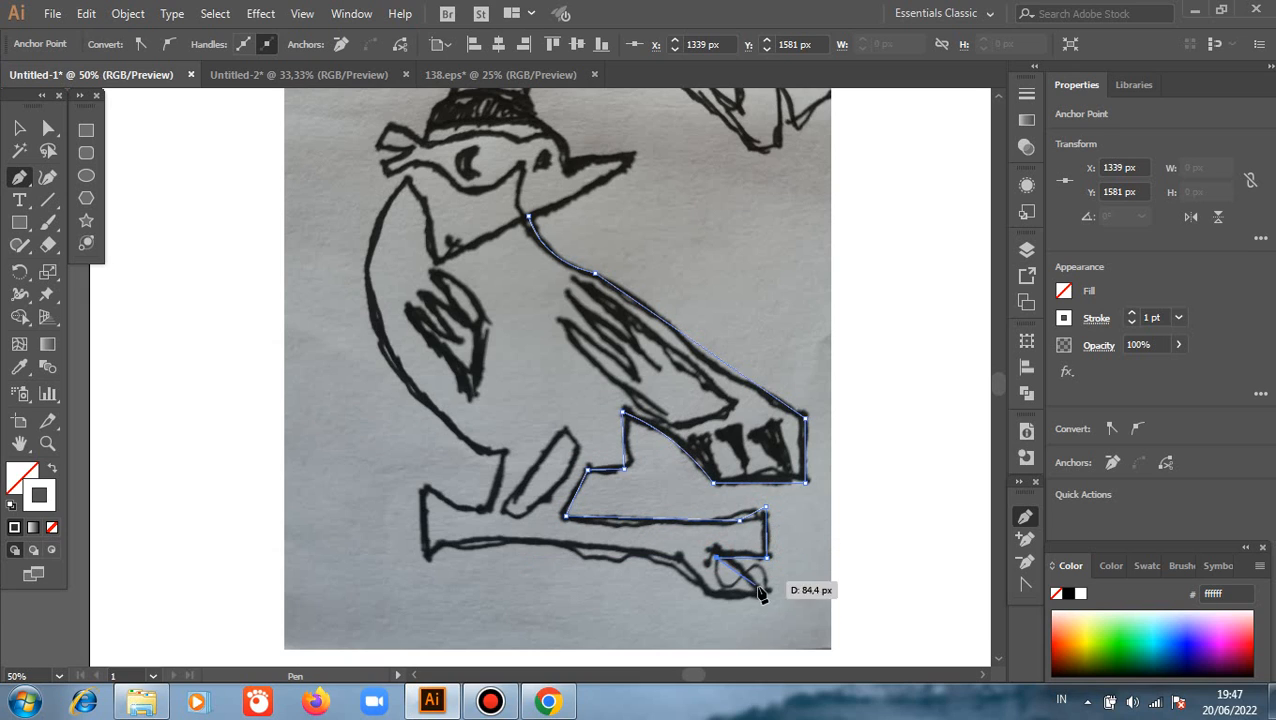
click(764, 588)
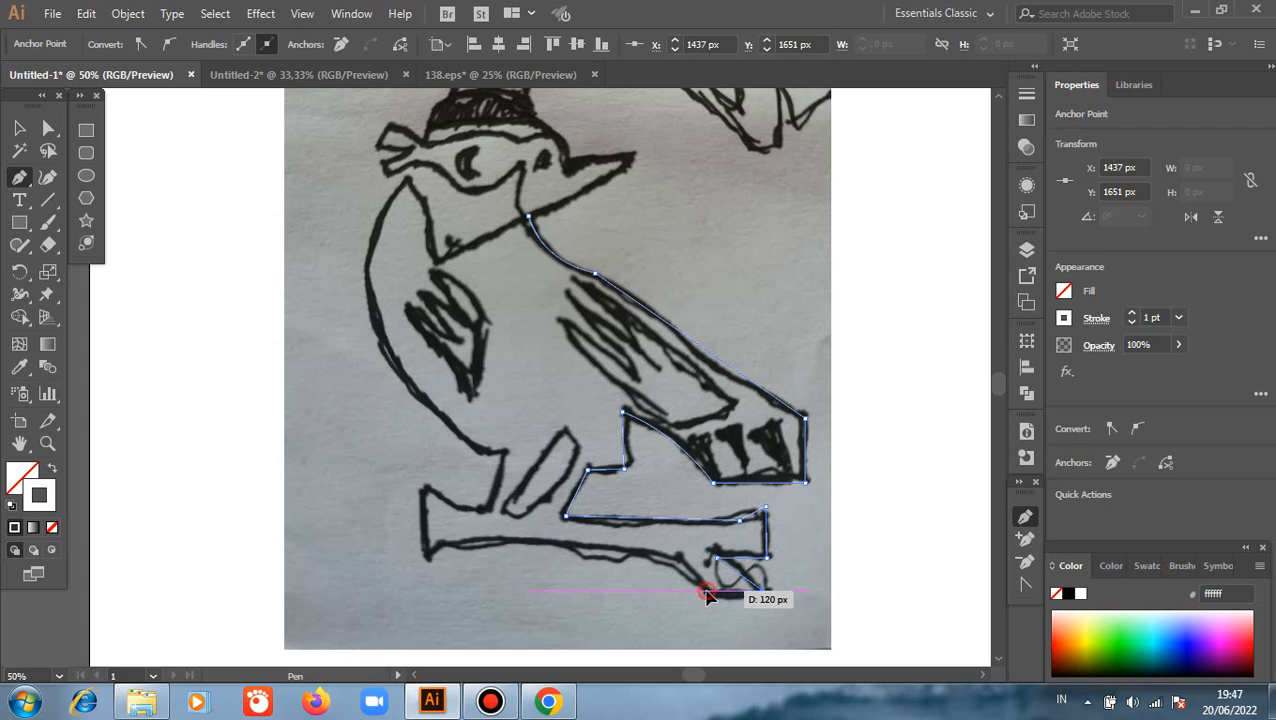
click(706, 591)
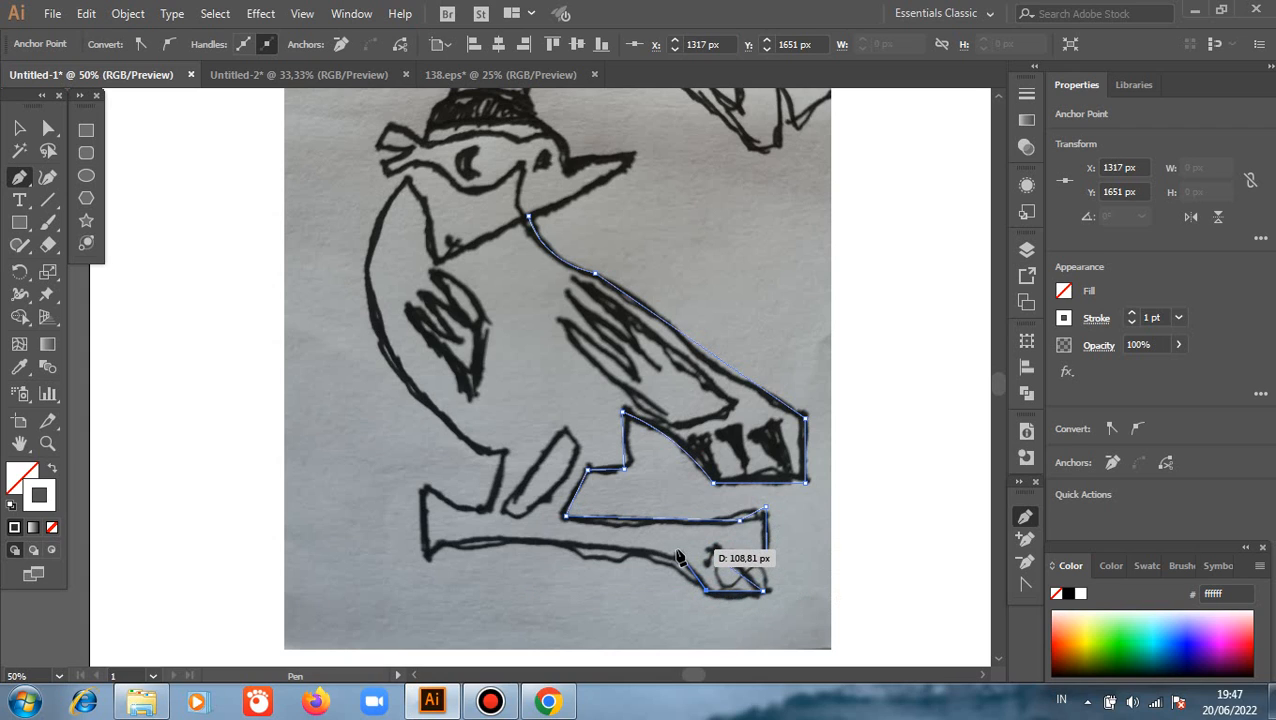
Continue the outline along the branch's underside and around its flared far end
click(678, 554)
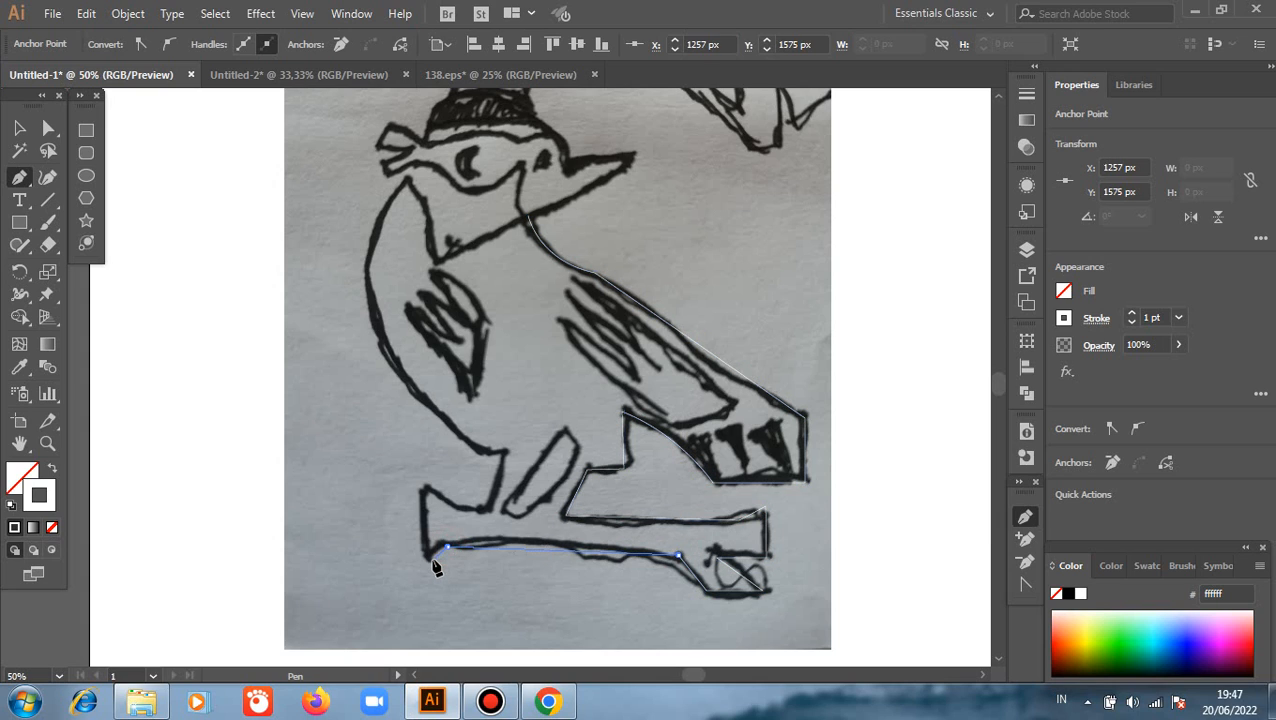
drag(426, 562, 425, 540)
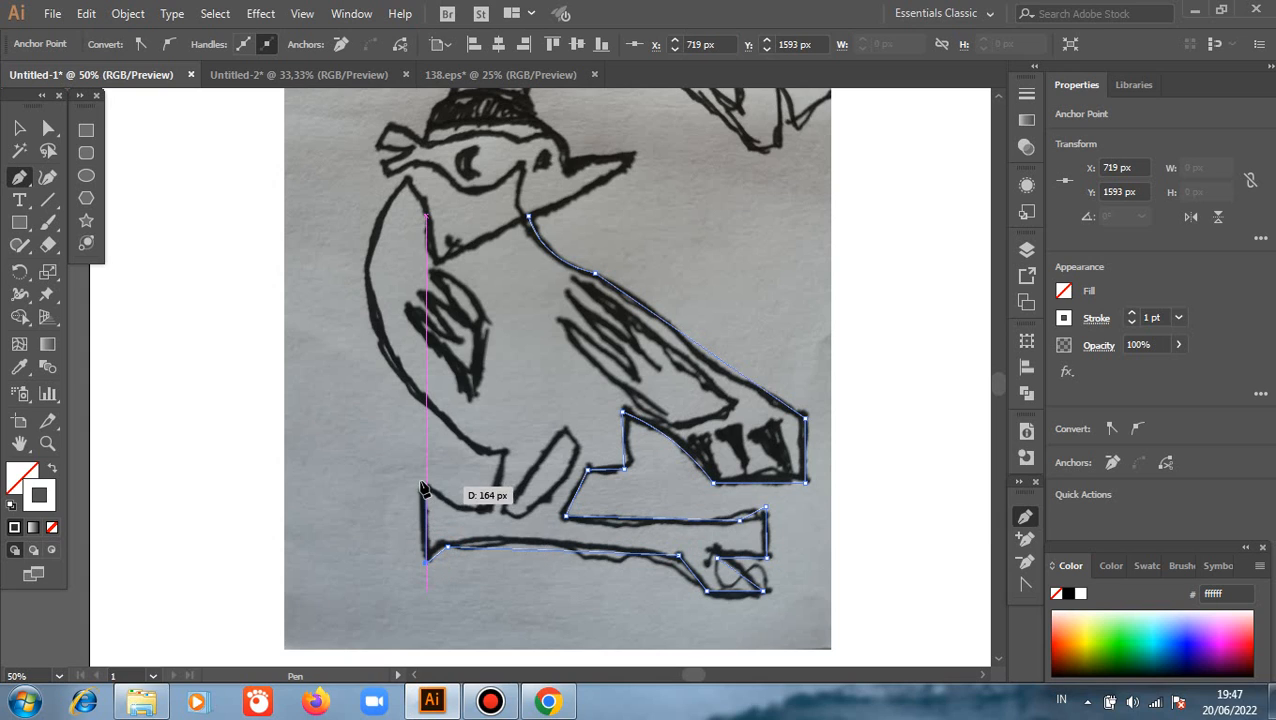
click(426, 484)
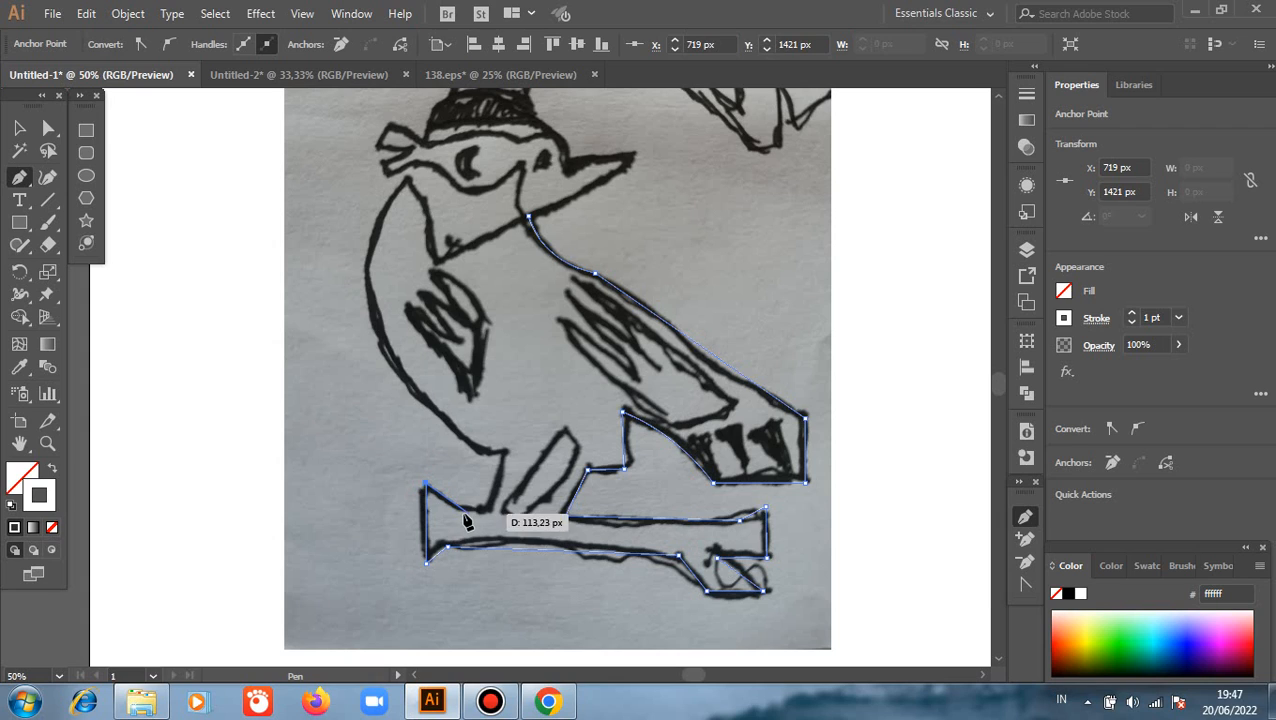
click(457, 513)
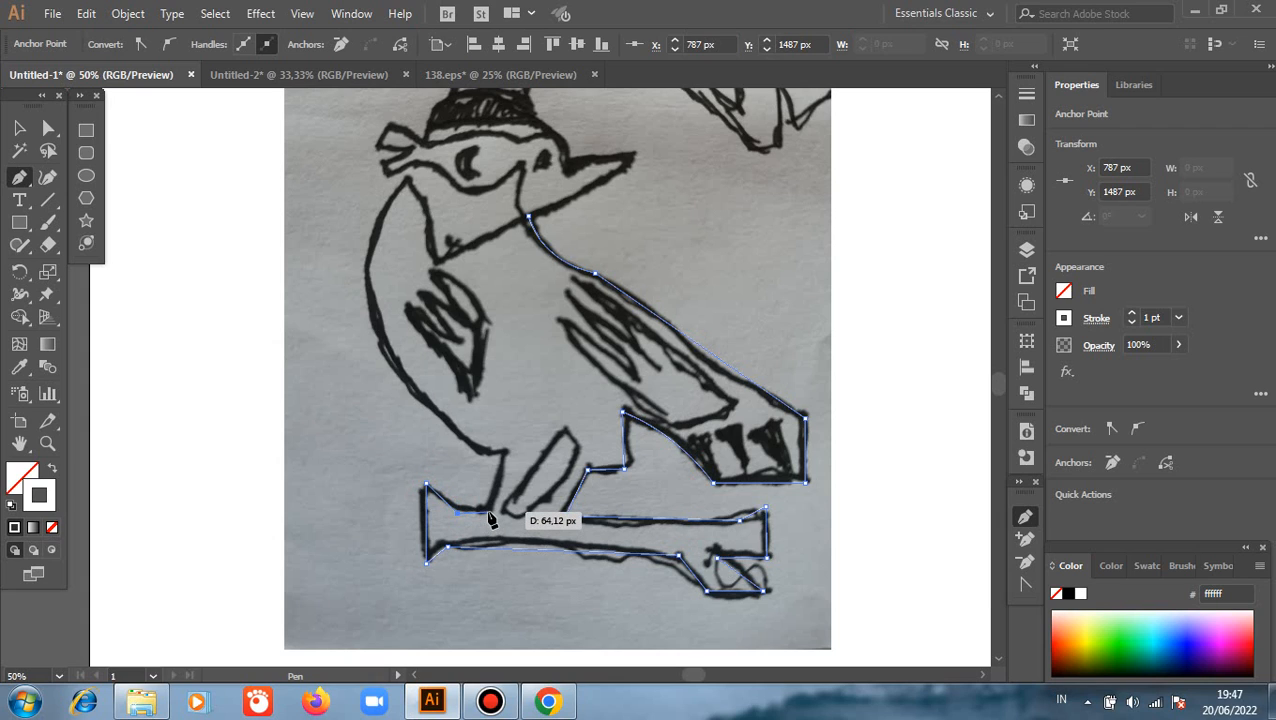
Trace the outline up the other side of the legs and along the curved body edge to the neck below the mask
click(490, 513)
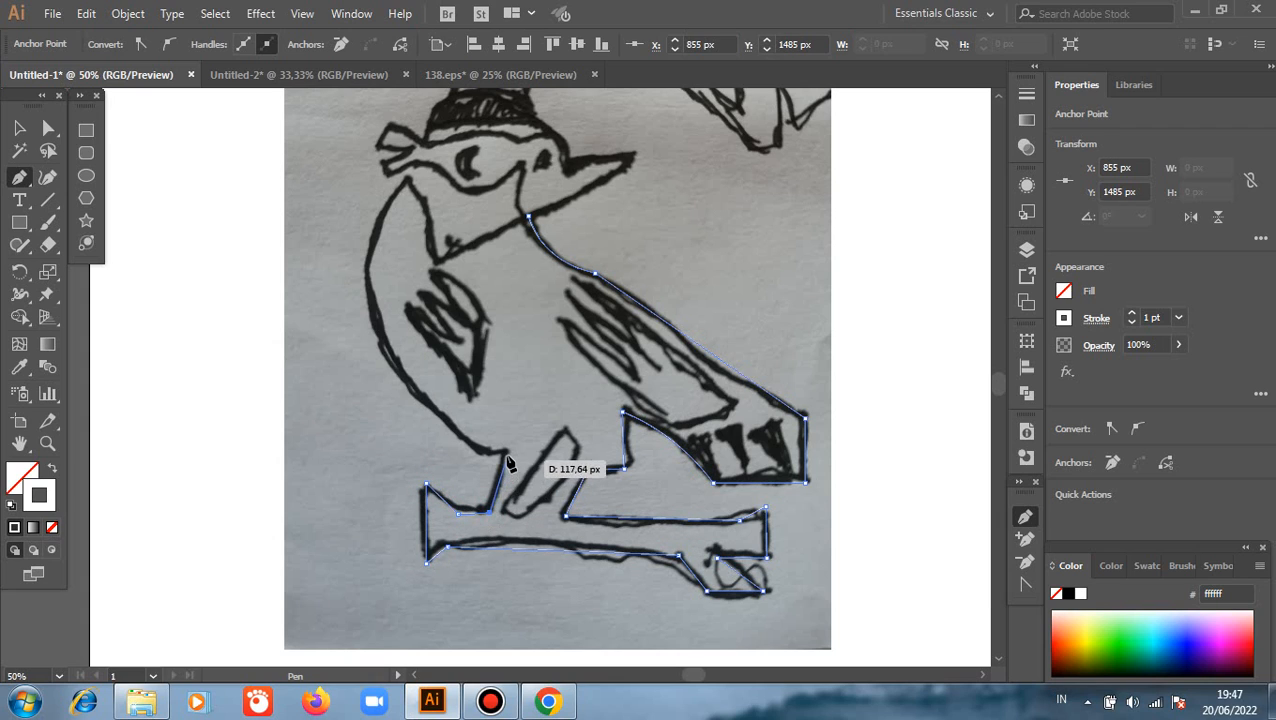
click(505, 449)
drag(408, 183, 531, 197)
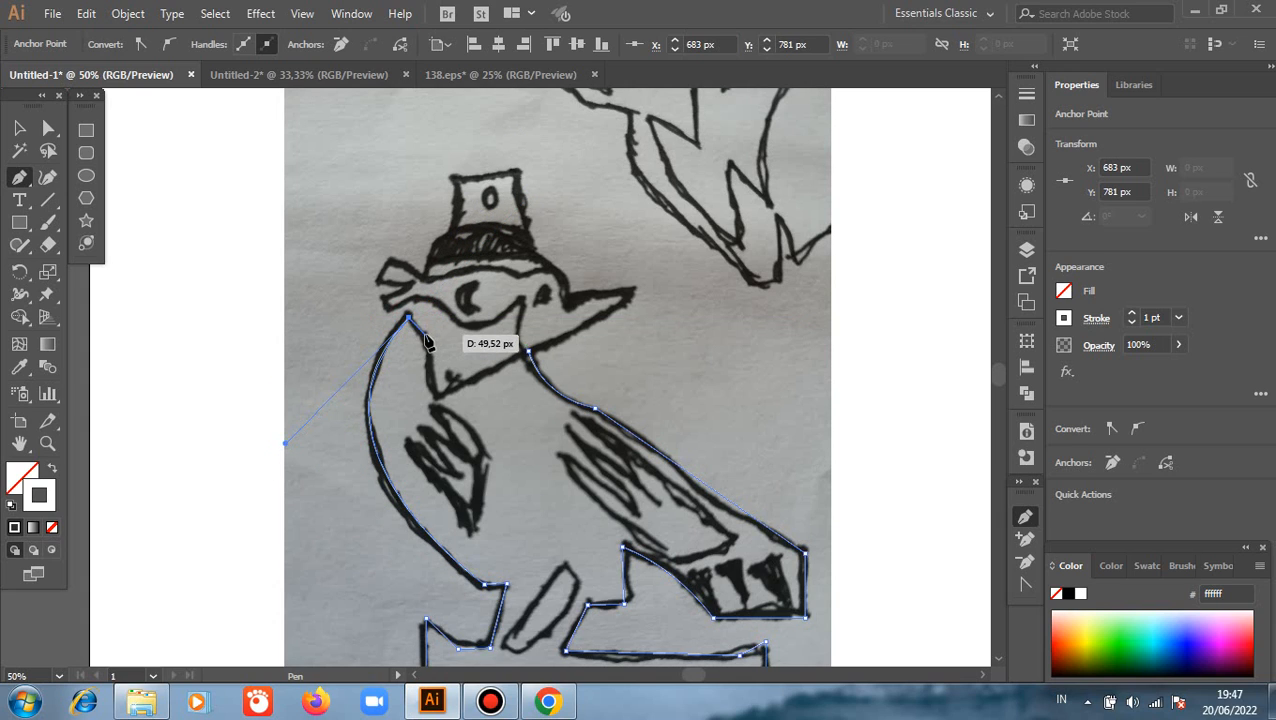
Trace the neck's pointed V shape and bring the outline up to the mask's corner beside the beak
click(425, 335)
click(436, 397)
drag(437, 403, 519, 310)
click(522, 297)
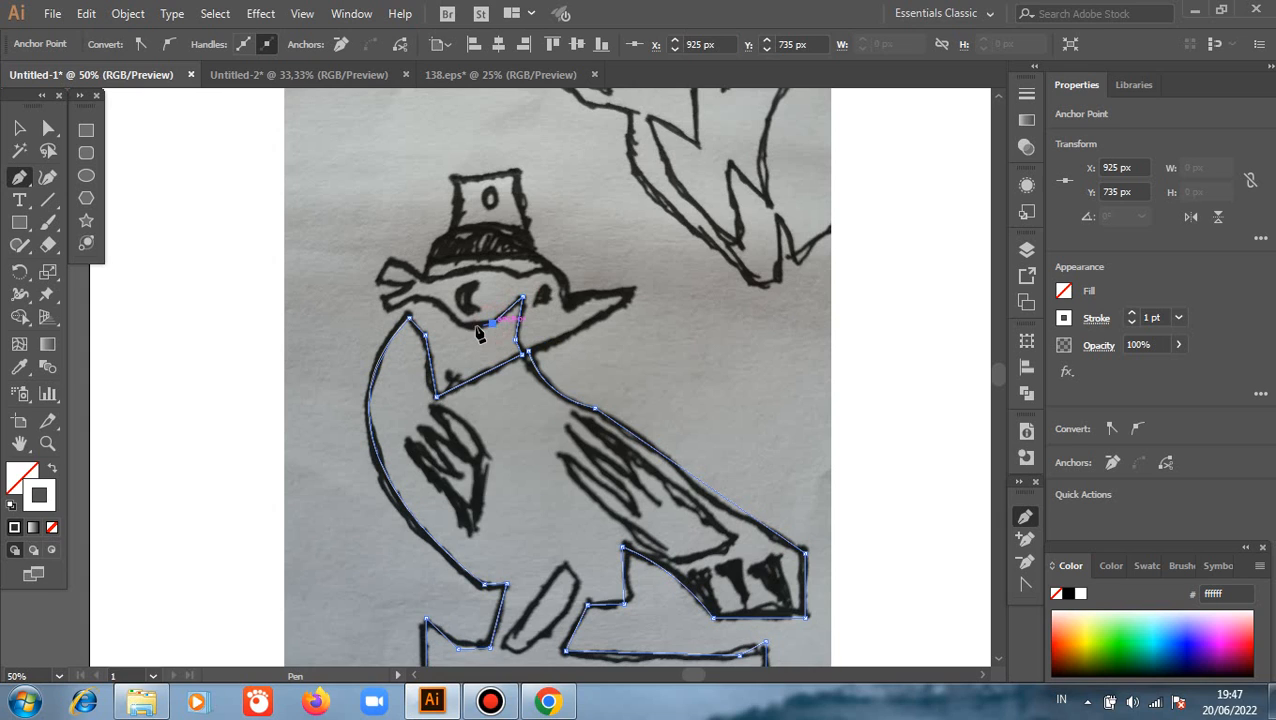
Trace the mask's curved lower edge below the eye to the end of the lower ribbon
click(490, 325)
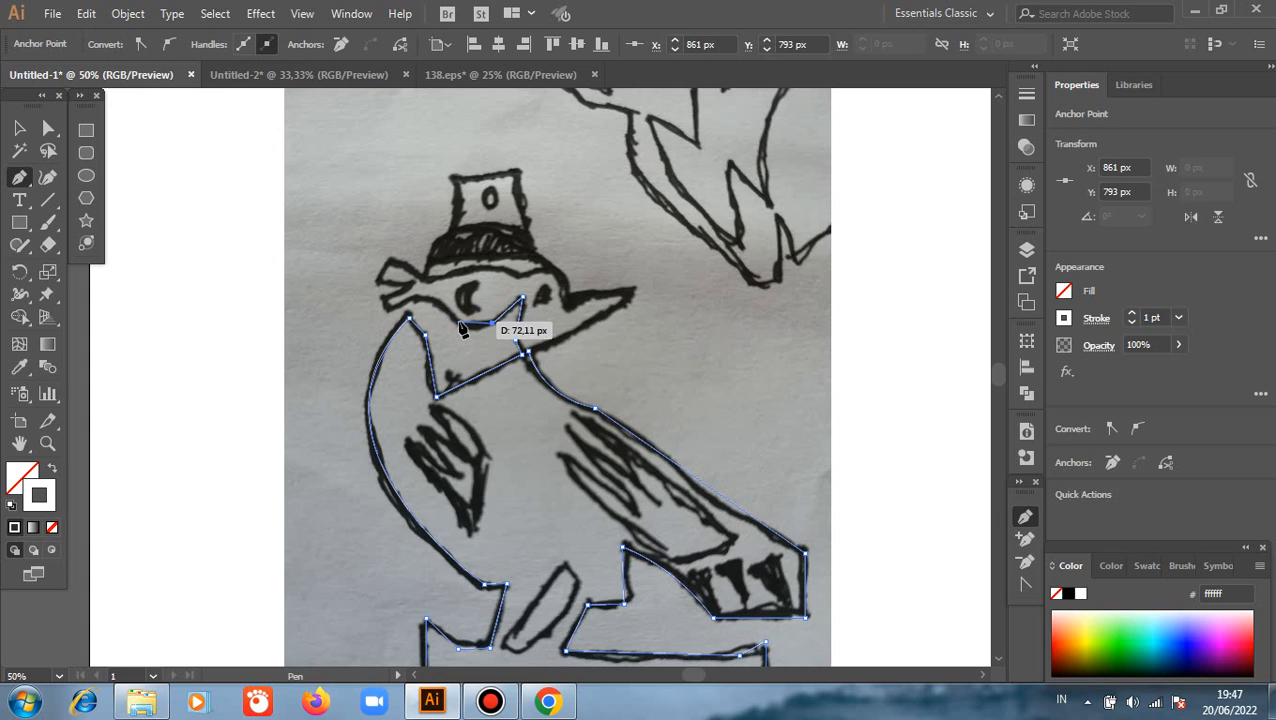
mouse_move(458, 323)
mouse_down()
mouse_move(446, 318)
mouse_move(464, 333)
mouse_up()
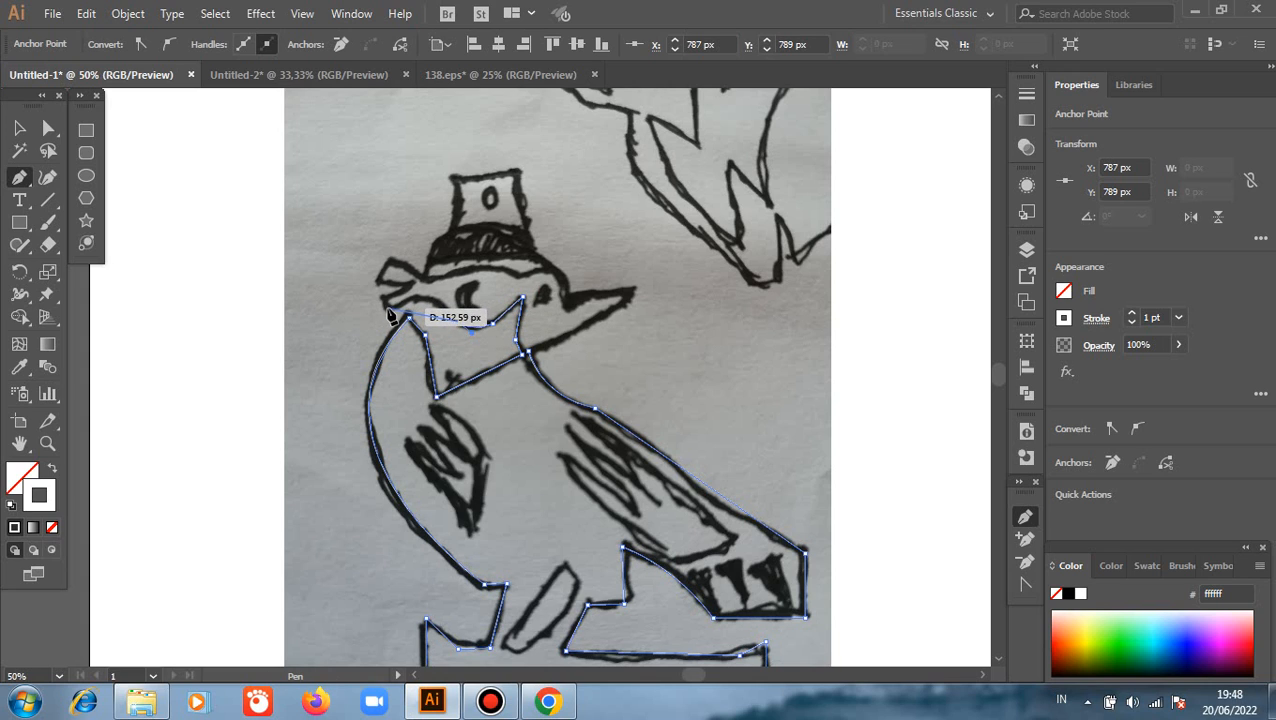
drag(386, 306, 336, 339)
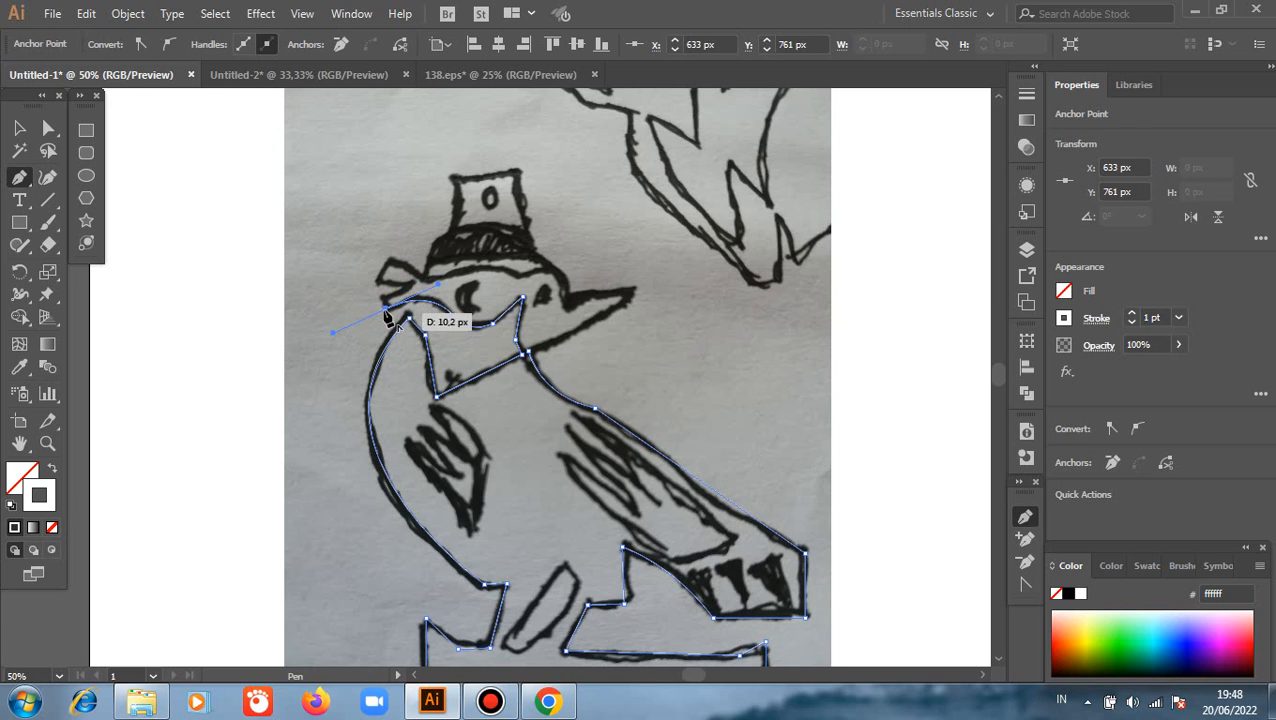
Trace the two ribbon tails of the mask's knot and return the outline to the hat's base
click(380, 296)
click(413, 284)
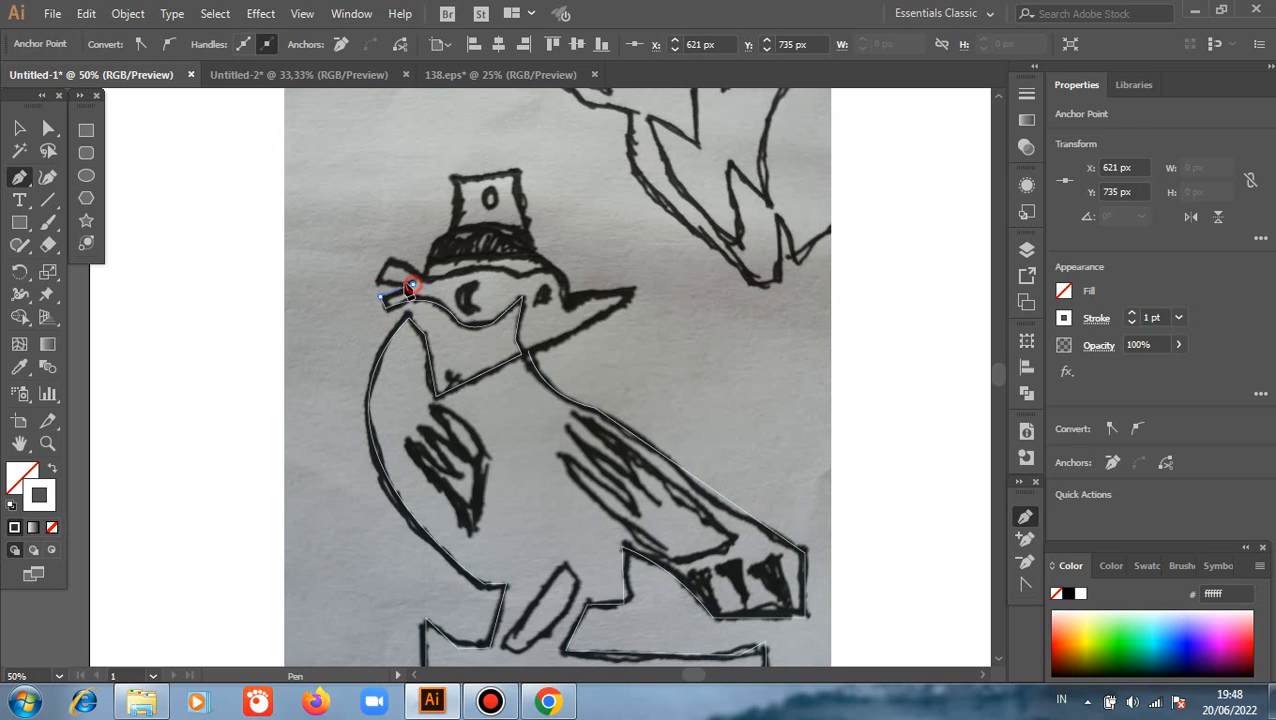
click(376, 284)
click(389, 264)
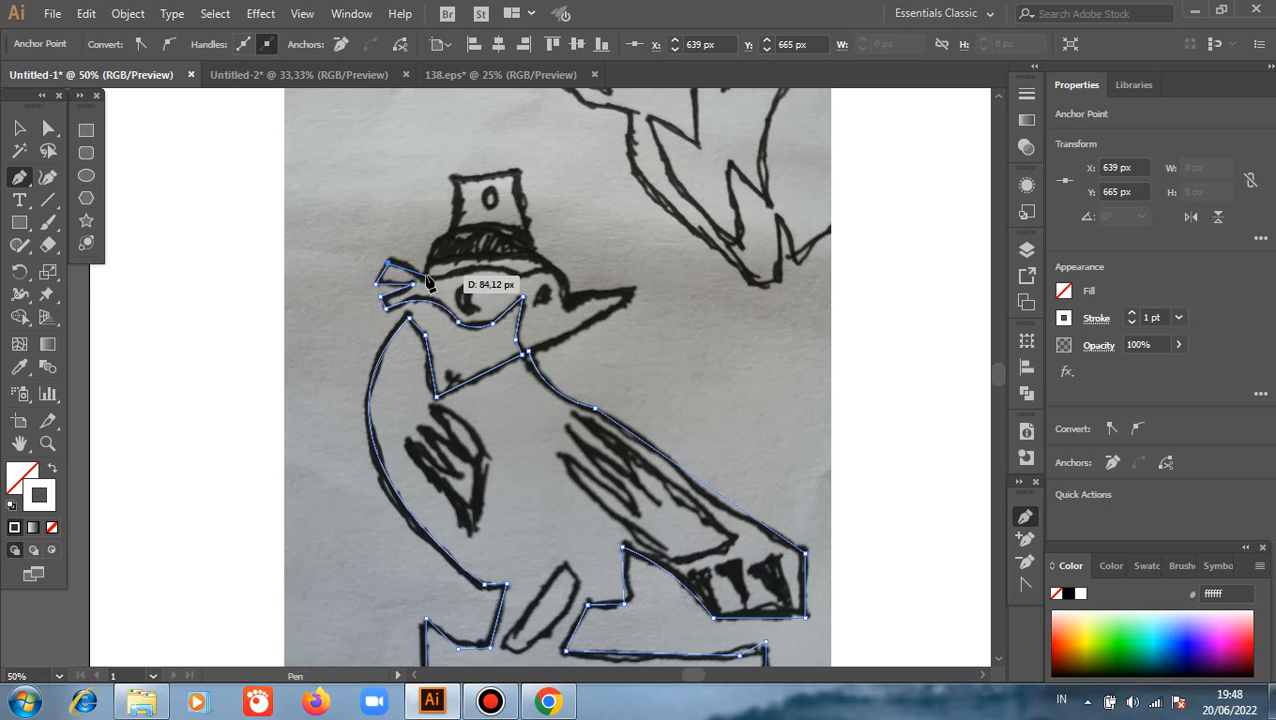
click(426, 275)
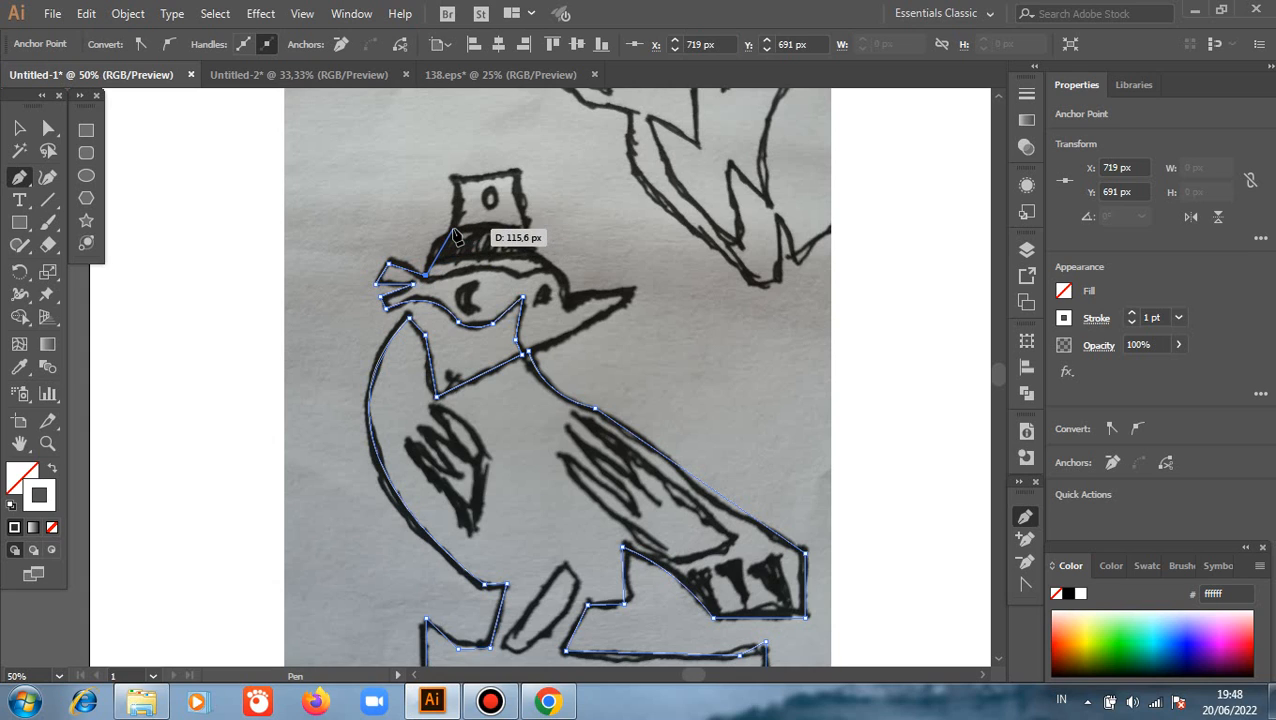
Trace the hat from its curved base up around the flat-topped crown and down the beak side to the brim
drag(453, 231, 492, 214)
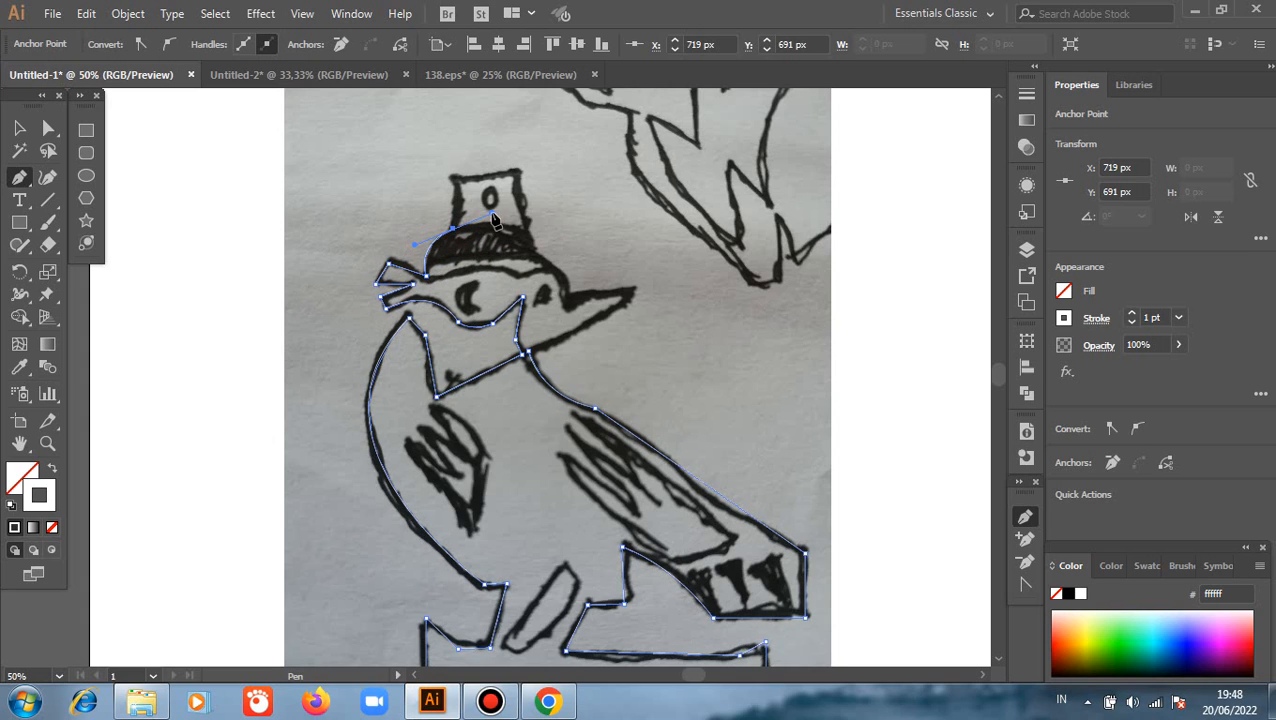
click(453, 231)
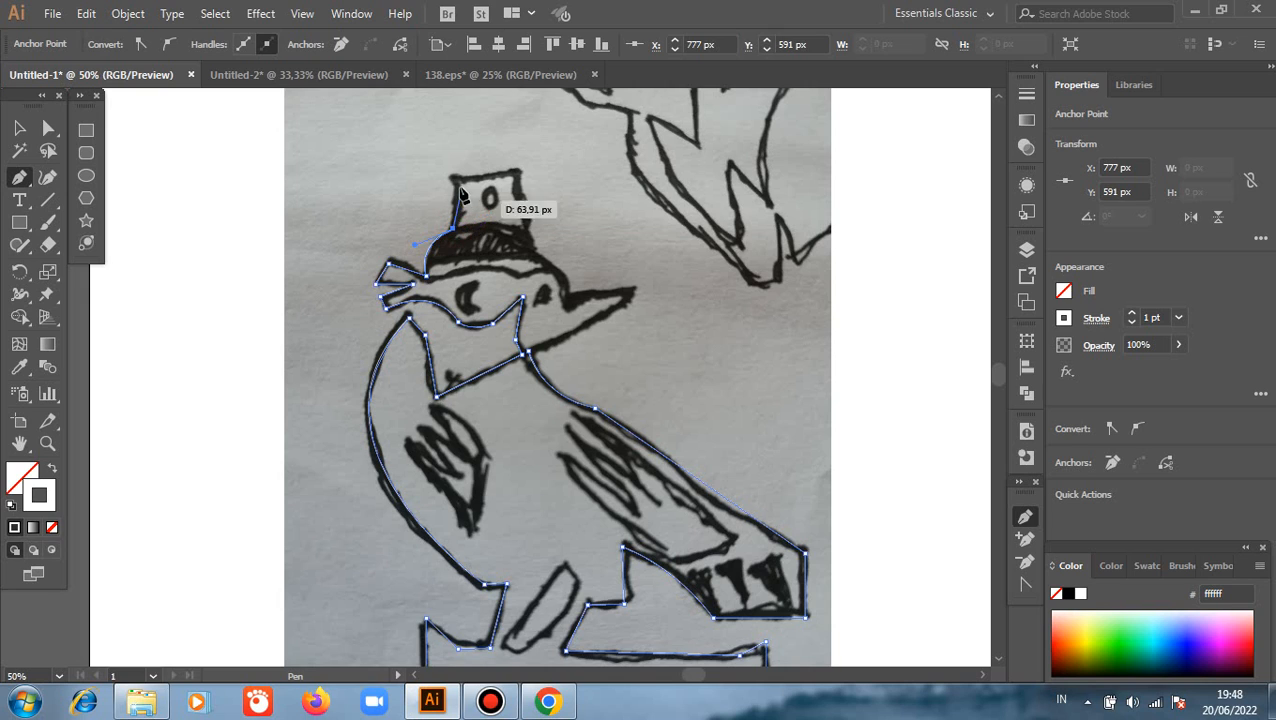
click(451, 179)
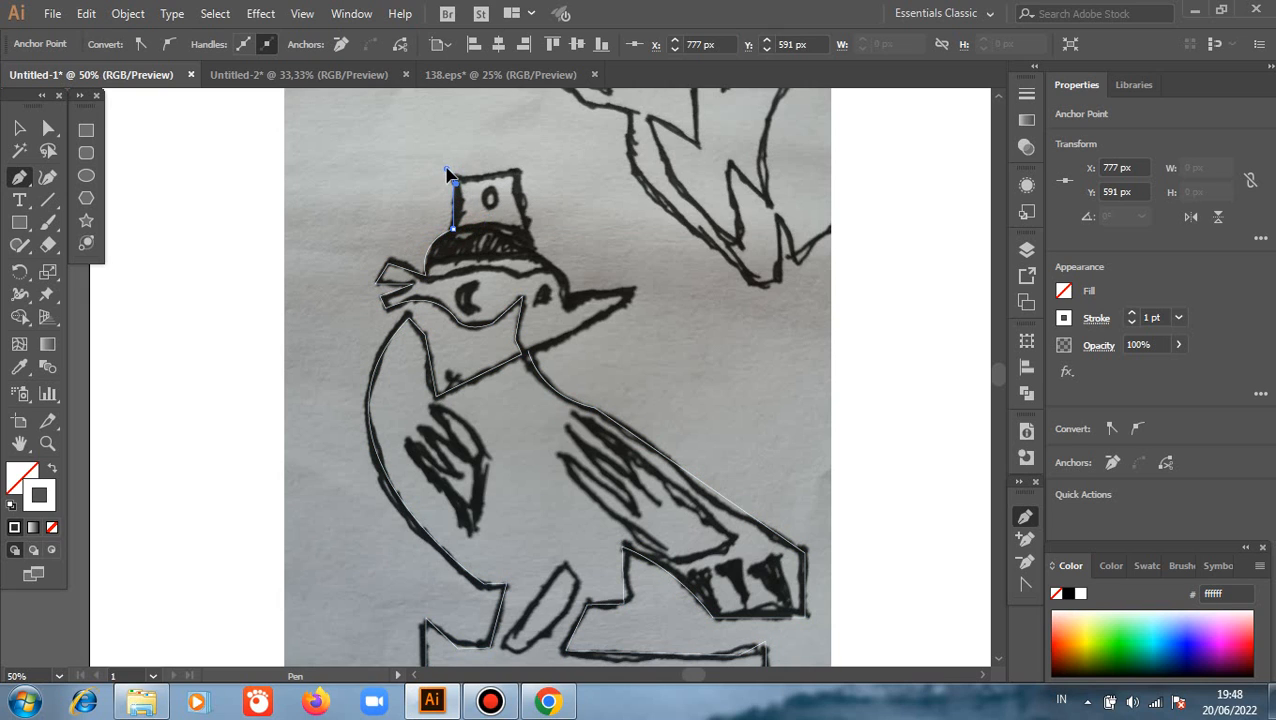
click(448, 173)
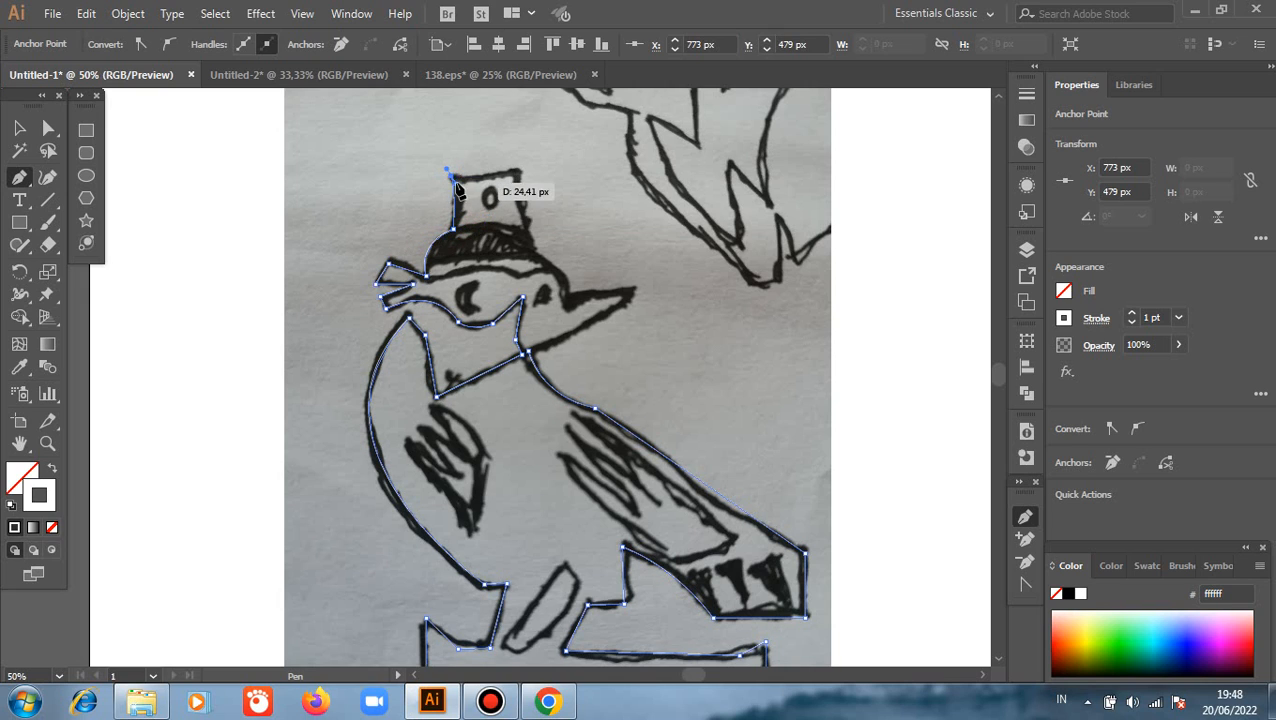
click(520, 177)
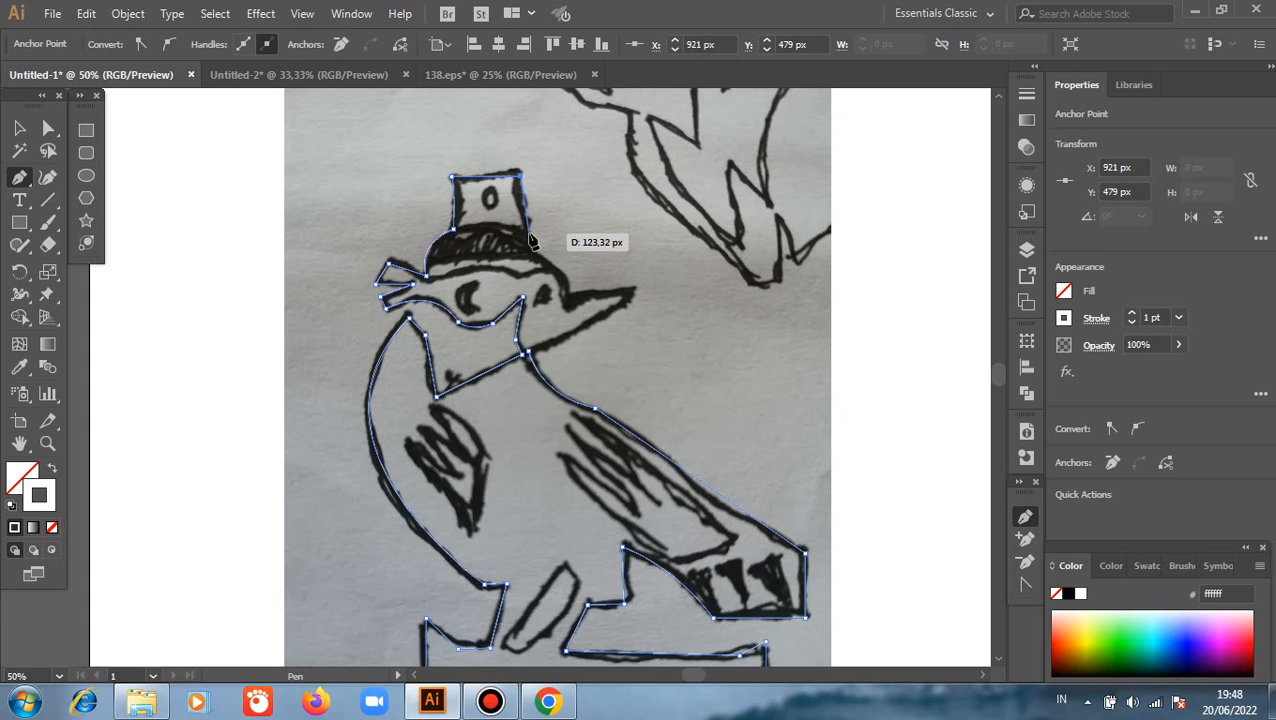
drag(527, 233, 539, 246)
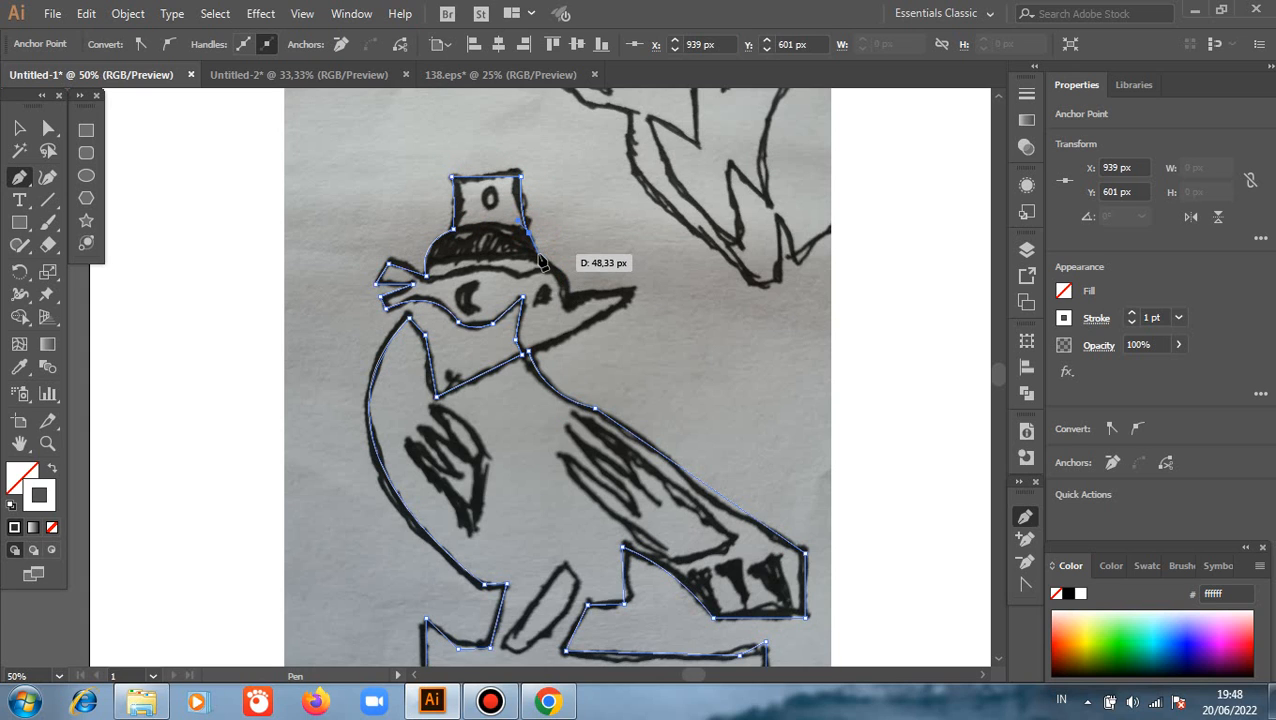
Trace the curved forehead and the pointed beak, closing the bird's outline at the starting anchor on the neck
click(566, 293)
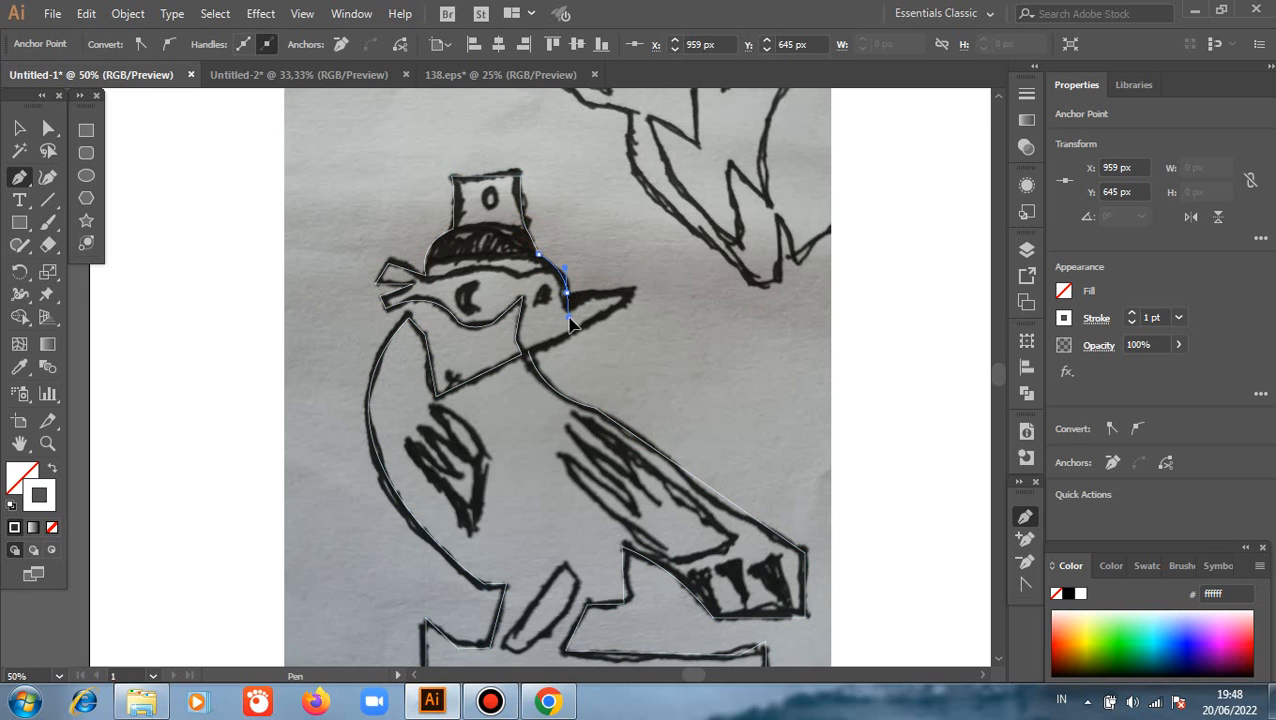
drag(569, 317, 569, 318)
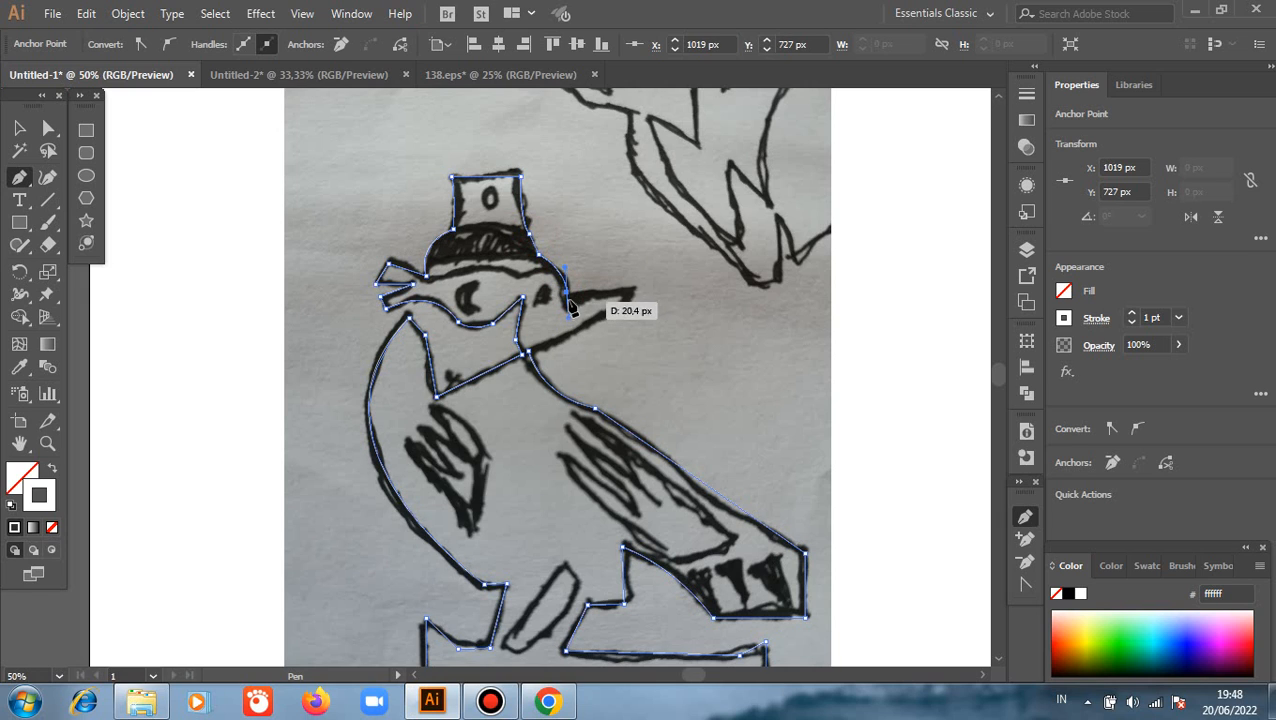
click(637, 292)
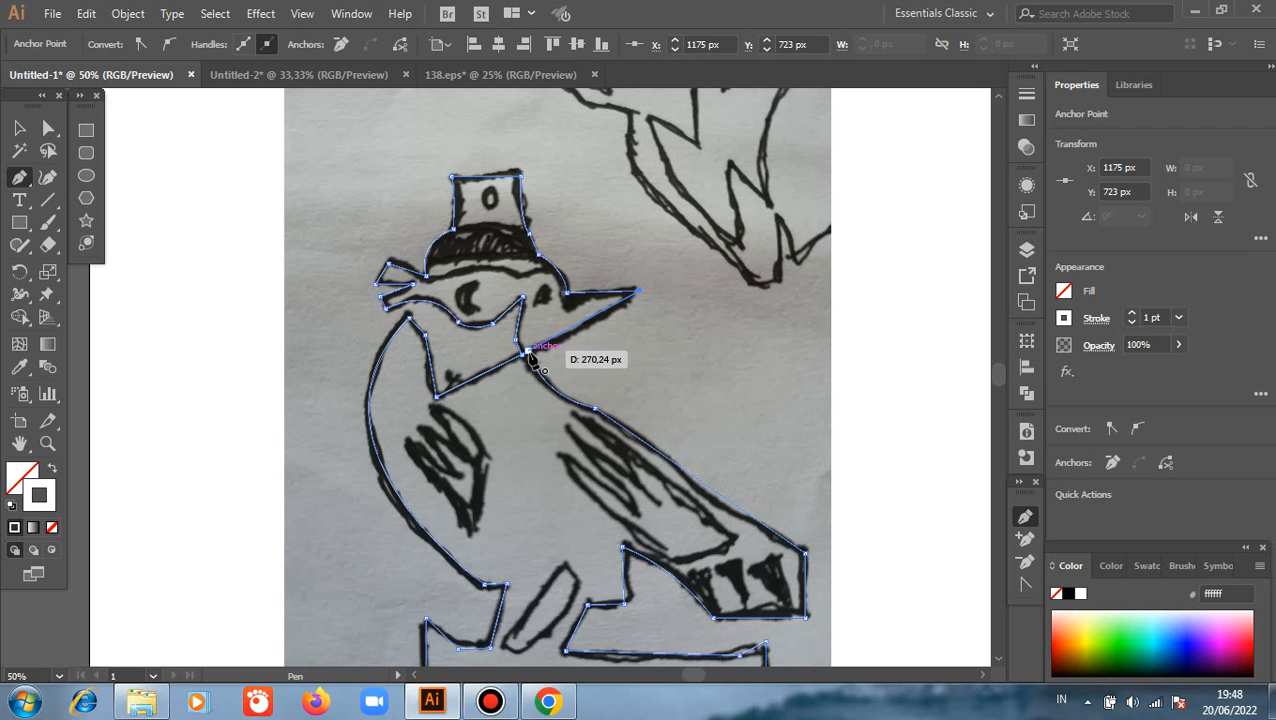
click(528, 351)
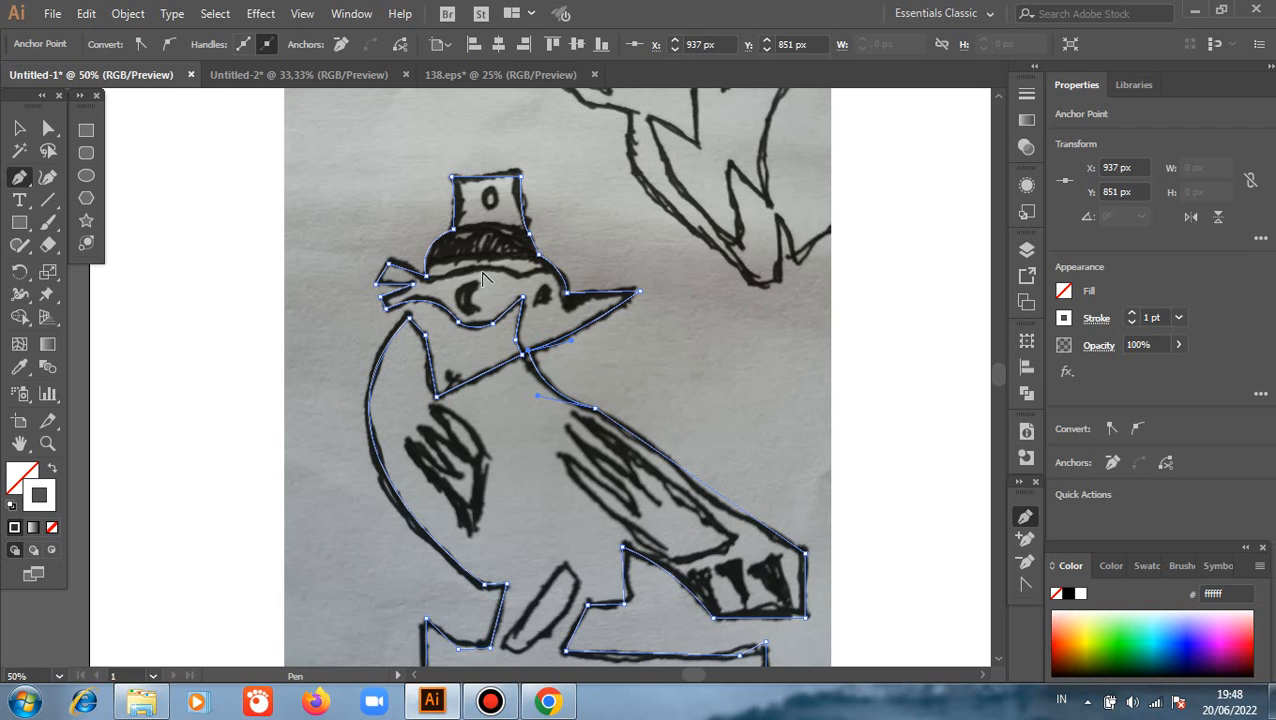
Trace the crescent-shaped eye inside the mask as a separate closed curved path
scroll(483, 278, up, 2)
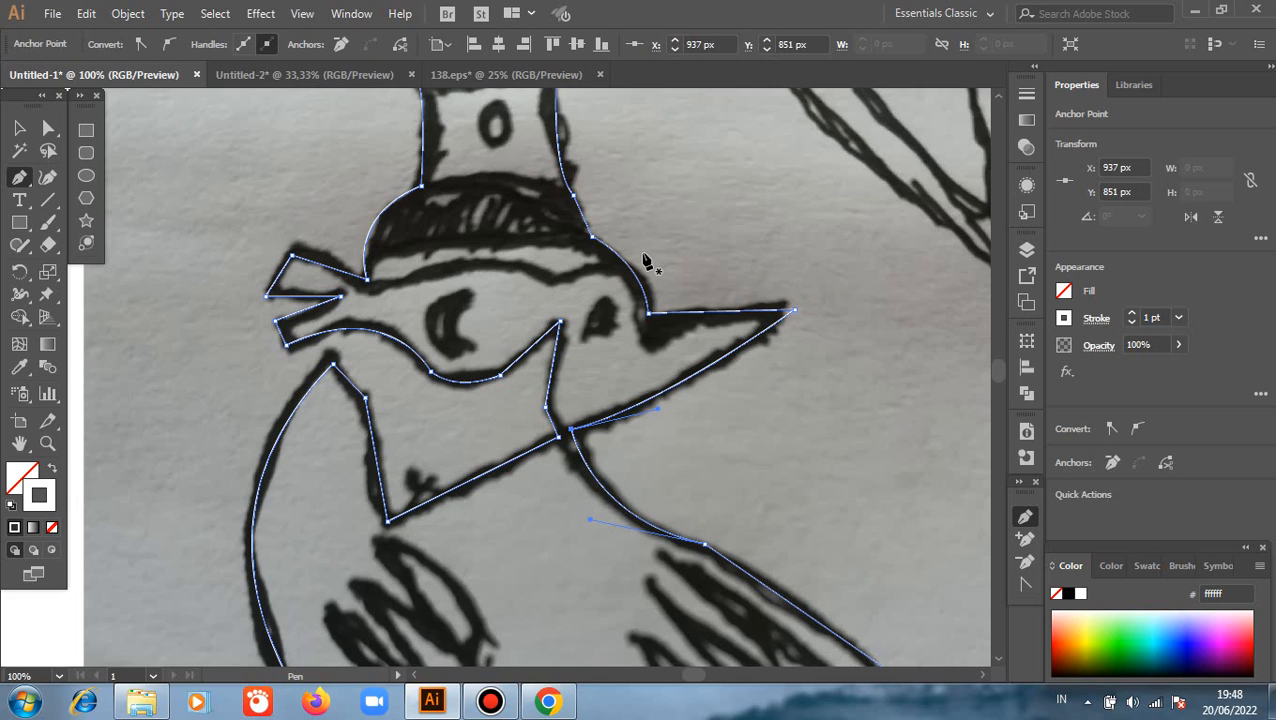
scroll(645, 262, up, 1)
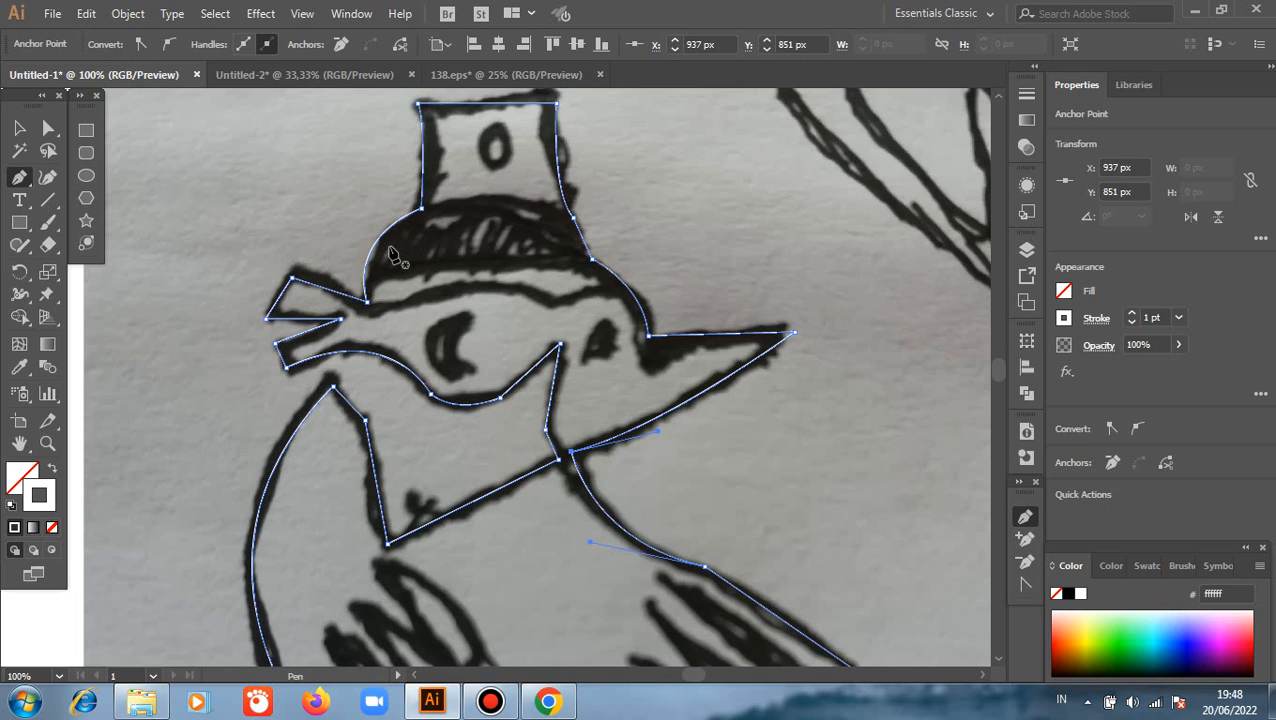
scroll(393, 255, down, 4)
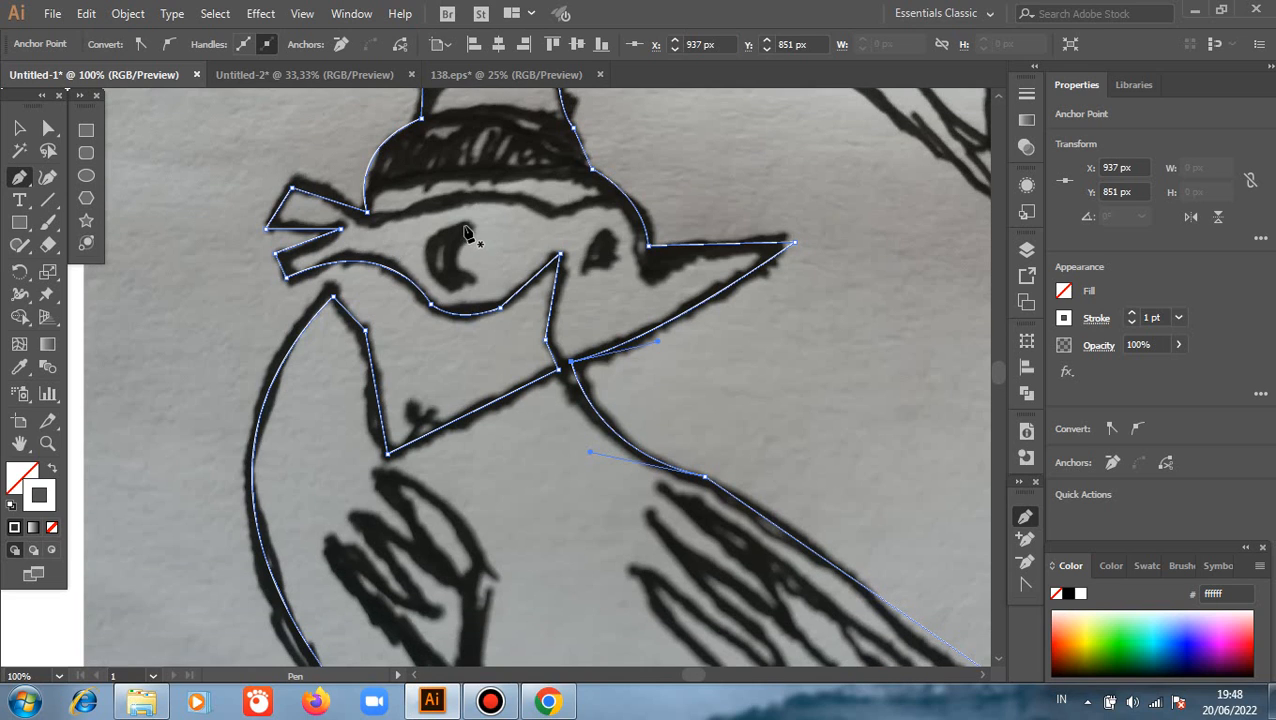
click(466, 224)
drag(472, 278, 497, 300)
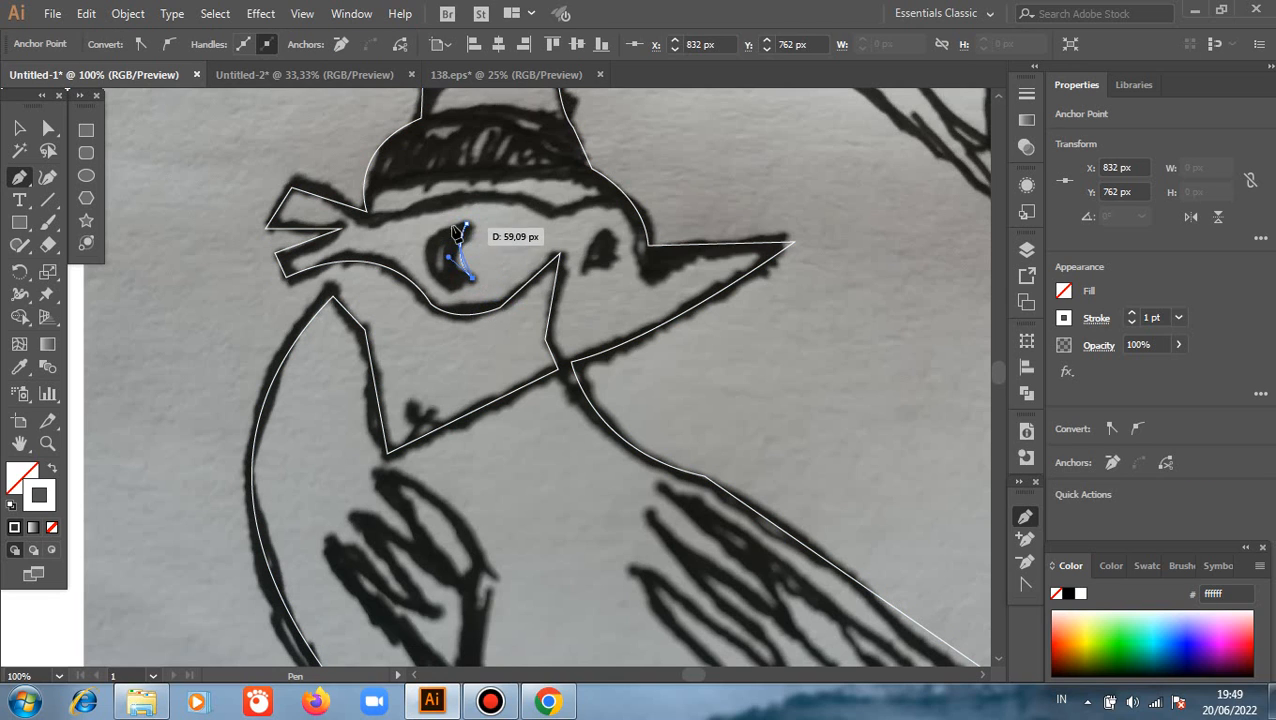
drag(466, 224, 482, 190)
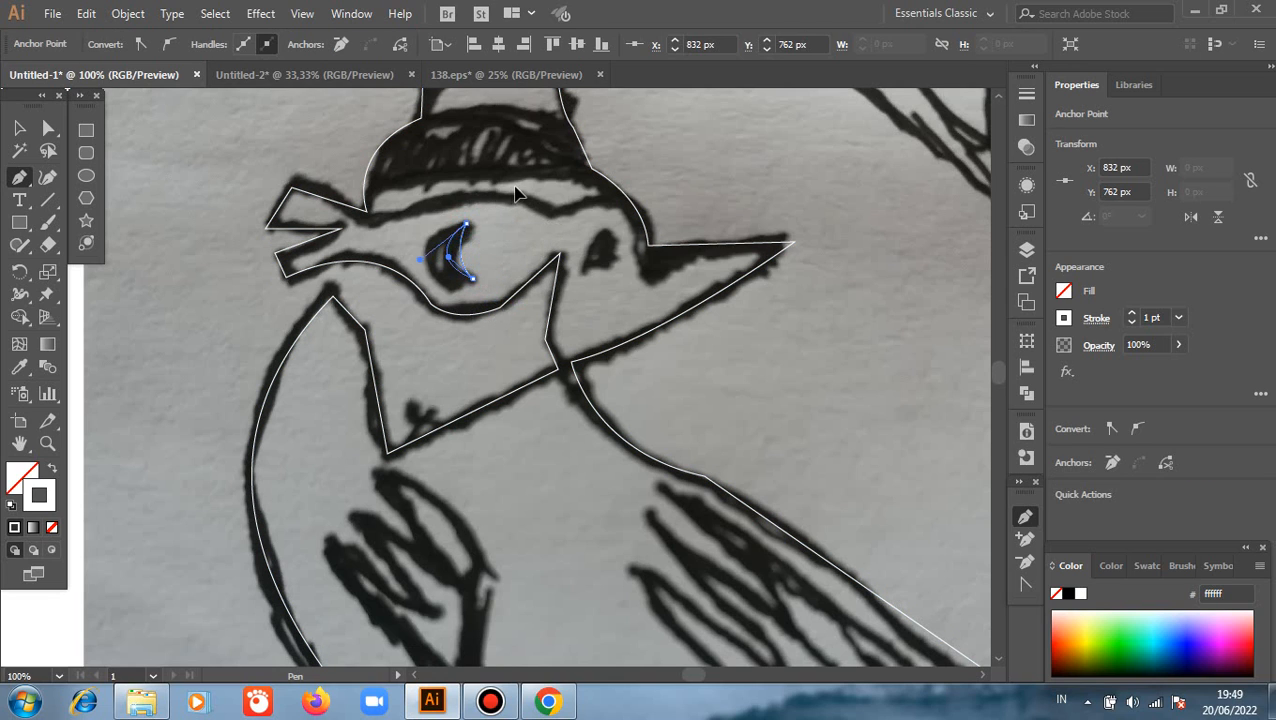
Trace the small dark mark between the mask and the beak as a closed four-point shape
click(582, 268)
click(606, 232)
click(615, 262)
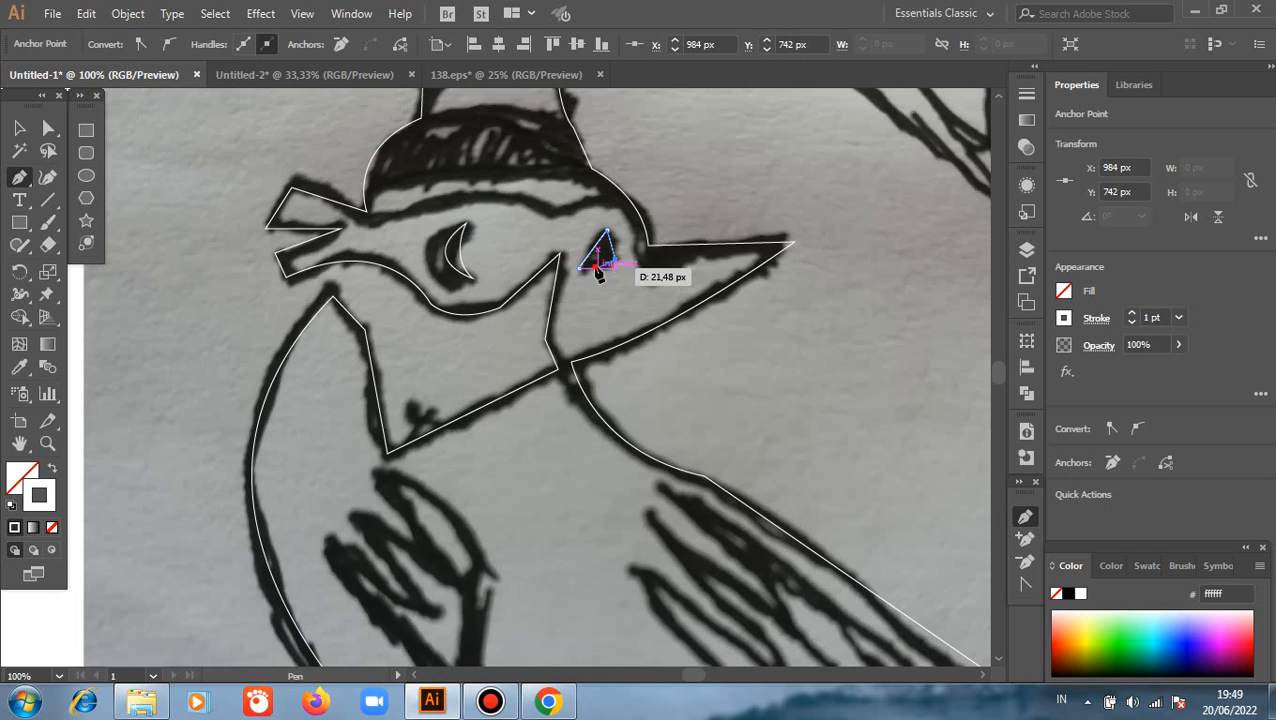
click(596, 271)
click(578, 270)
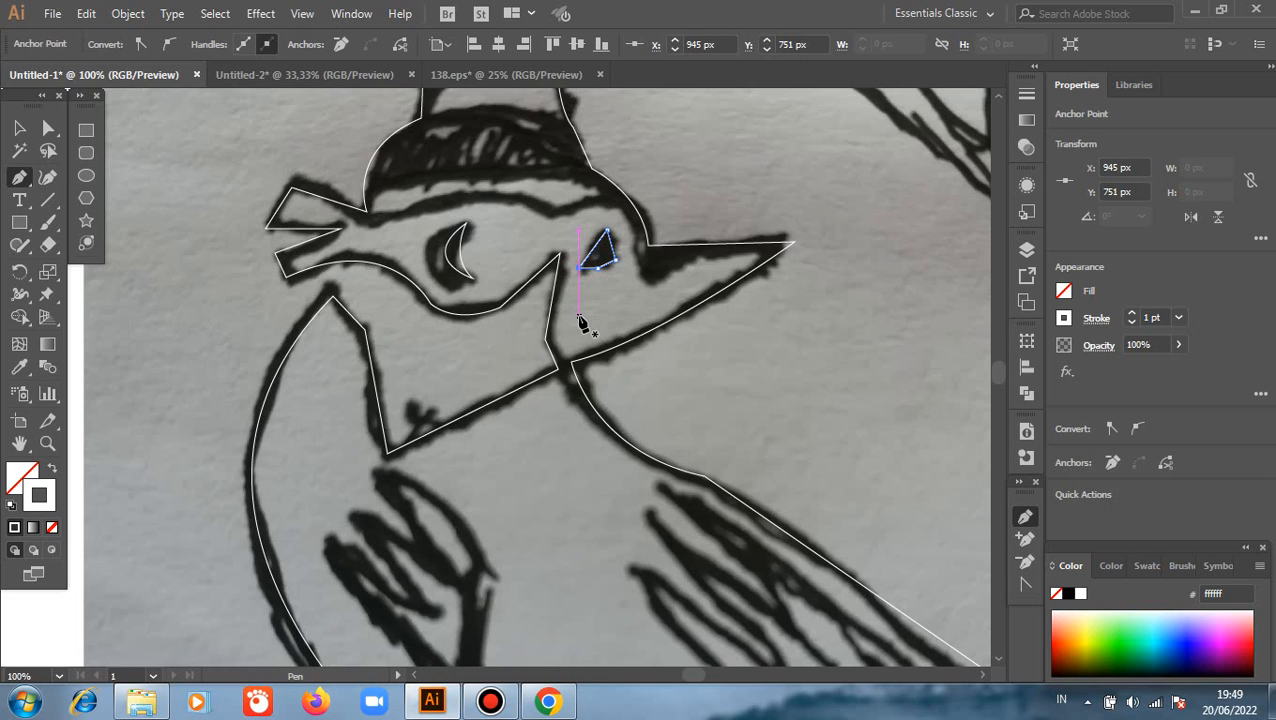
Trace the smaller wing on the chest as a closed shape with a curved outer edge and zigzag feather tips
scroll(565, 360, down, 5)
click(459, 537)
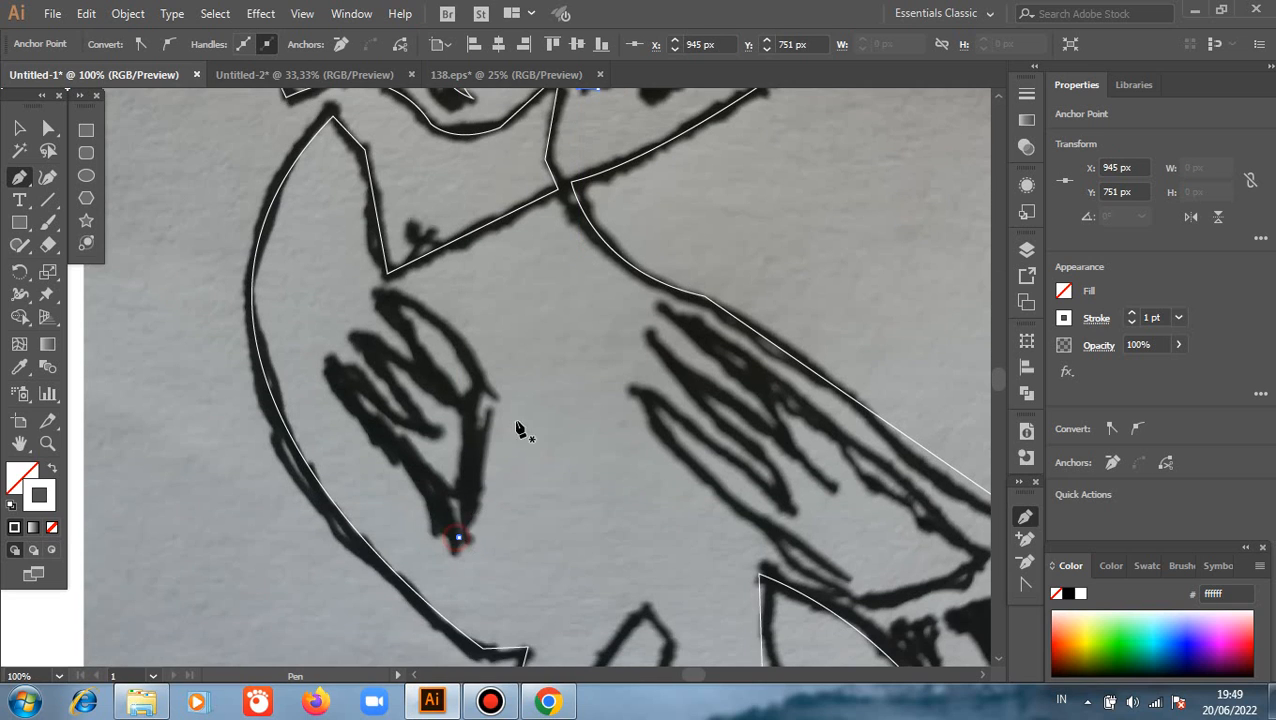
click(492, 383)
drag(375, 291, 293, 274)
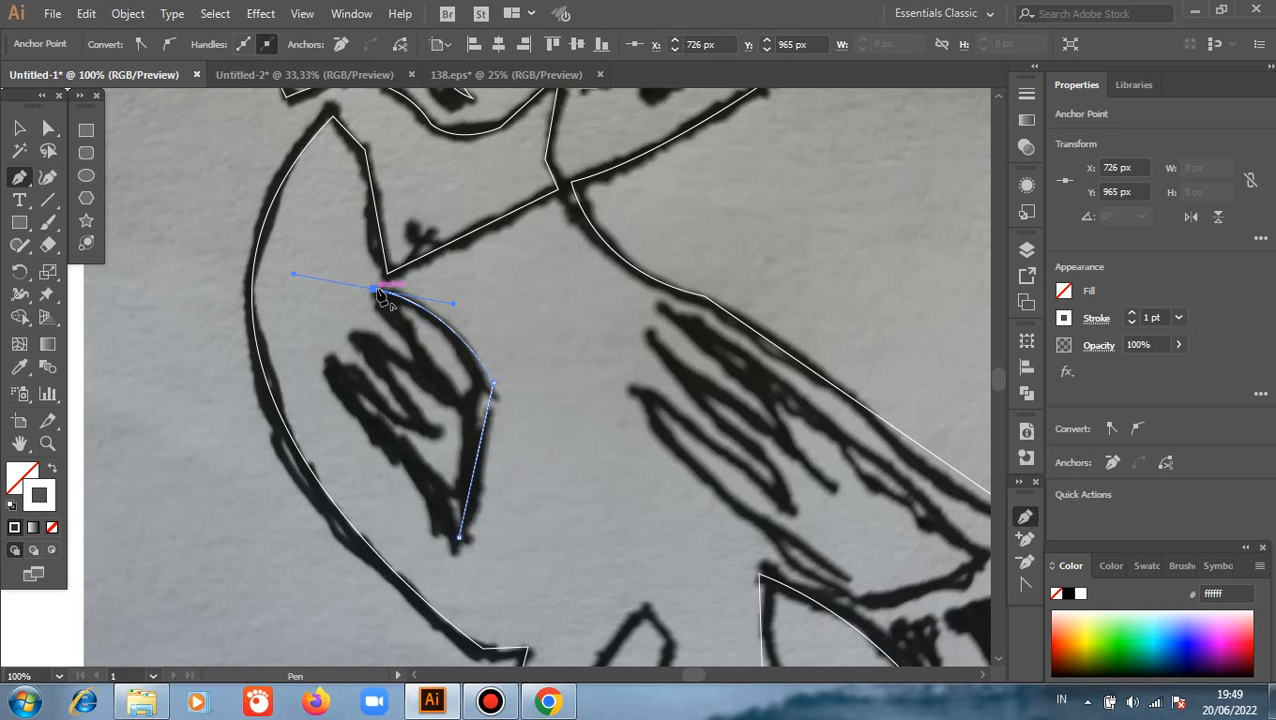
click(359, 337)
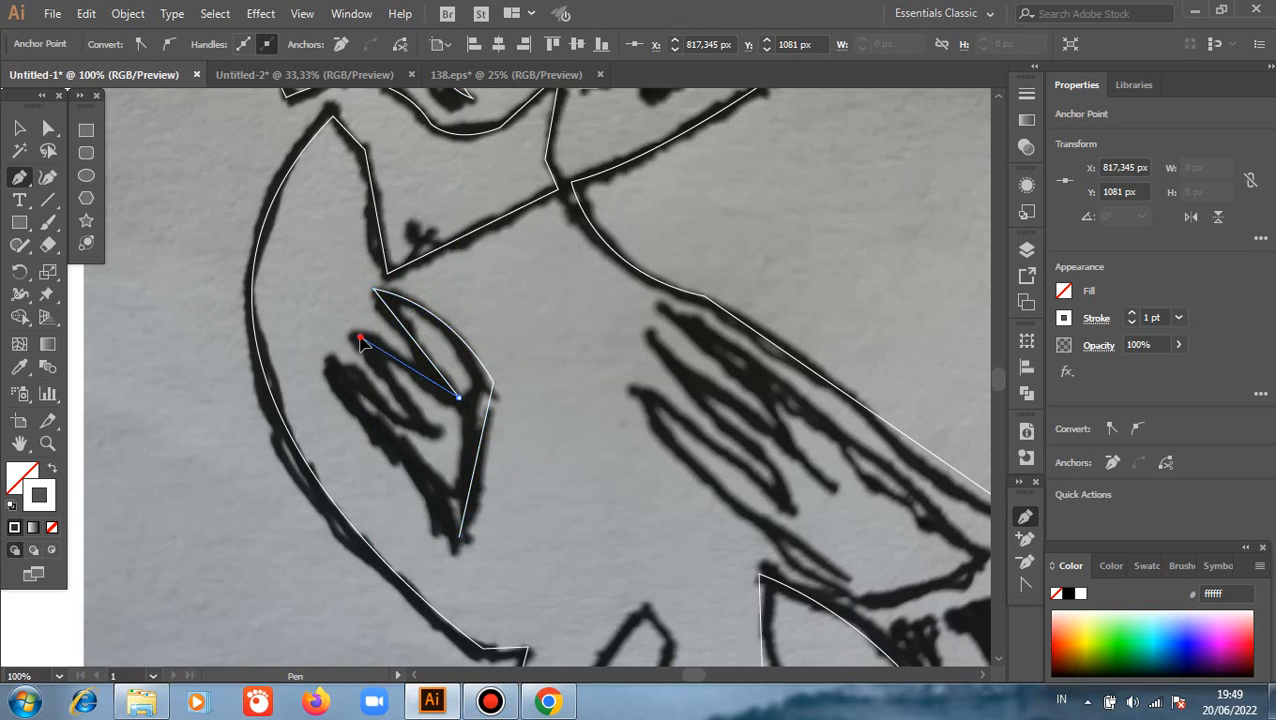
click(420, 417)
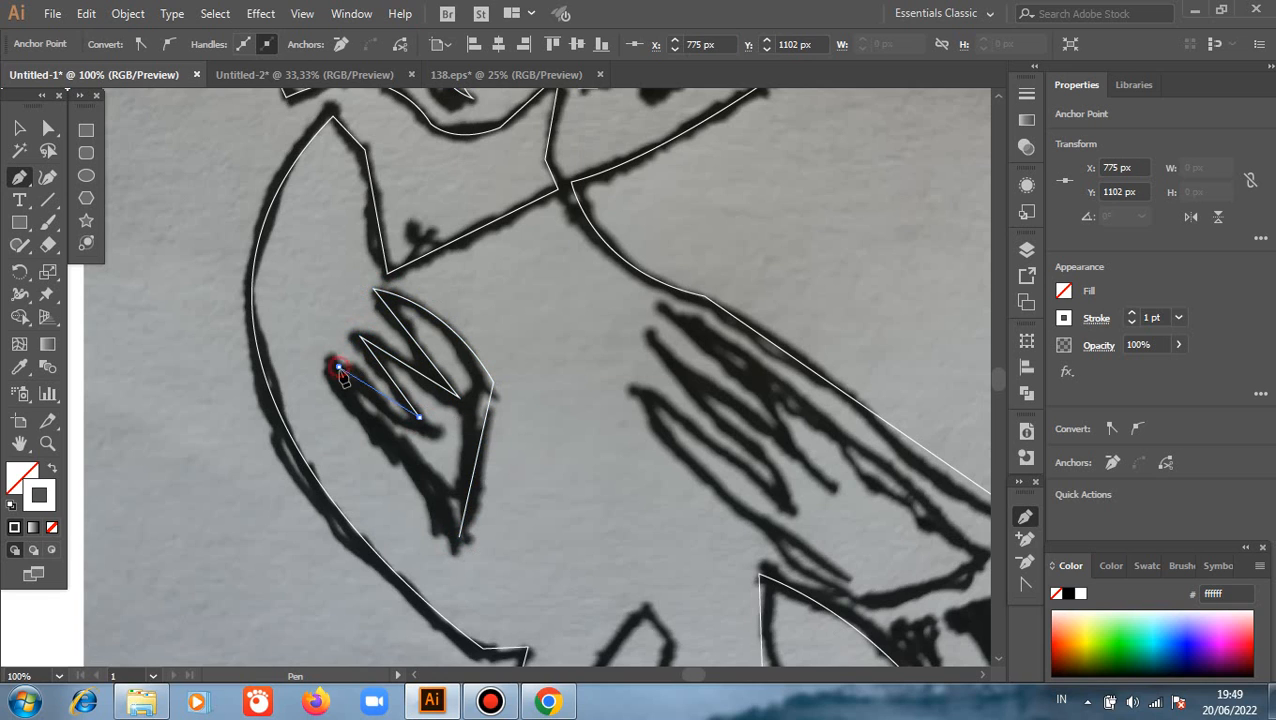
click(338, 366)
drag(459, 537, 476, 585)
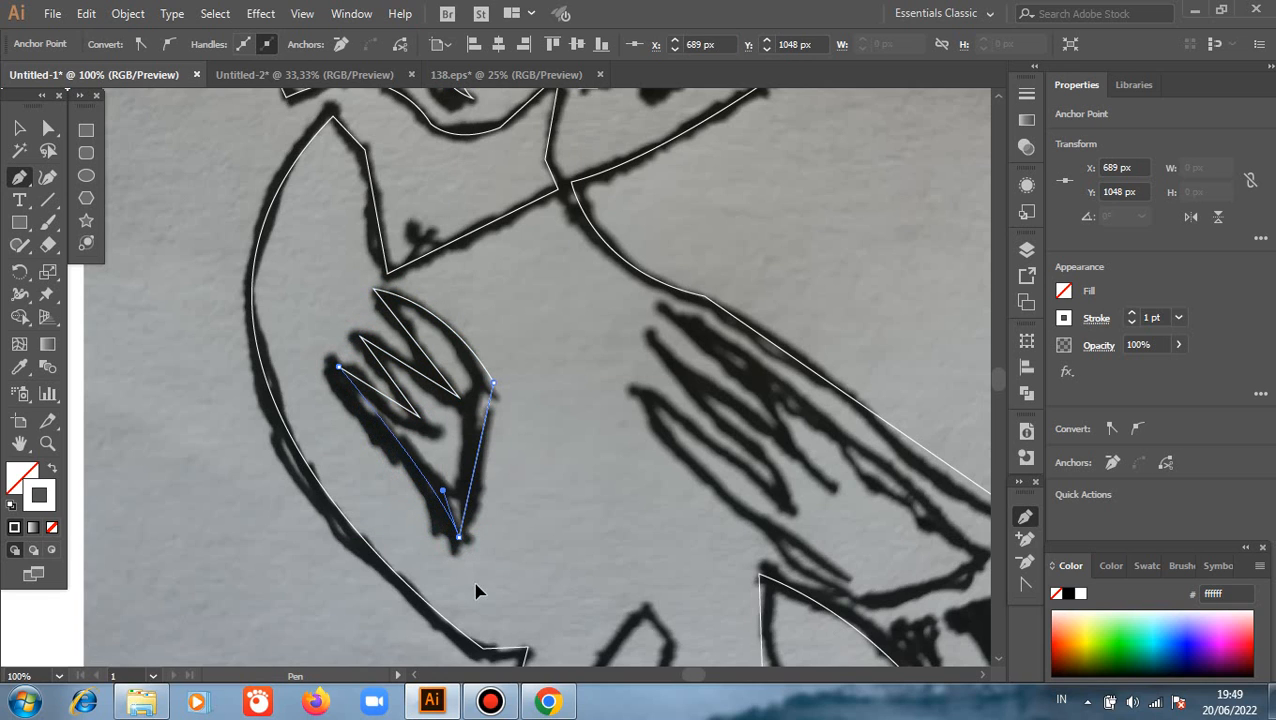
Trace the larger wing along the back as a closed shape with zigzag feather tips and a curved lower edge
drag(614, 537, 336, 393)
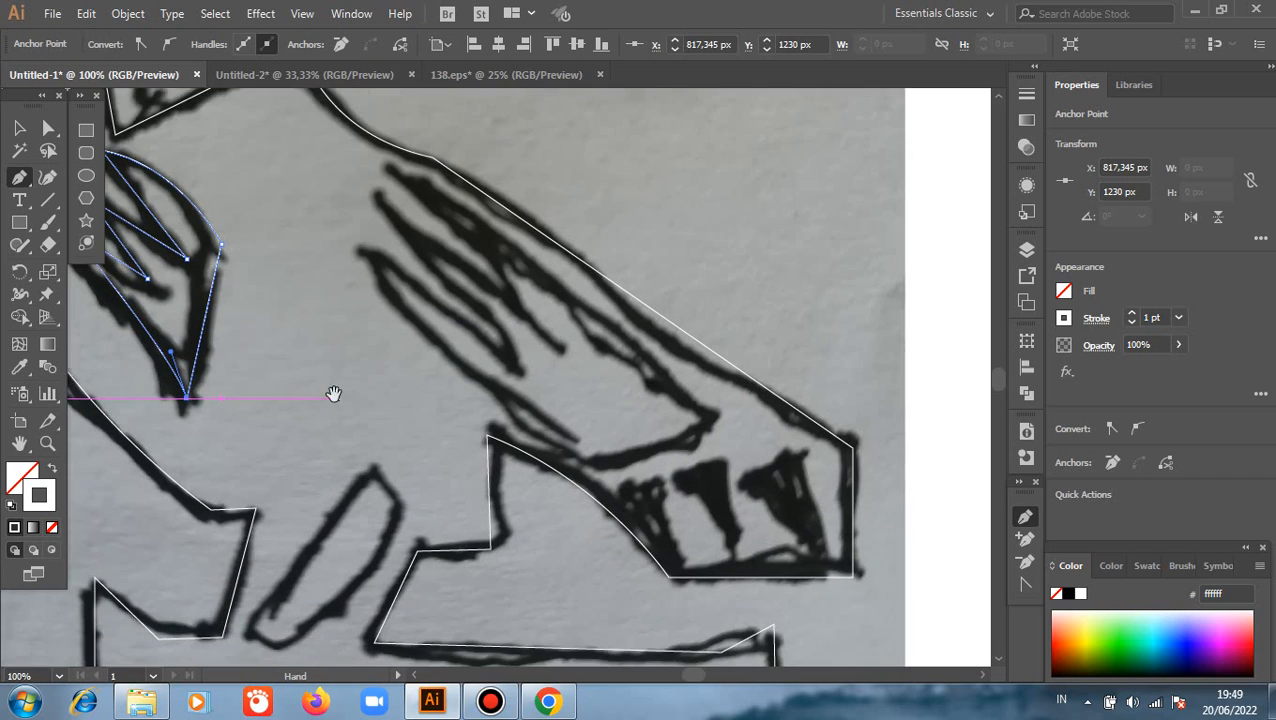
click(700, 403)
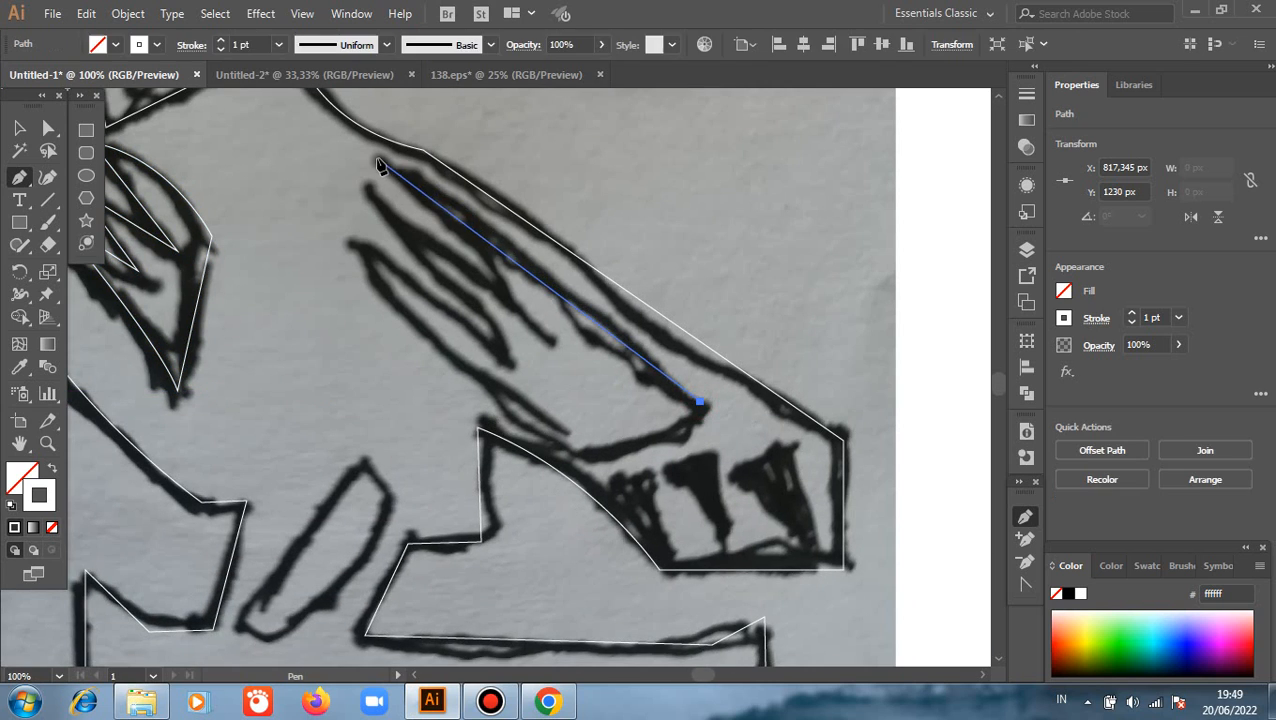
drag(377, 157, 258, 114)
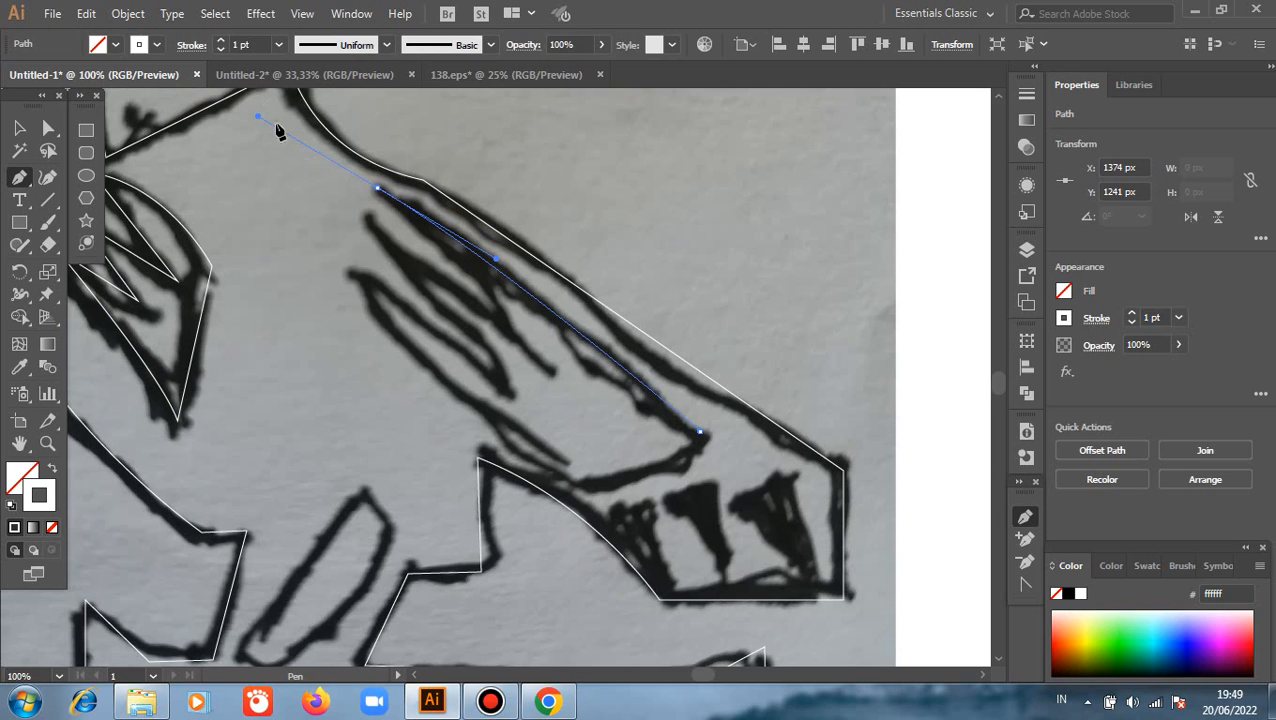
click(378, 188)
drag(521, 338, 368, 220)
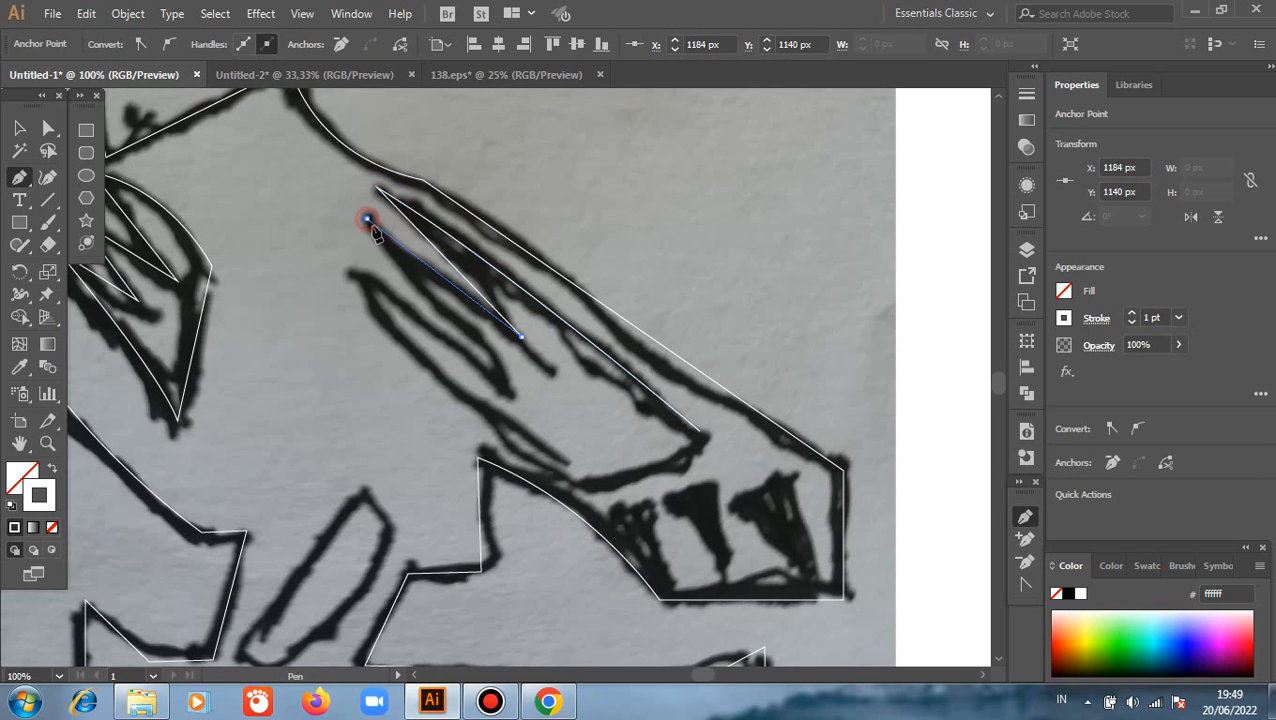
click(508, 388)
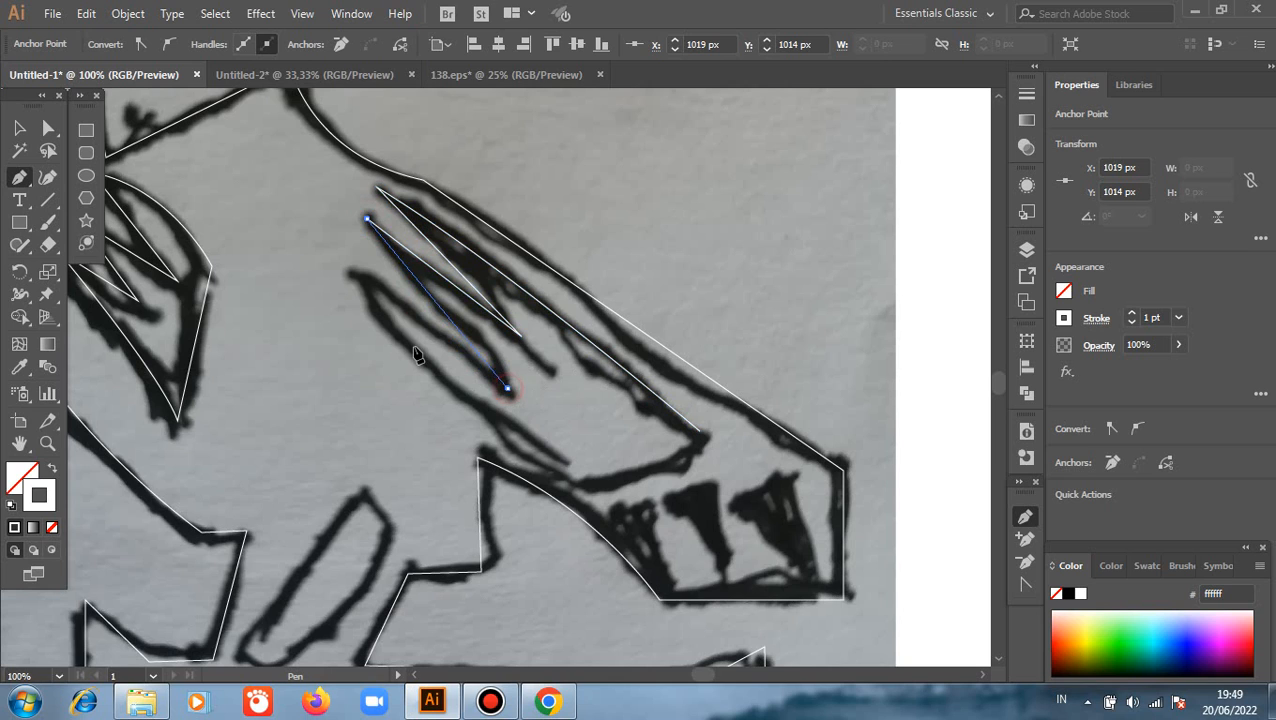
click(360, 279)
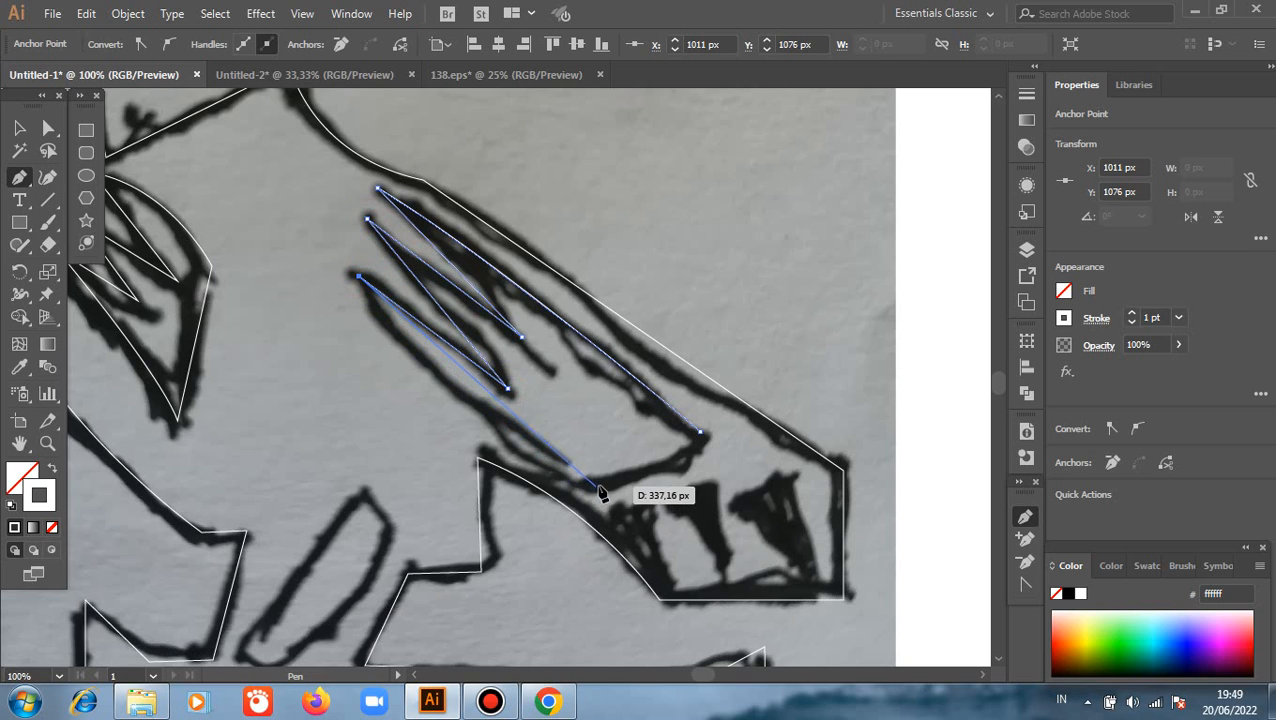
drag(600, 482, 752, 483)
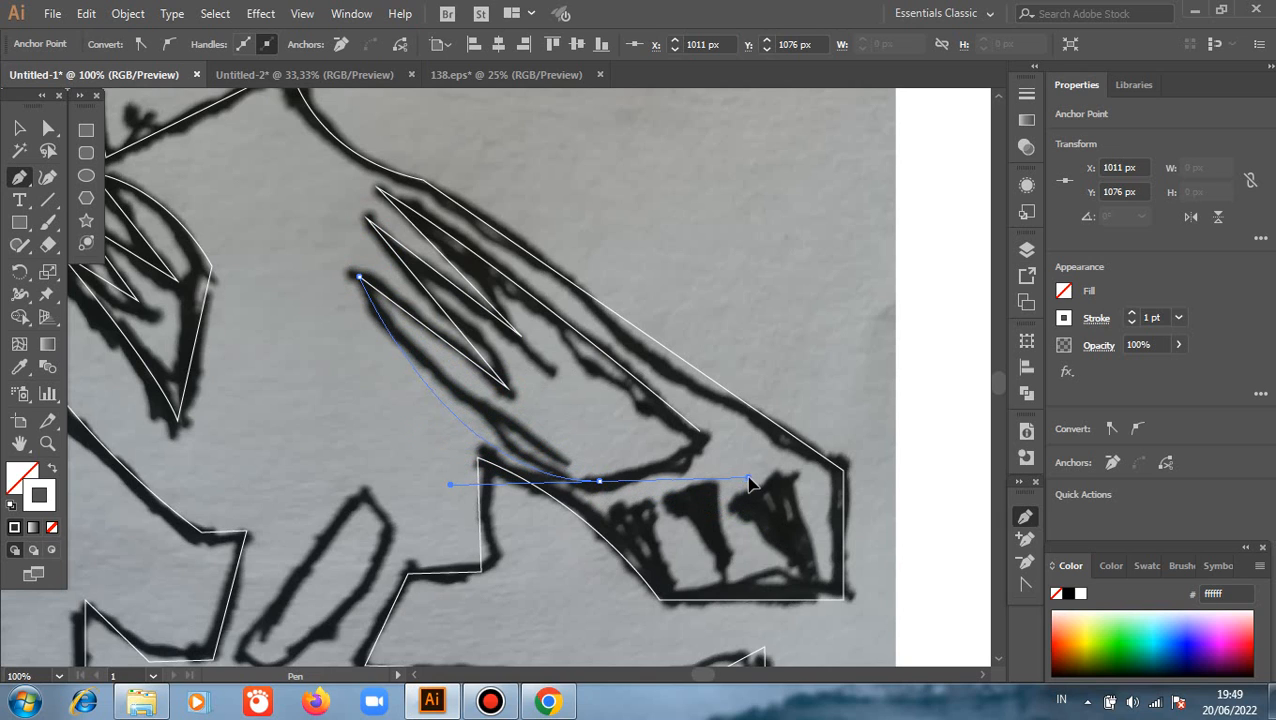
click(699, 433)
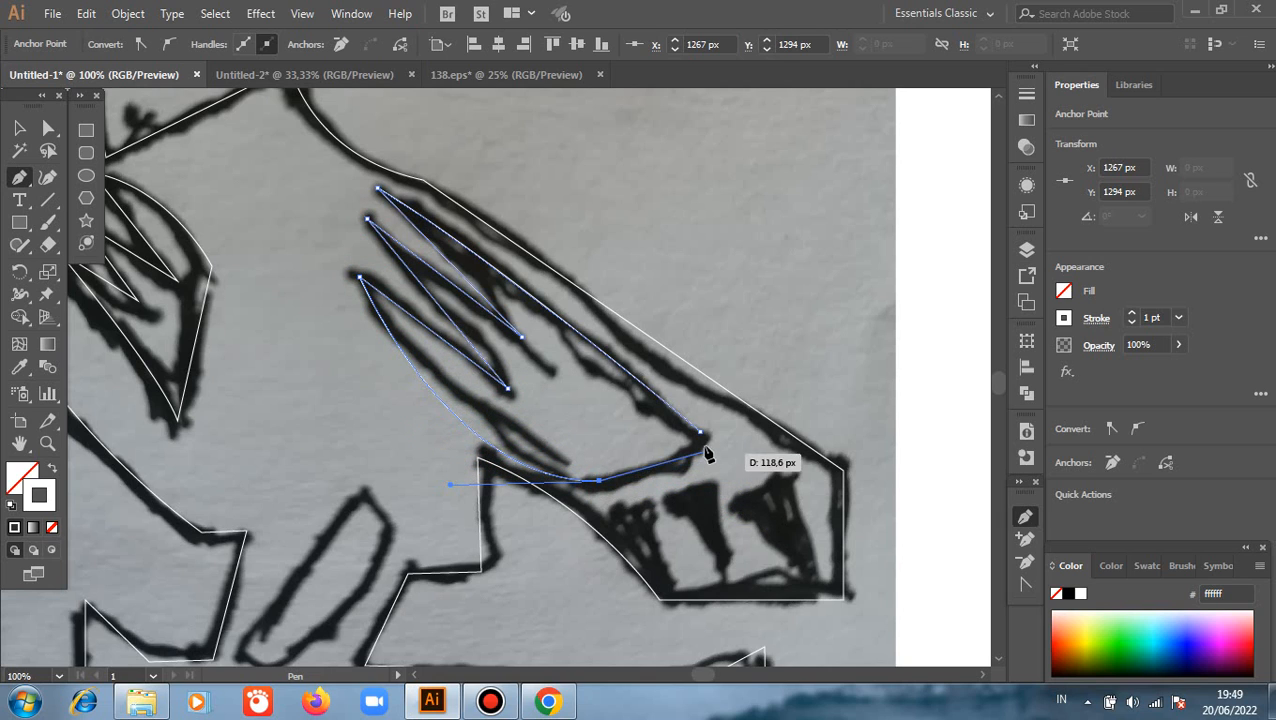
drag(703, 440, 735, 384)
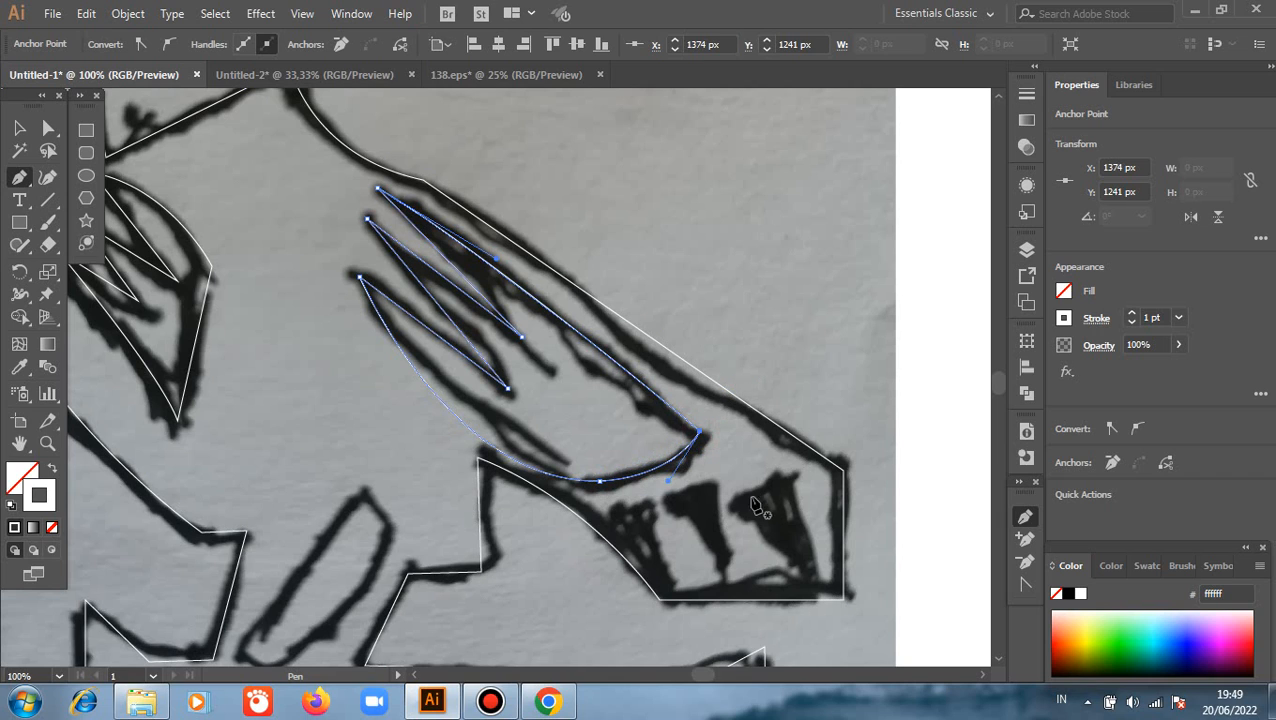
Trace the middle dark tail marking as a closed triangle
click(672, 497)
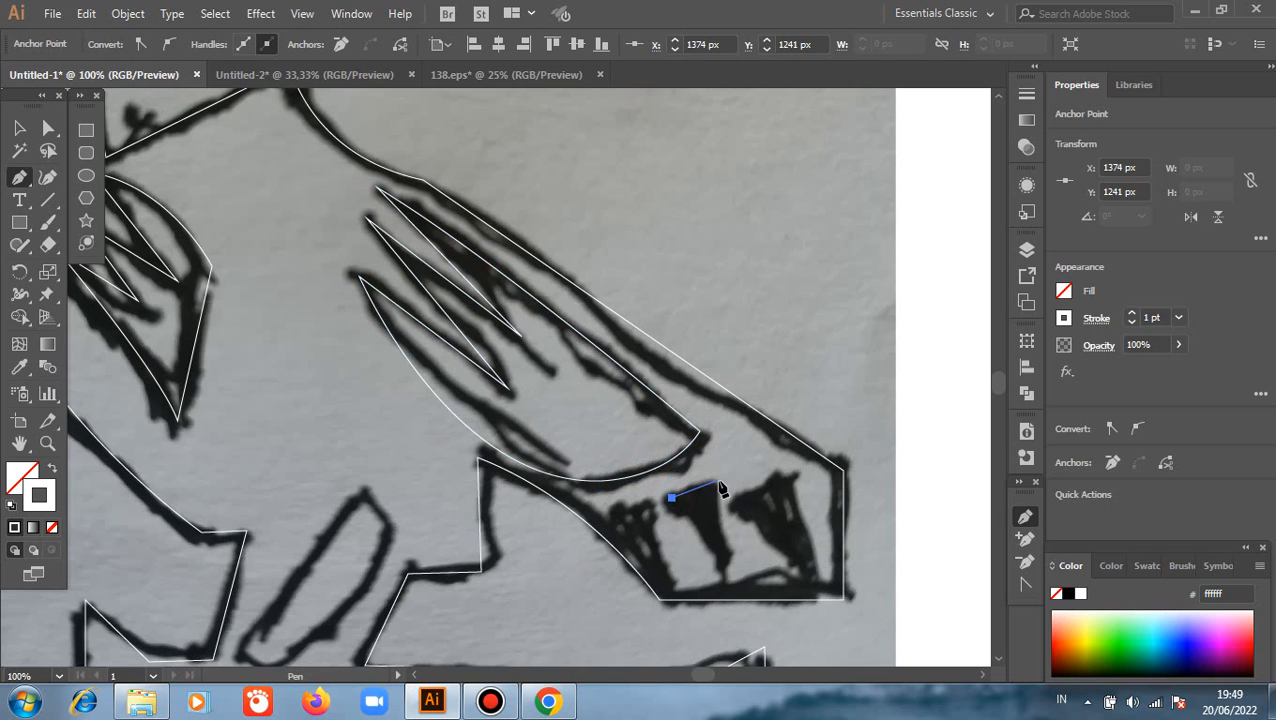
click(716, 484)
click(740, 577)
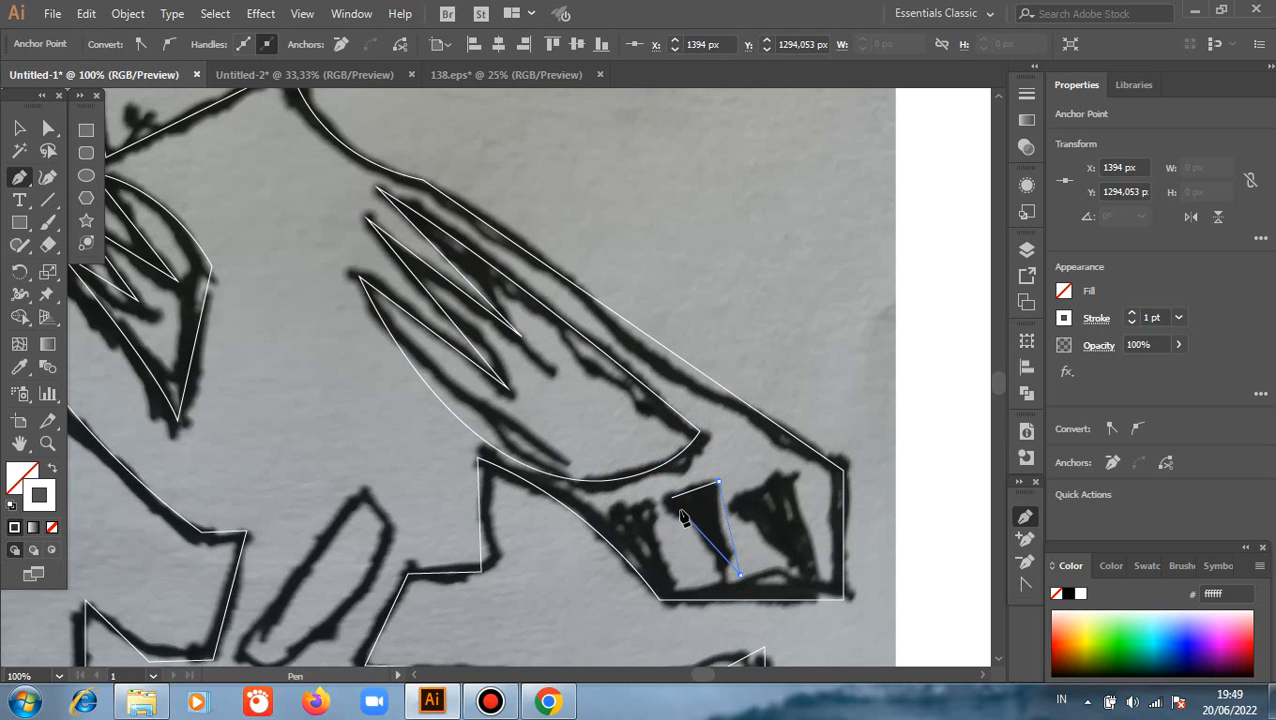
click(672, 497)
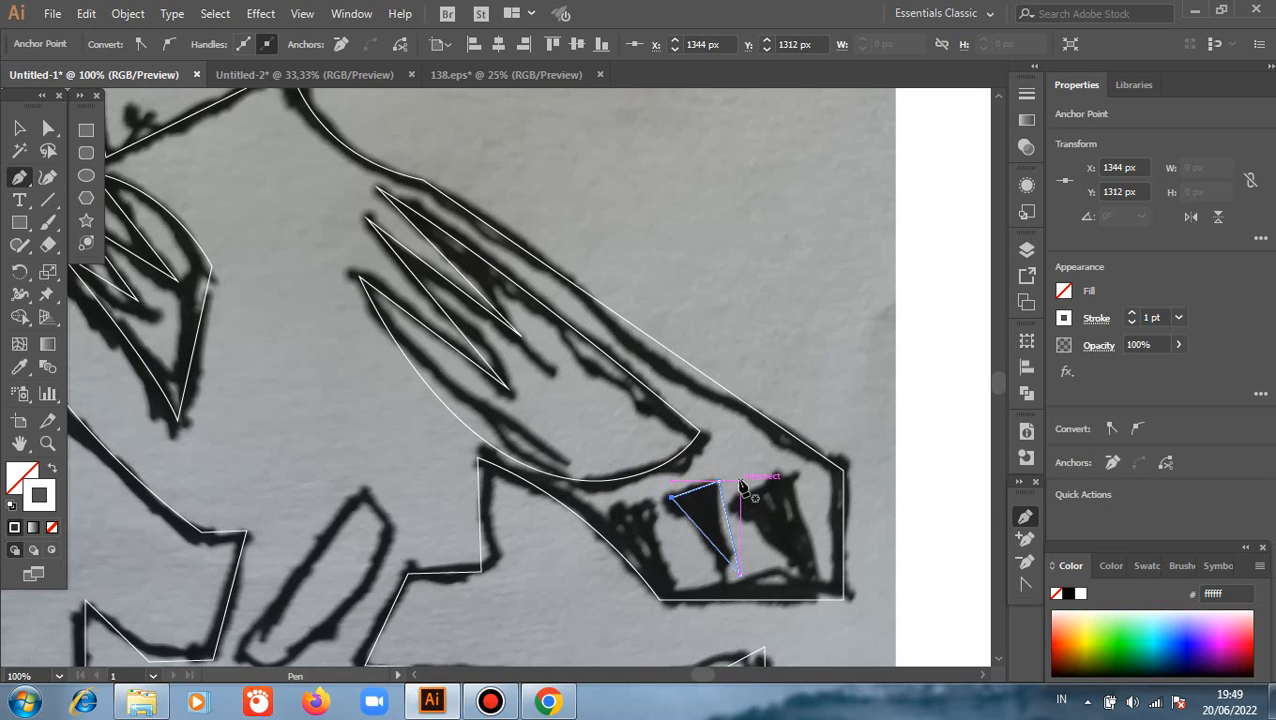
Trace the rightmost dark tail marking, nearest the tail's tip, as a closed triangle
click(740, 481)
click(788, 467)
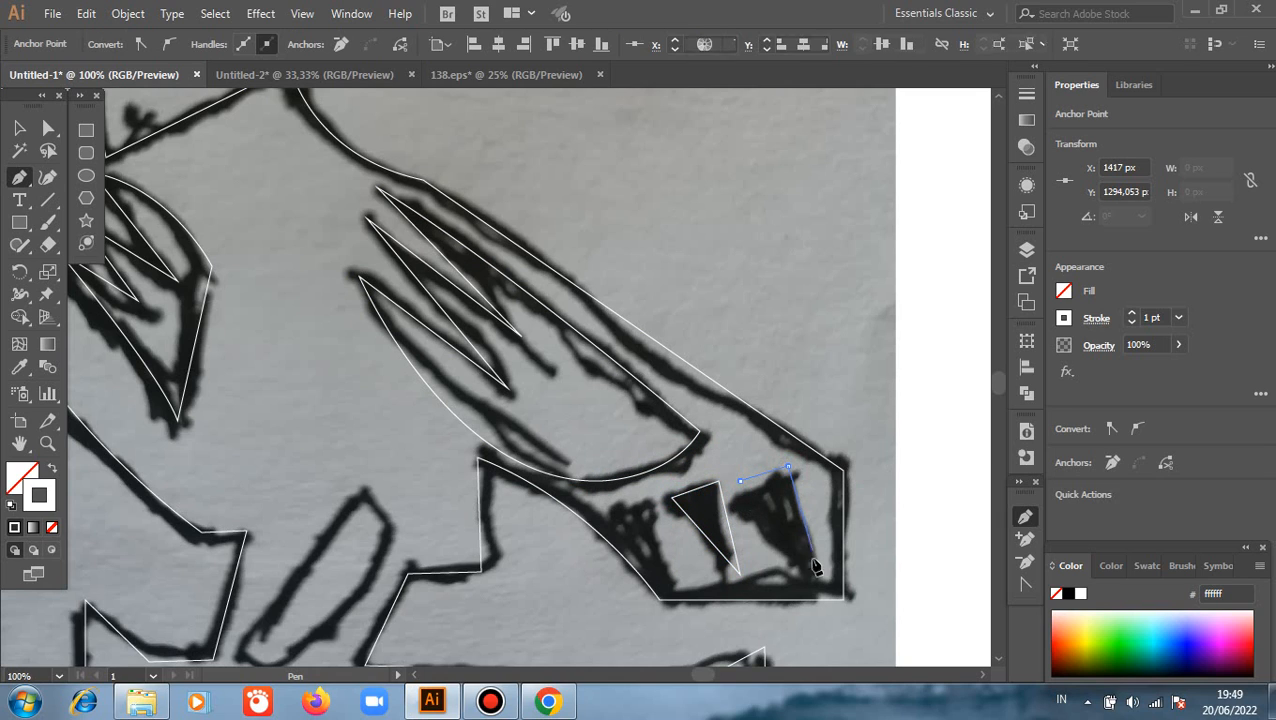
click(812, 574)
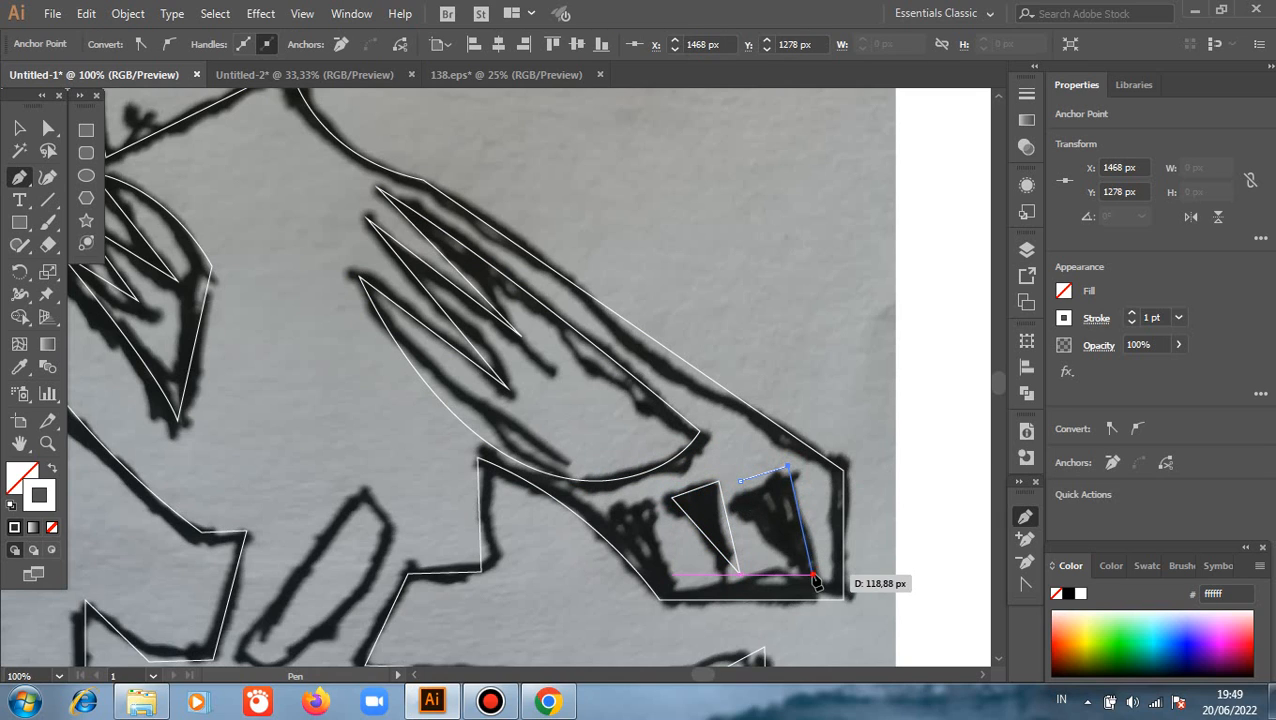
click(740, 482)
Trace the leftmost dark tail marking as a closed triangle matching the other two
click(612, 514)
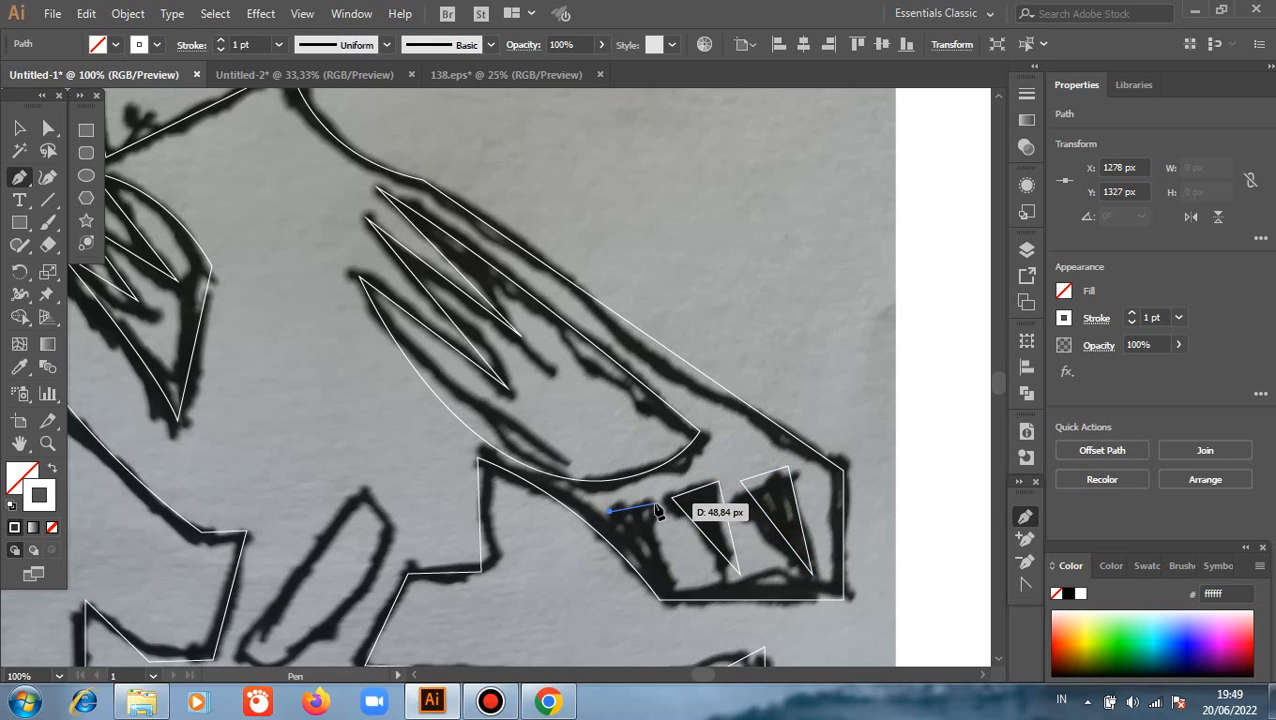
click(655, 503)
click(683, 580)
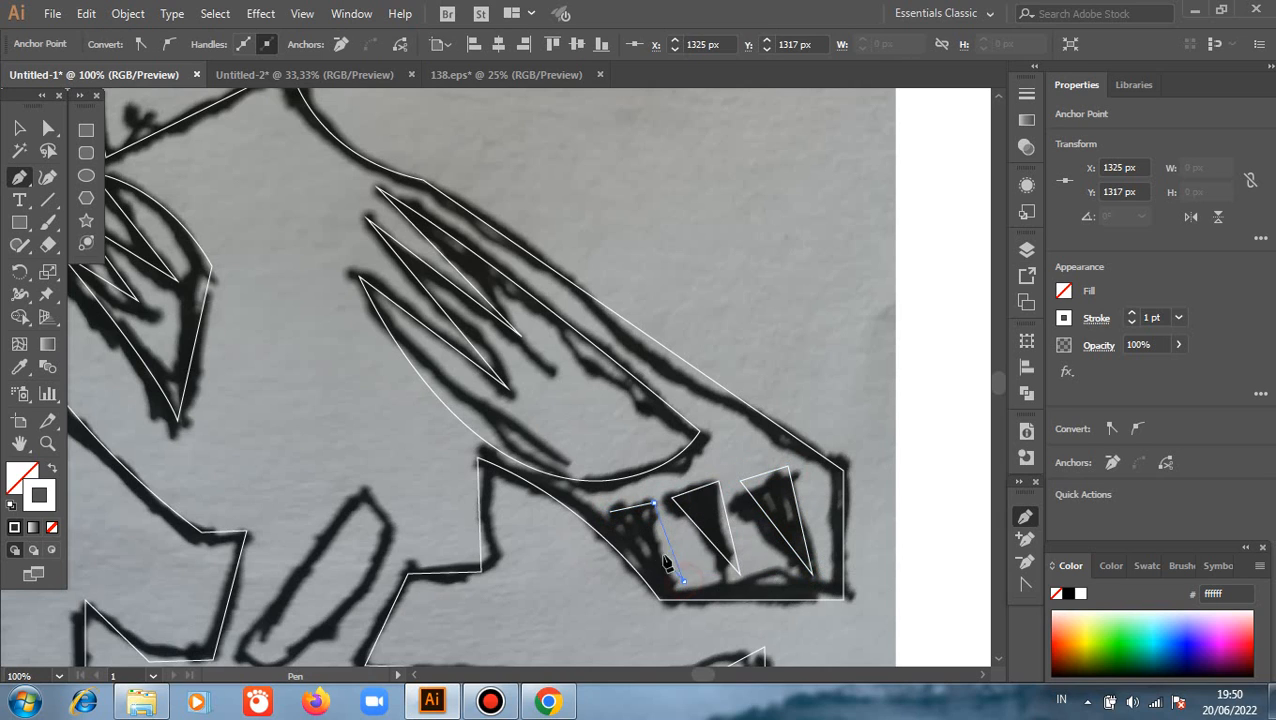
click(610, 513)
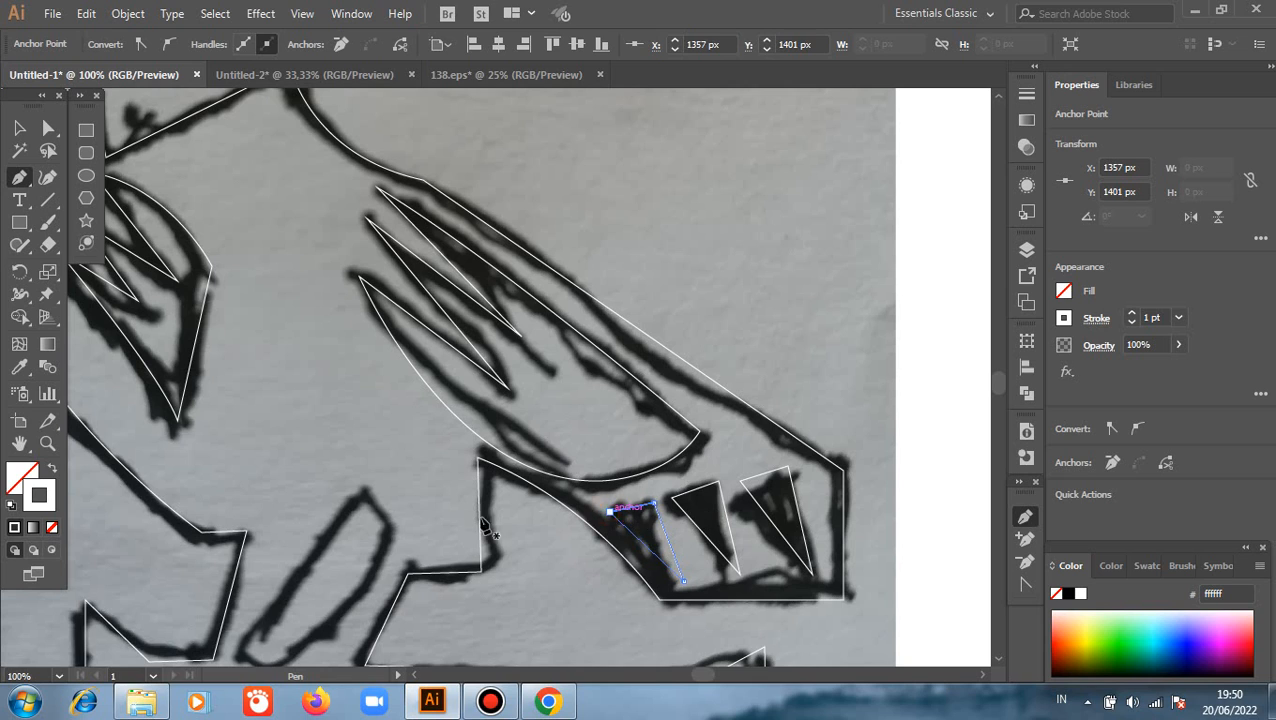
Trace the slanted, elongated leg shape above the branch as a closed path with a straight left edge and curved right edge
click(365, 495)
scroll(365, 495, down, 3)
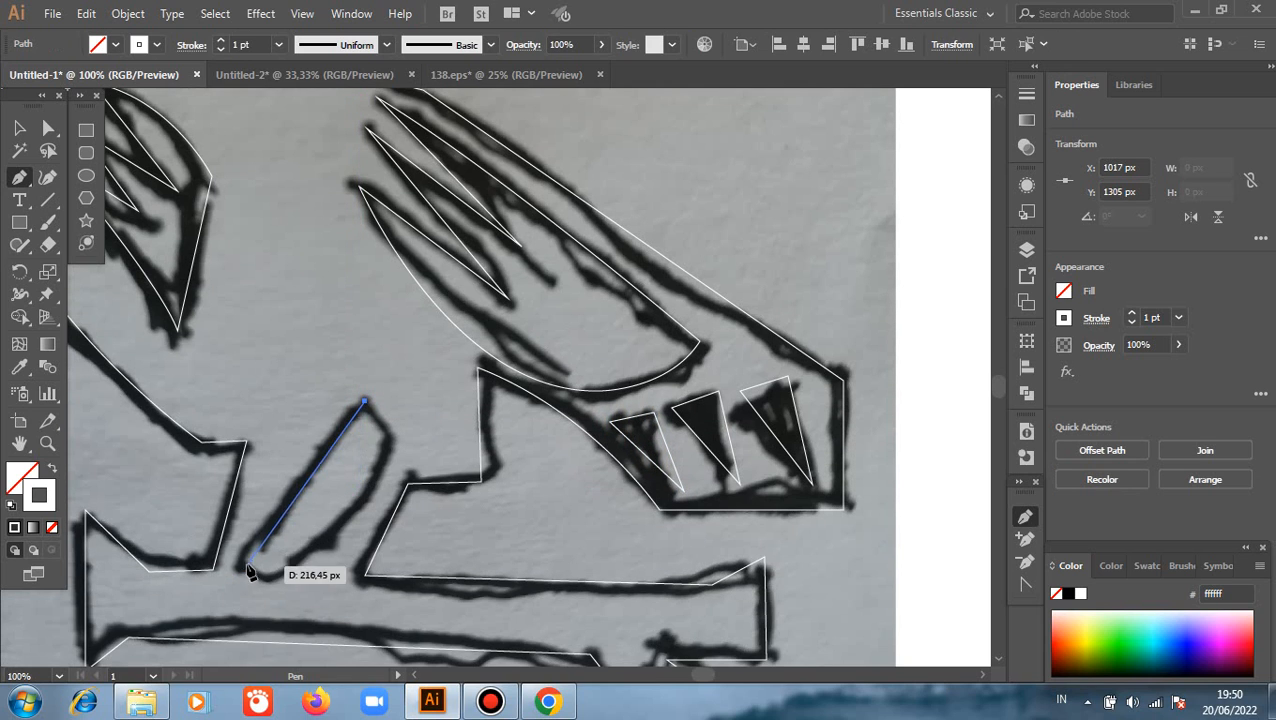
click(244, 557)
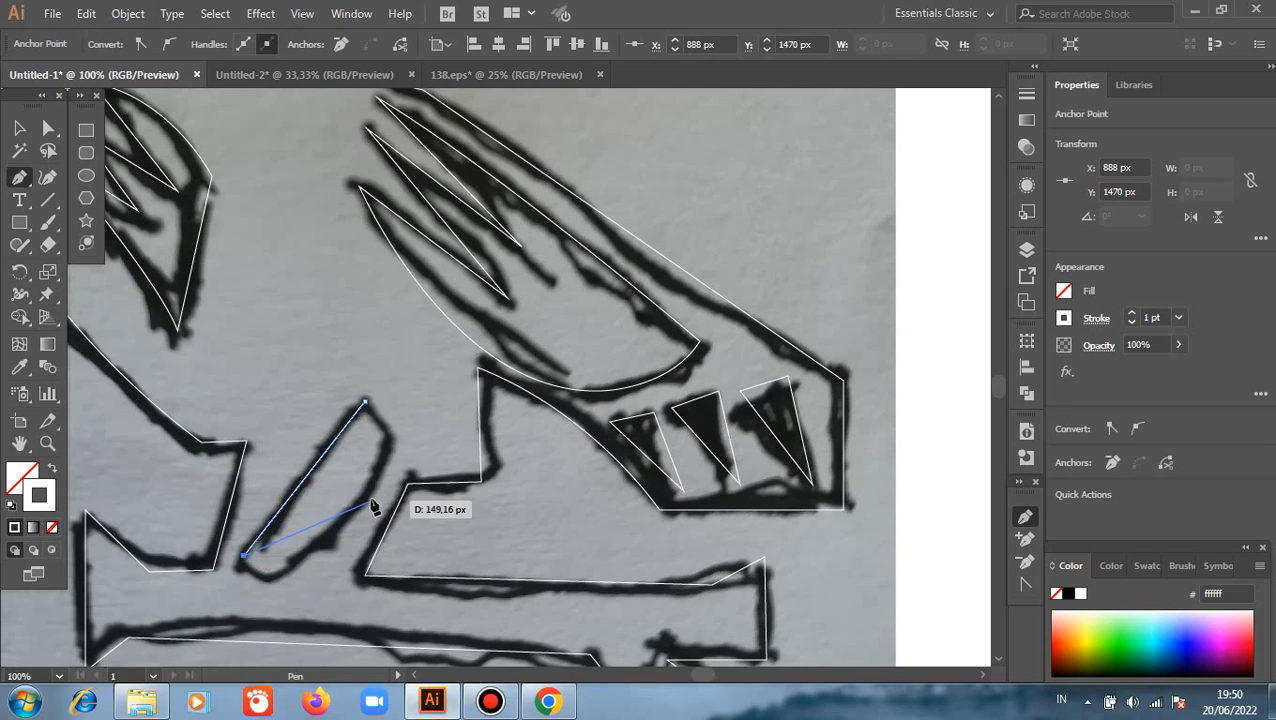
drag(292, 568, 331, 549)
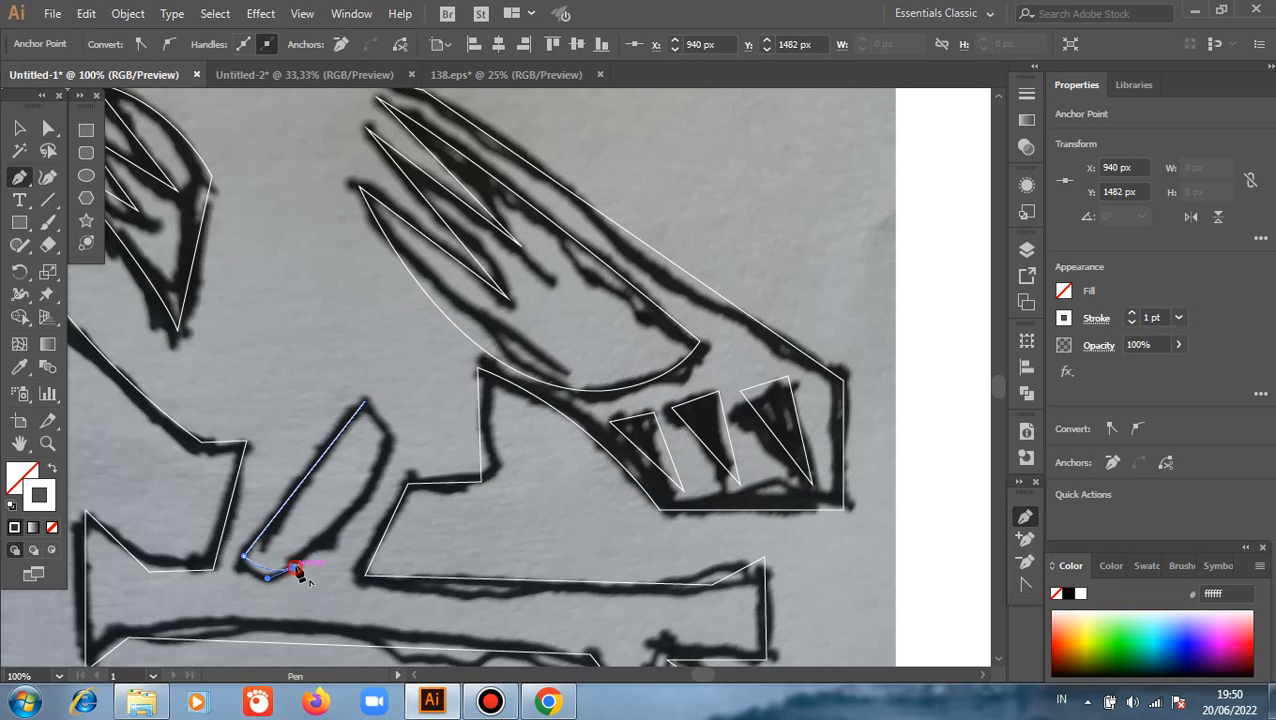
drag(386, 453, 399, 429)
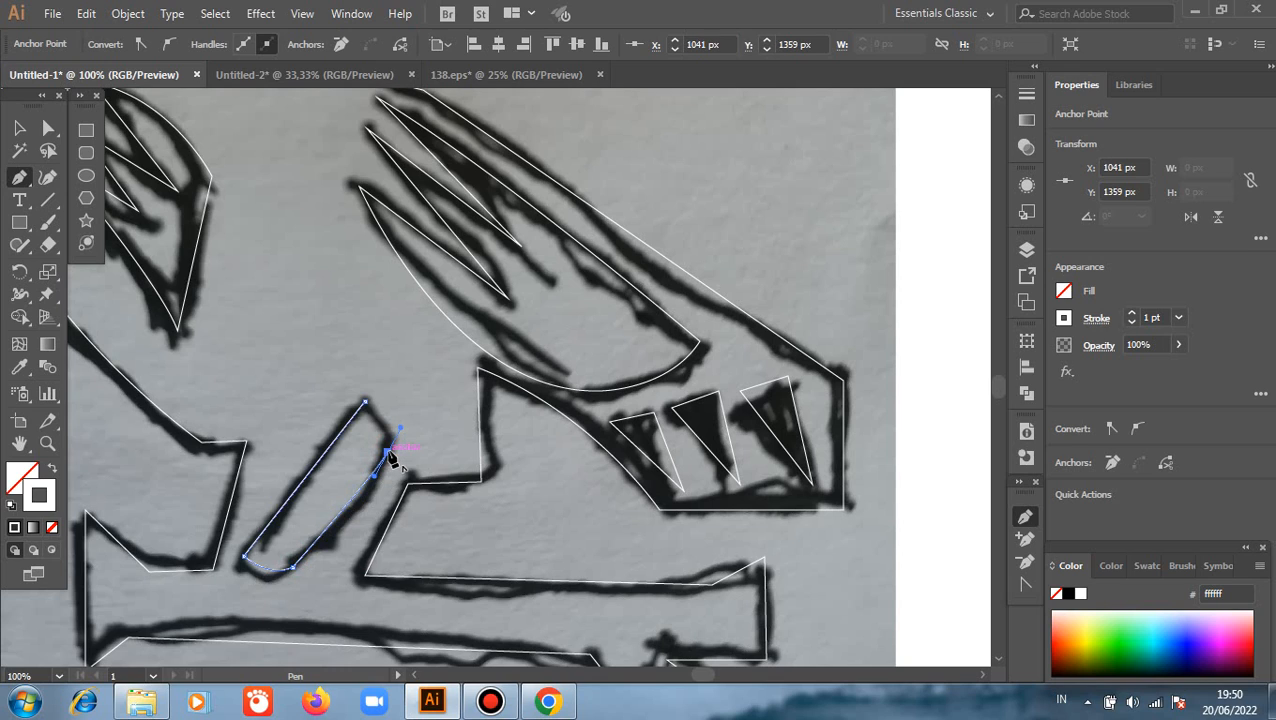
click(365, 402)
Trace the band between the hat and the mask as a closed shape with a two-arc lower edge and a curved upper edge
scroll(701, 383, down, 2)
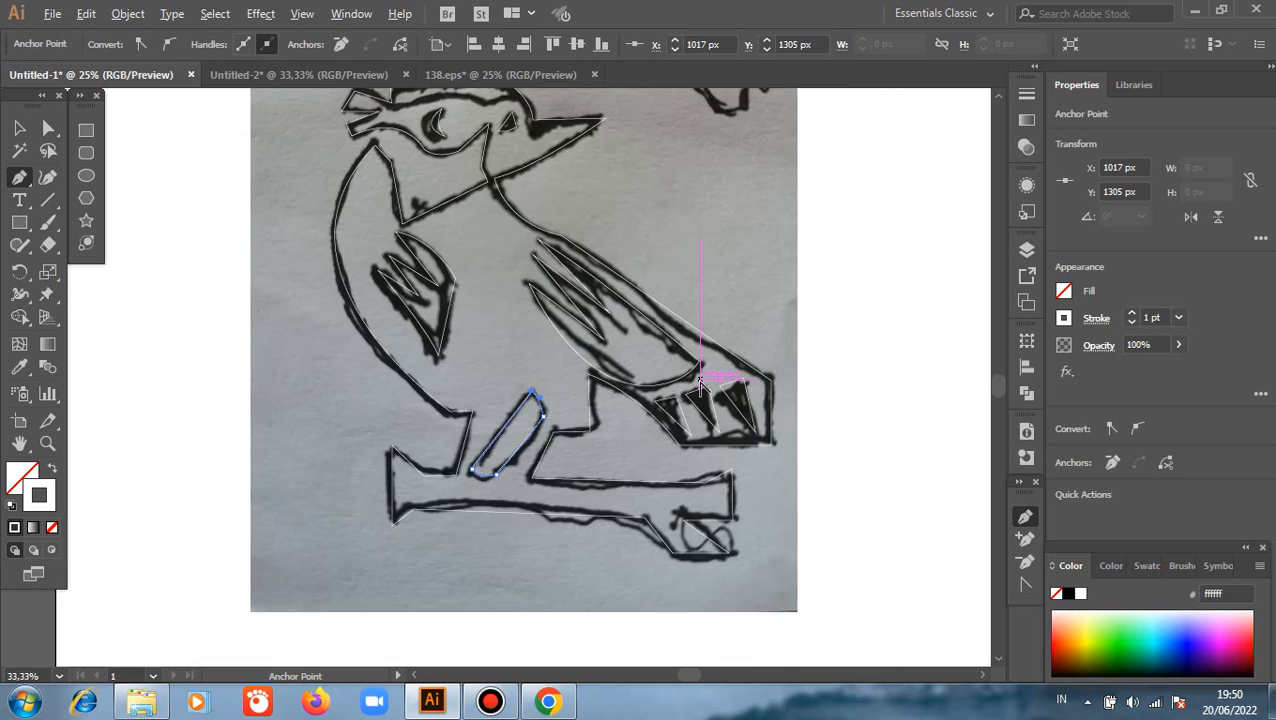
scroll(701, 383, down, 2)
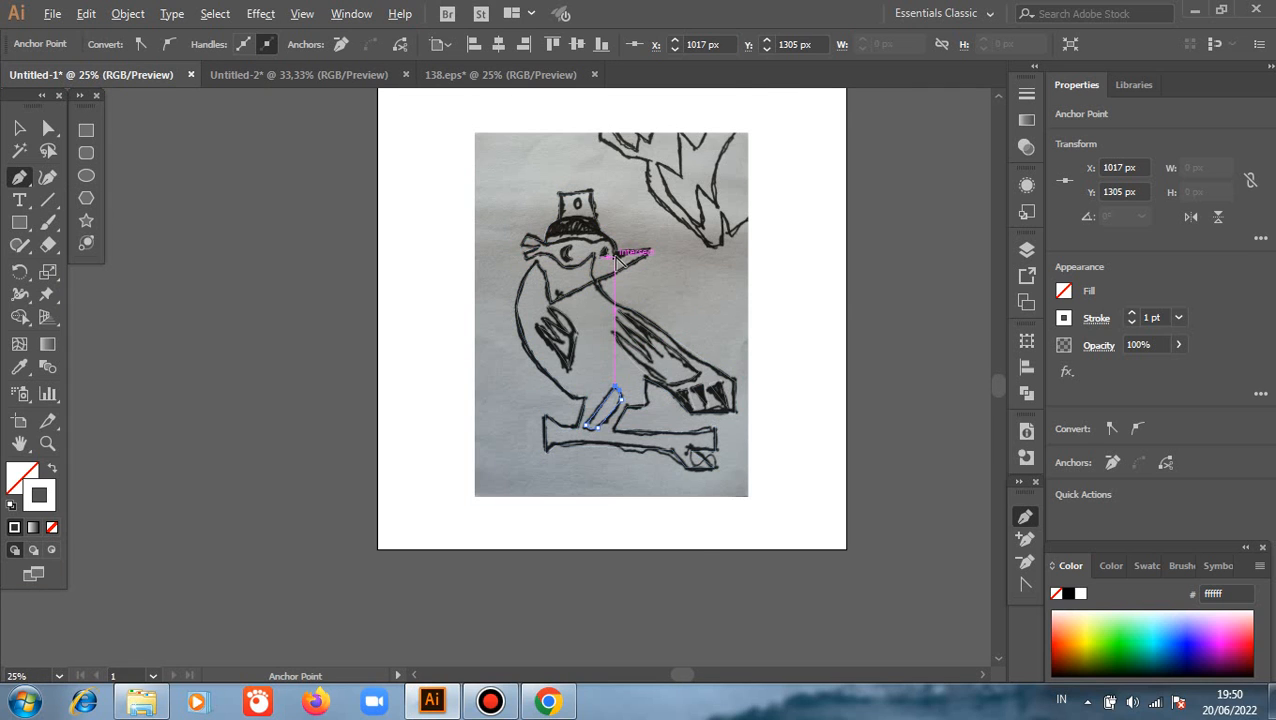
scroll(595, 250, up, 3)
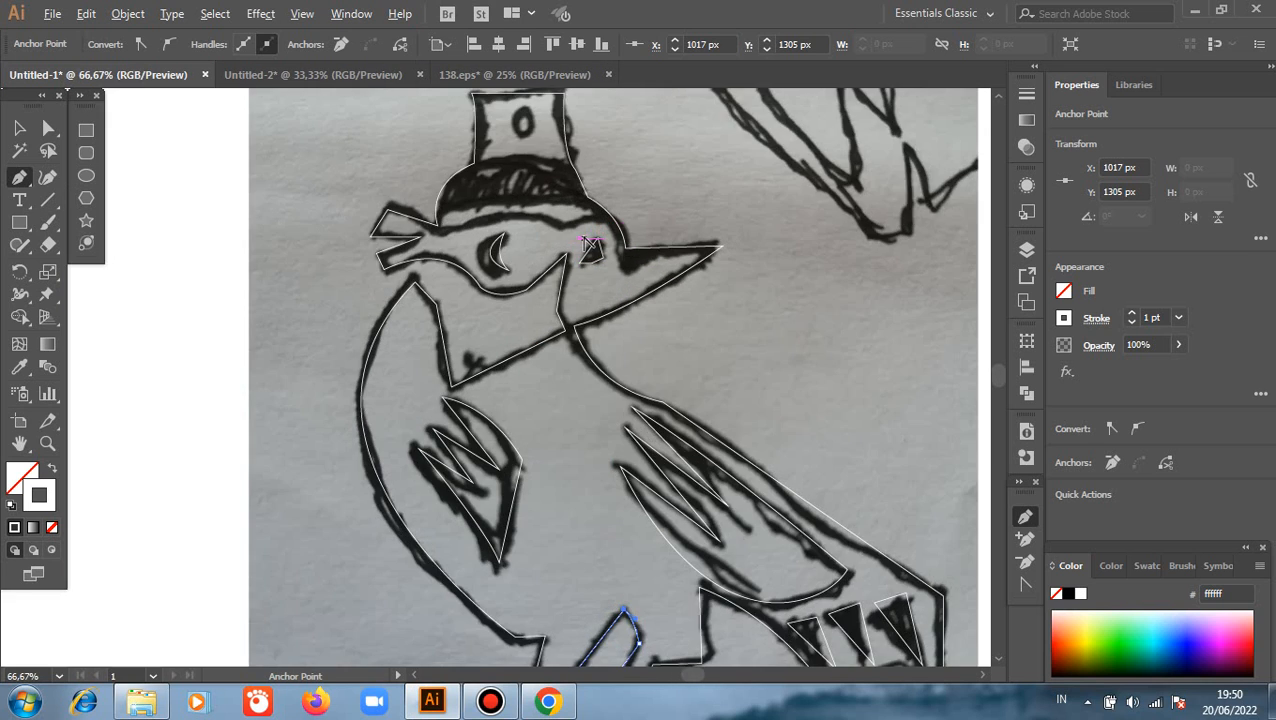
click(437, 226)
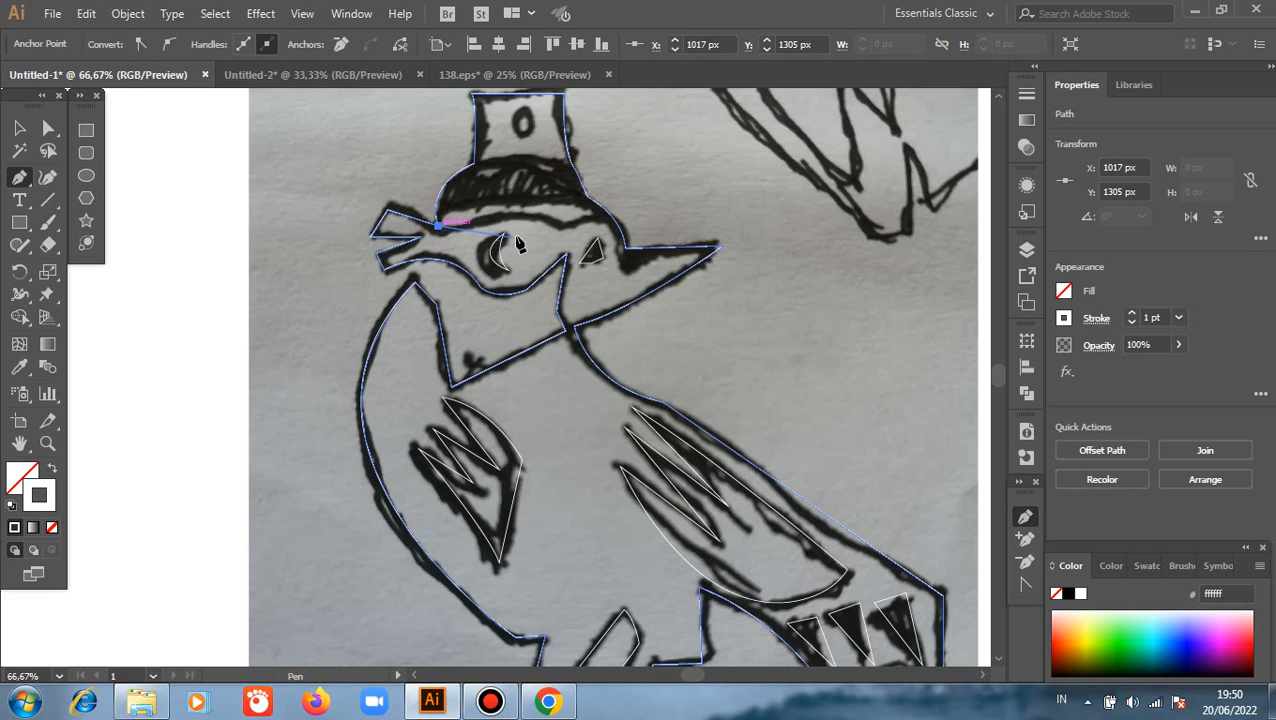
drag(556, 226, 601, 250)
click(556, 226)
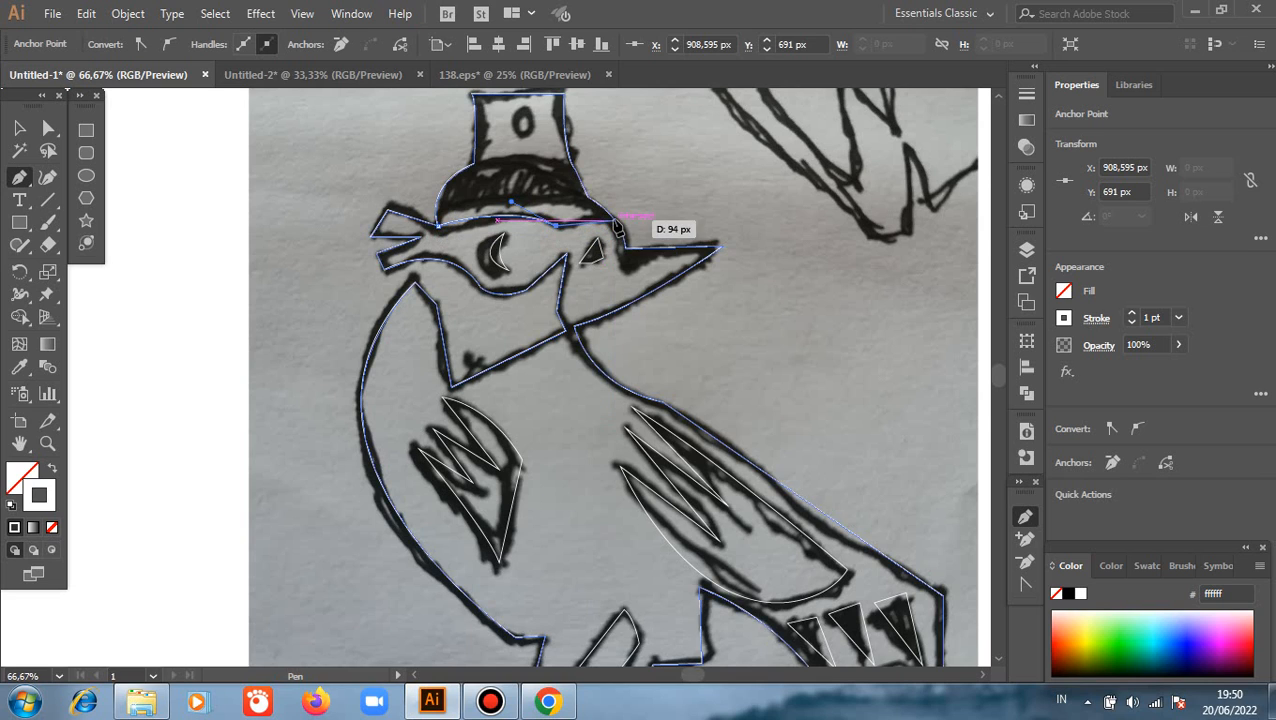
drag(611, 216, 638, 221)
scroll(631, 214, up, 2)
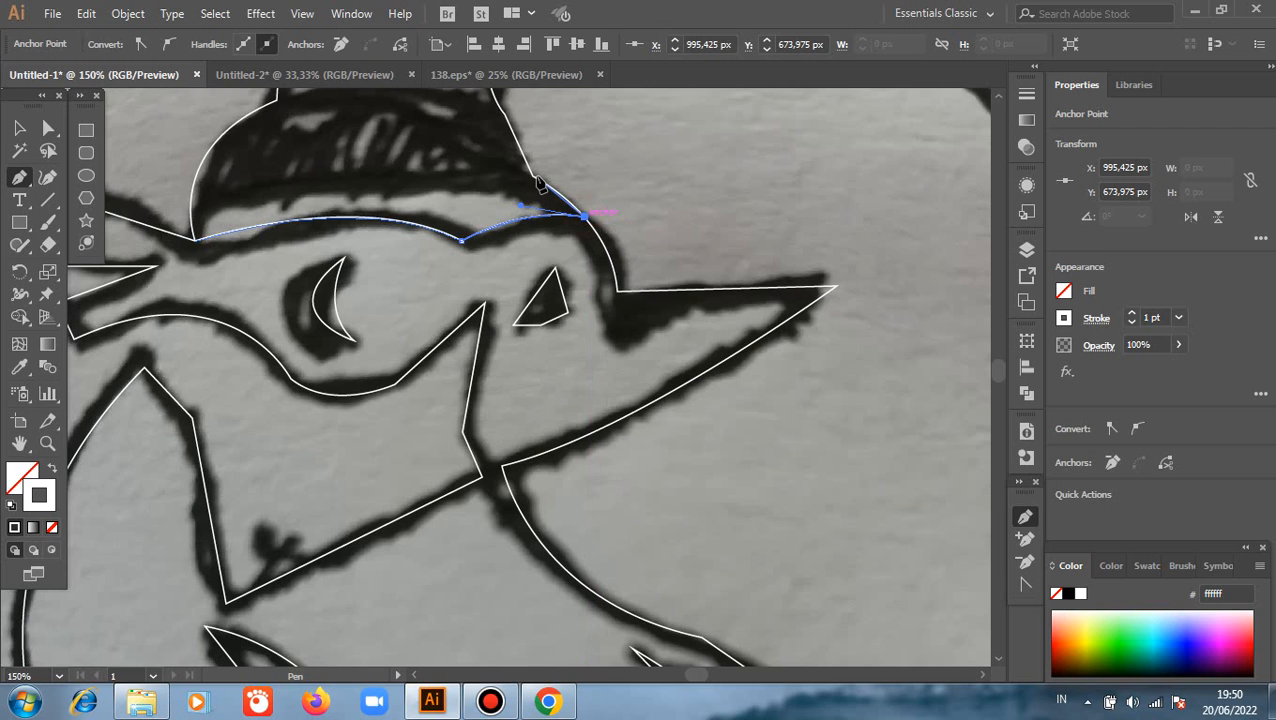
drag(533, 179, 504, 168)
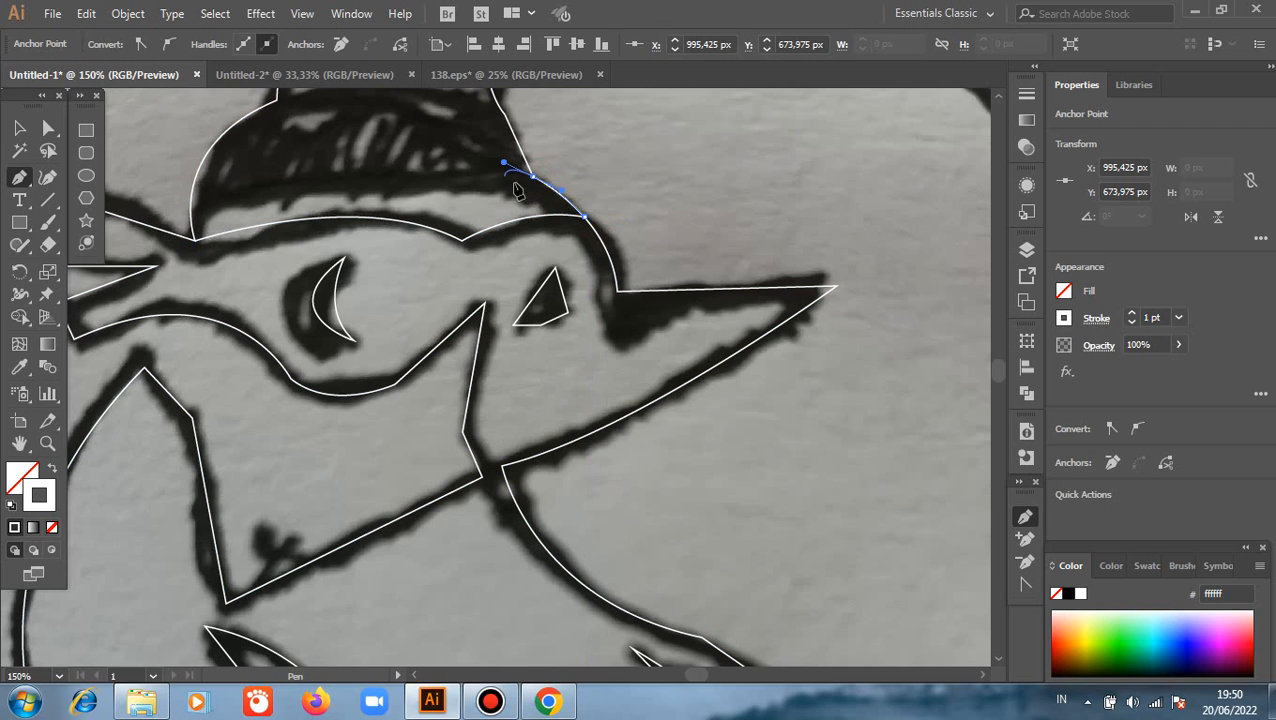
click(532, 177)
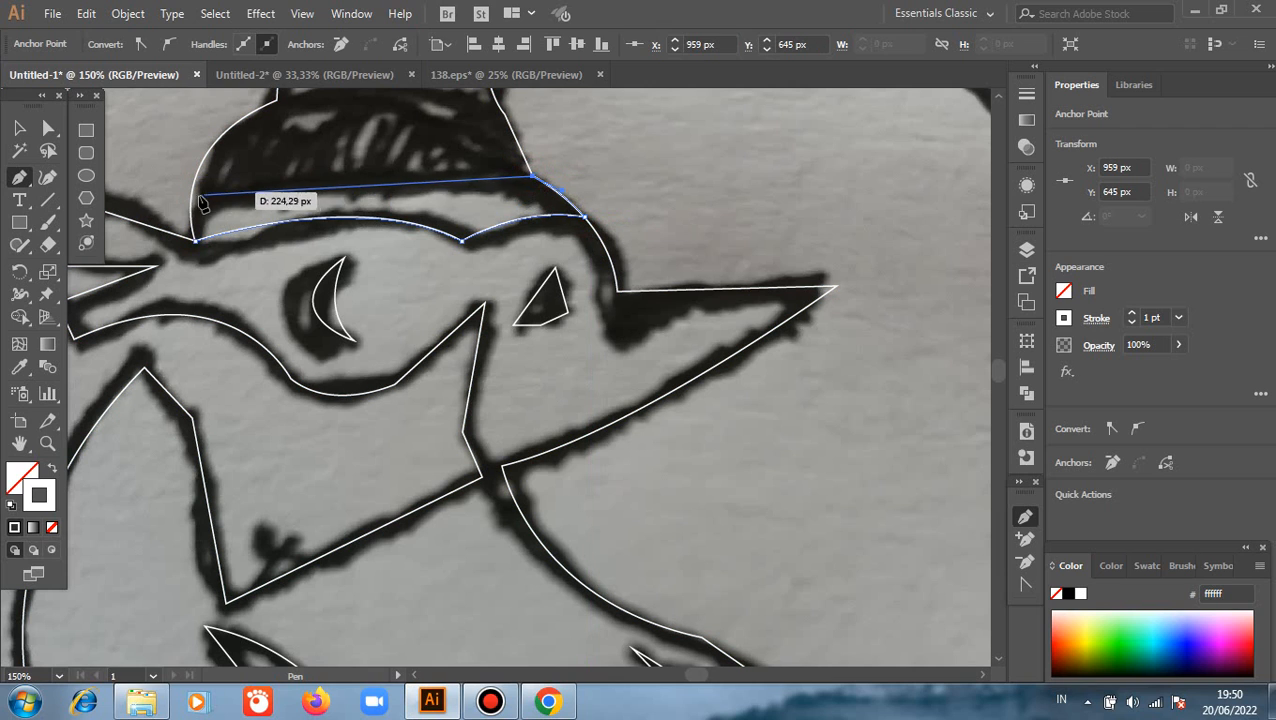
drag(193, 198, 55, 233)
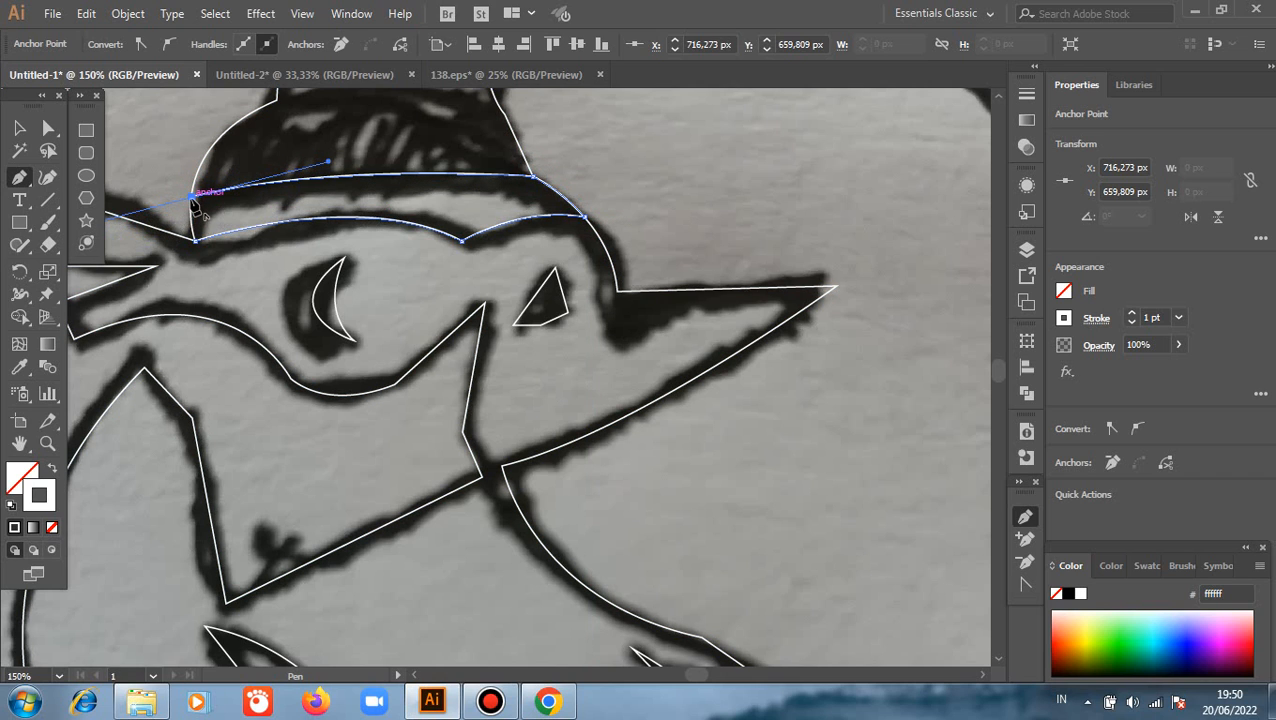
click(193, 198)
drag(195, 241, 201, 259)
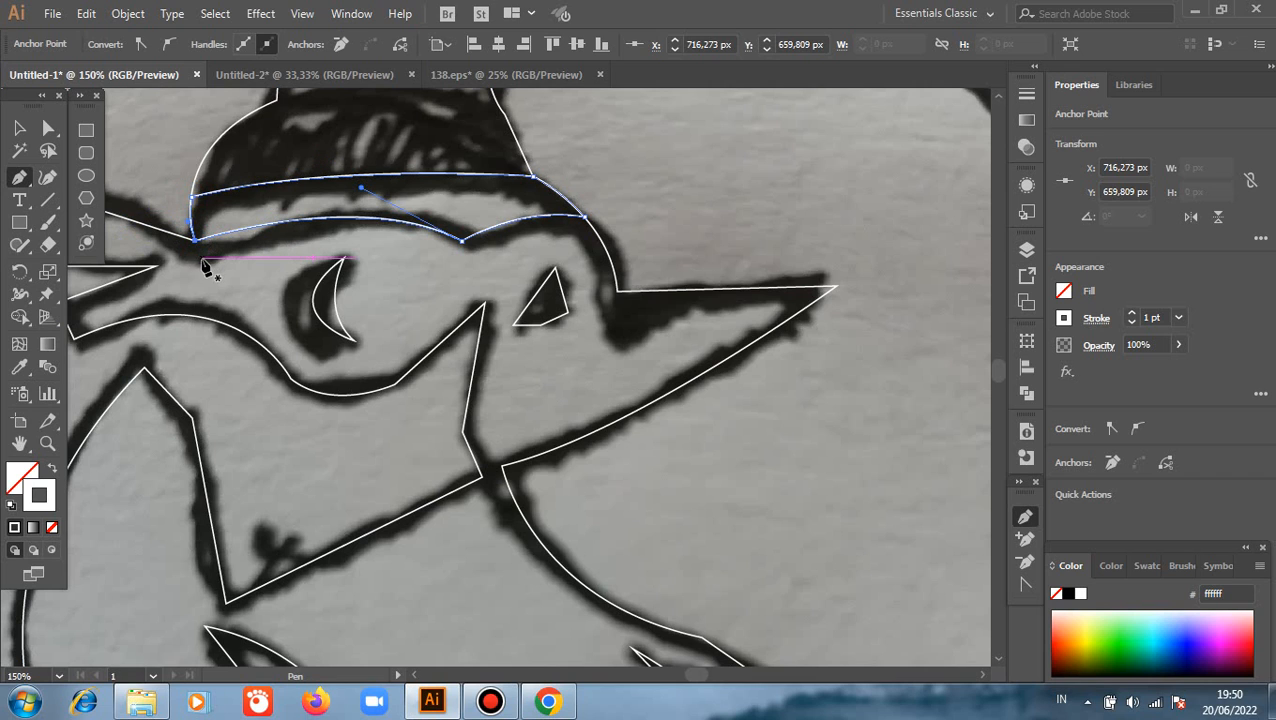
Delete the linked sketch photo behind the traced paths
scroll(709, 260, down, 1)
scroll(709, 260, down, 1)
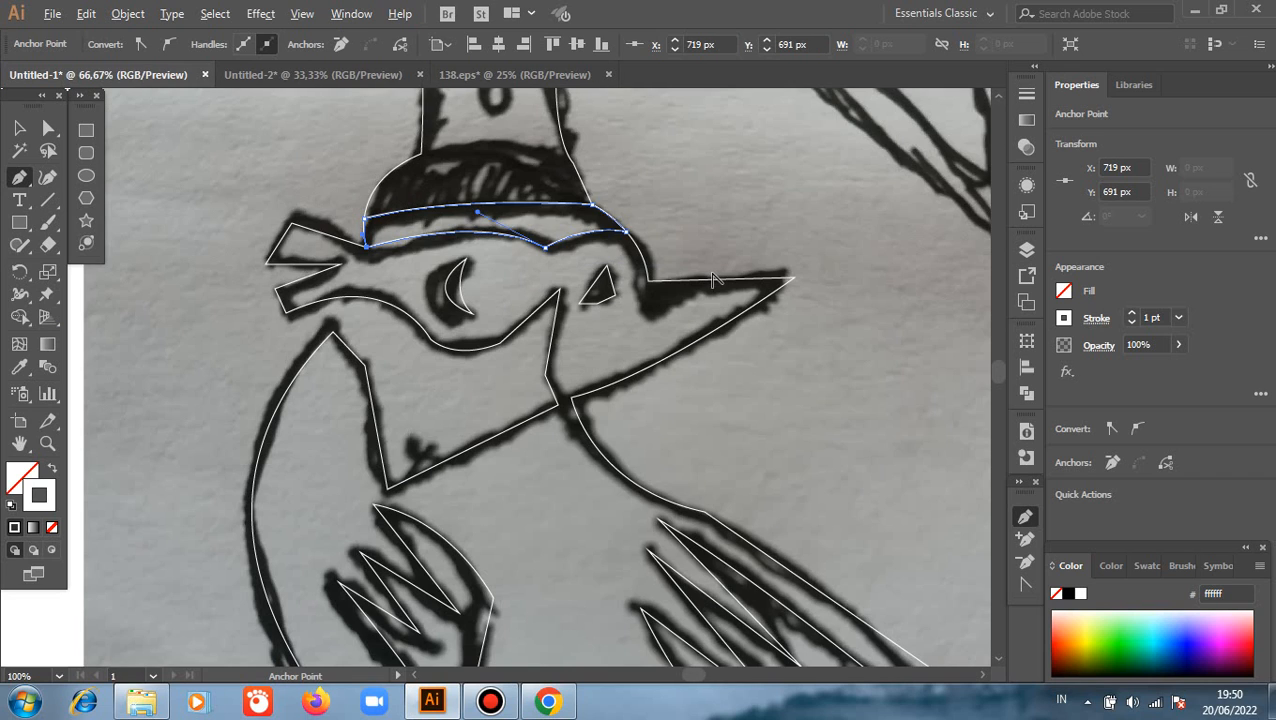
scroll(712, 262, down, 1)
click(19, 129)
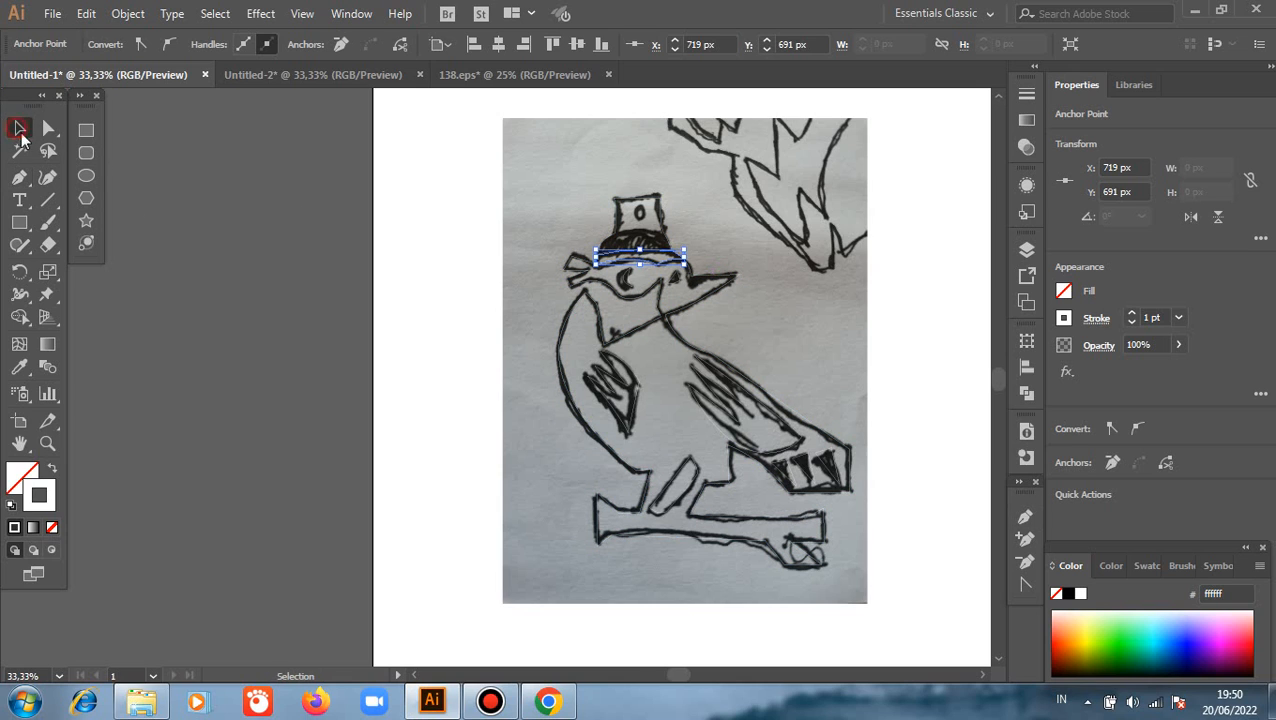
click(532, 379)
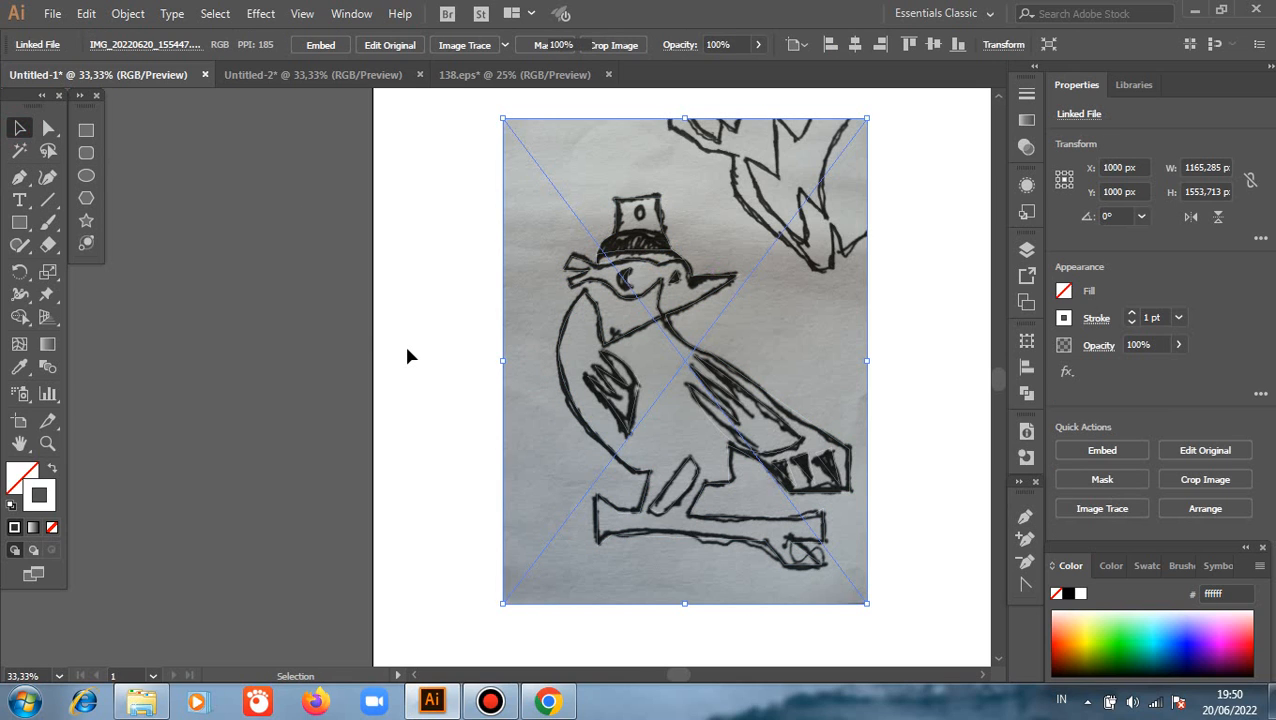
key(Delete)
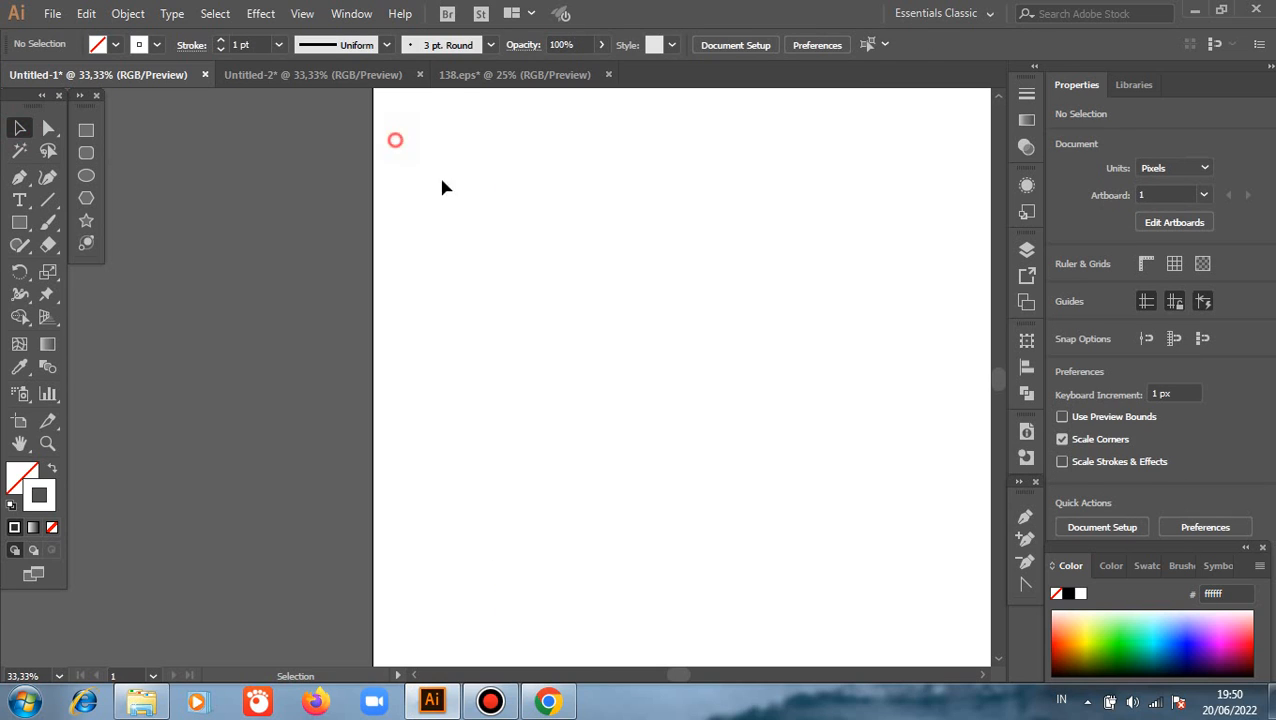
Give all the traced bird paths a black fill and no stroke
drag(445, 187, 882, 600)
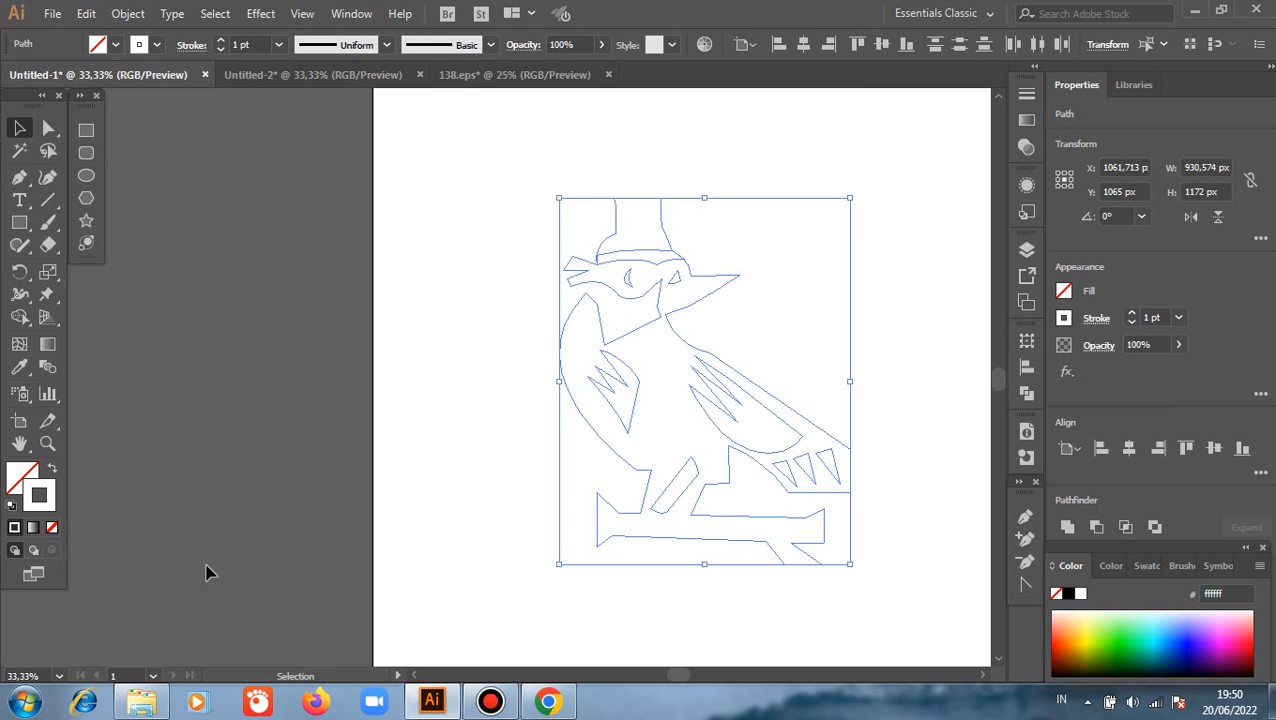
click(53, 466)
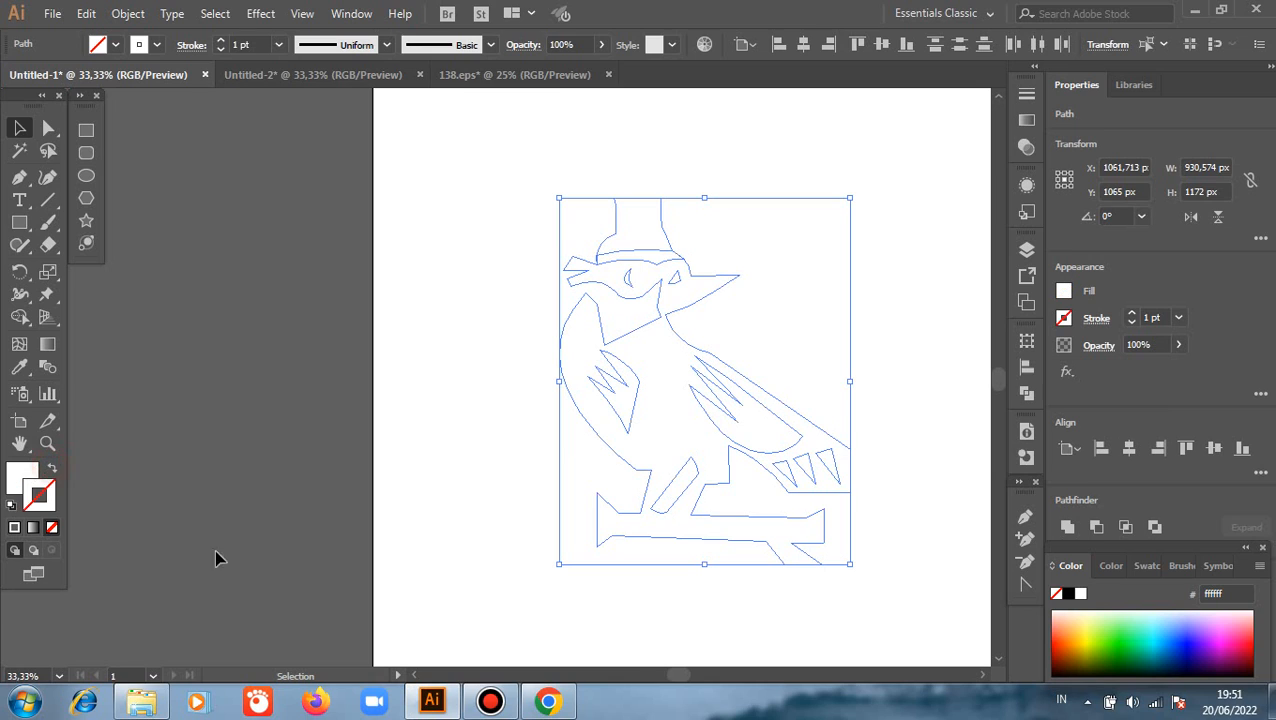
click(1108, 567)
click(1140, 566)
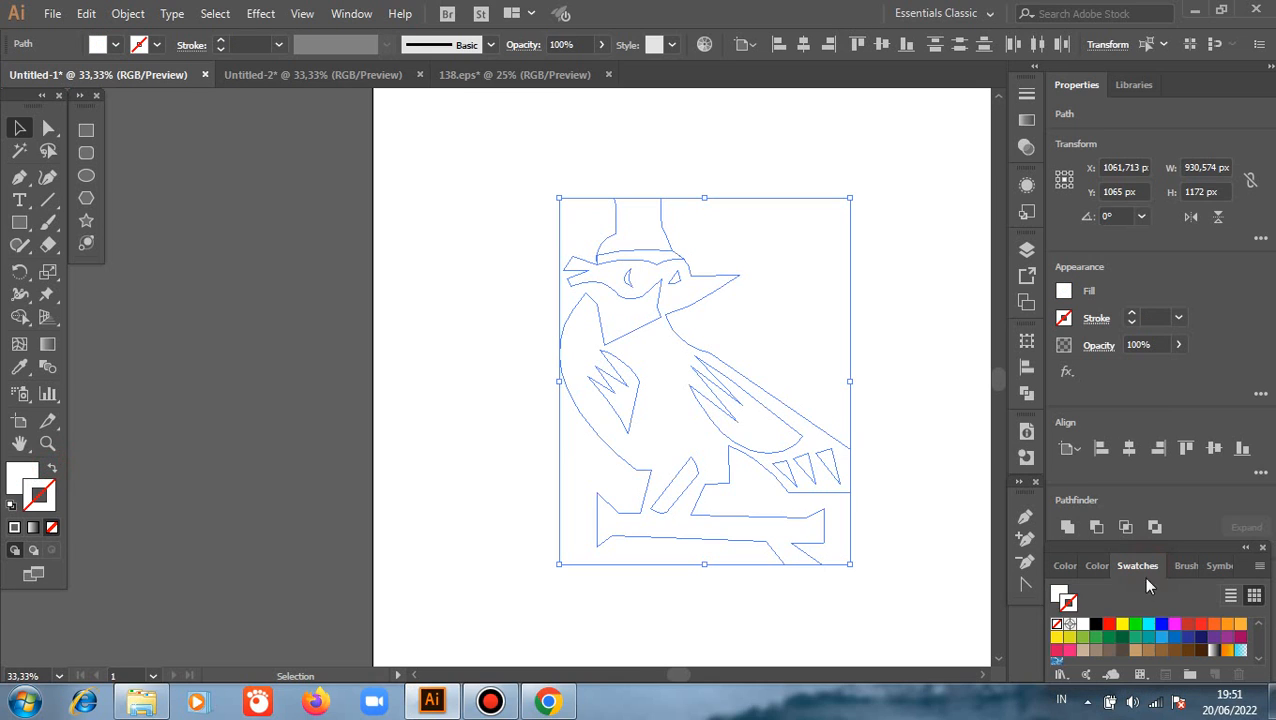
click(1095, 624)
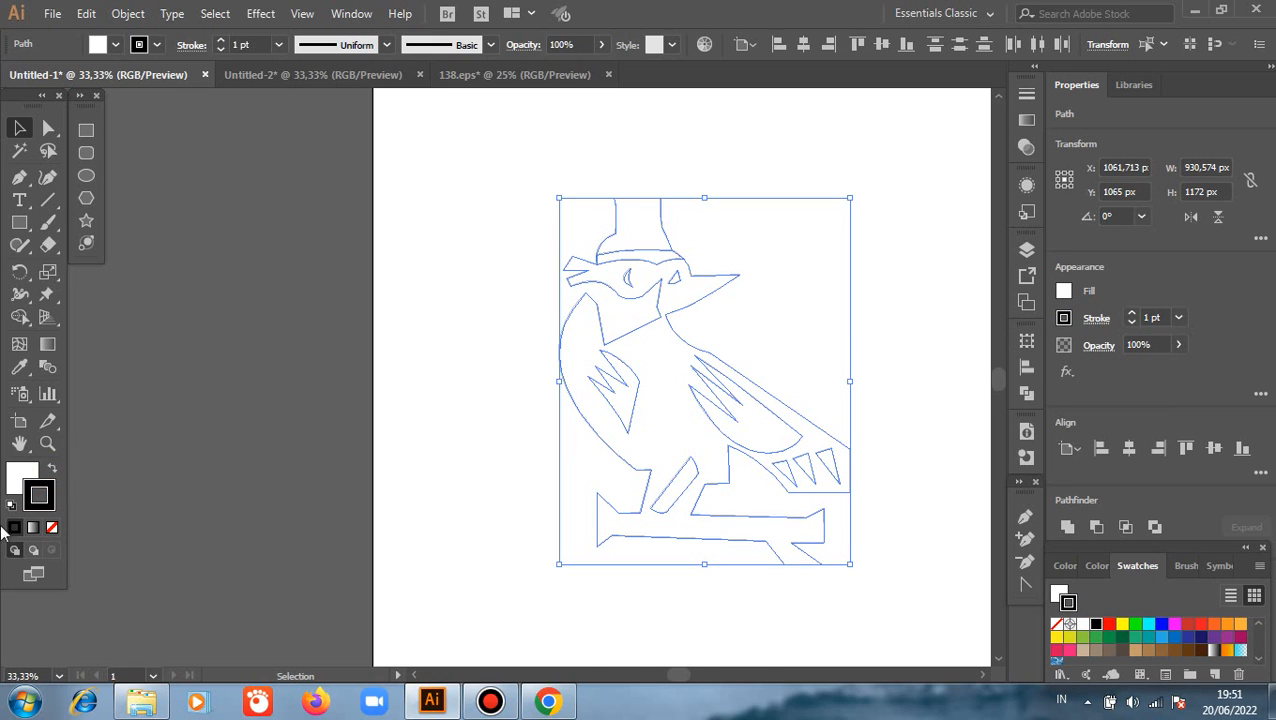
click(53, 472)
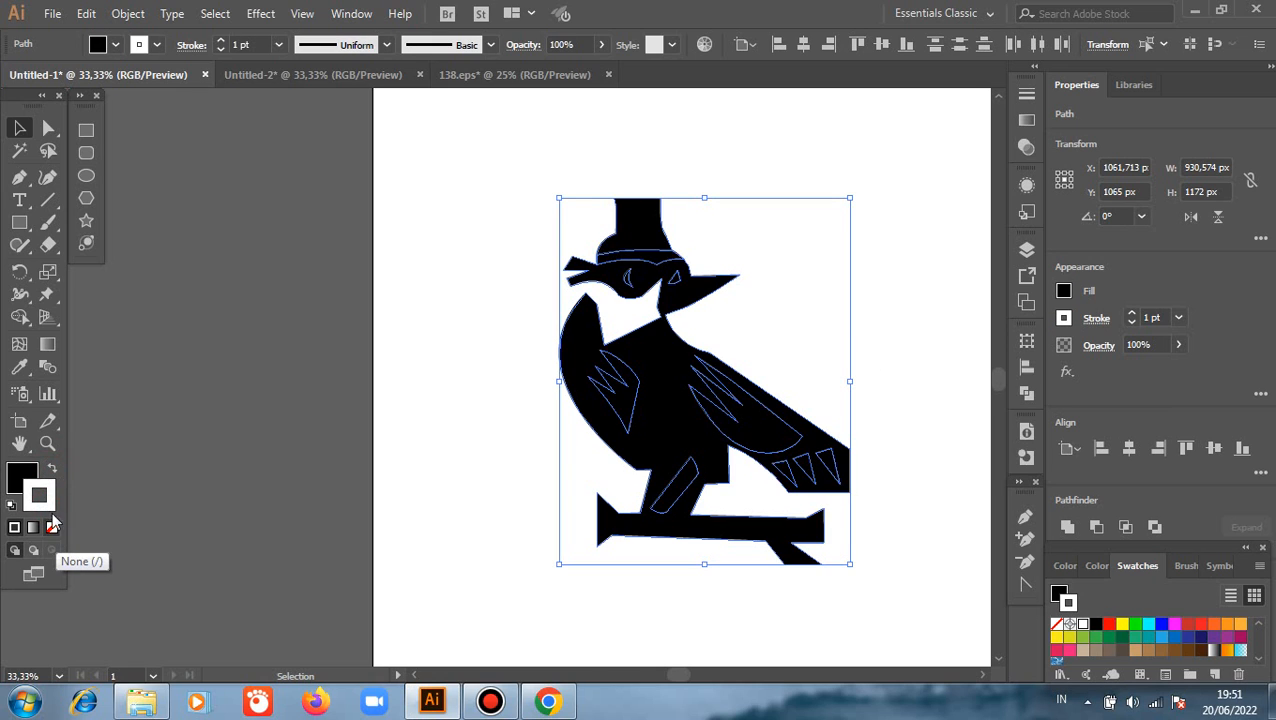
click(52, 526)
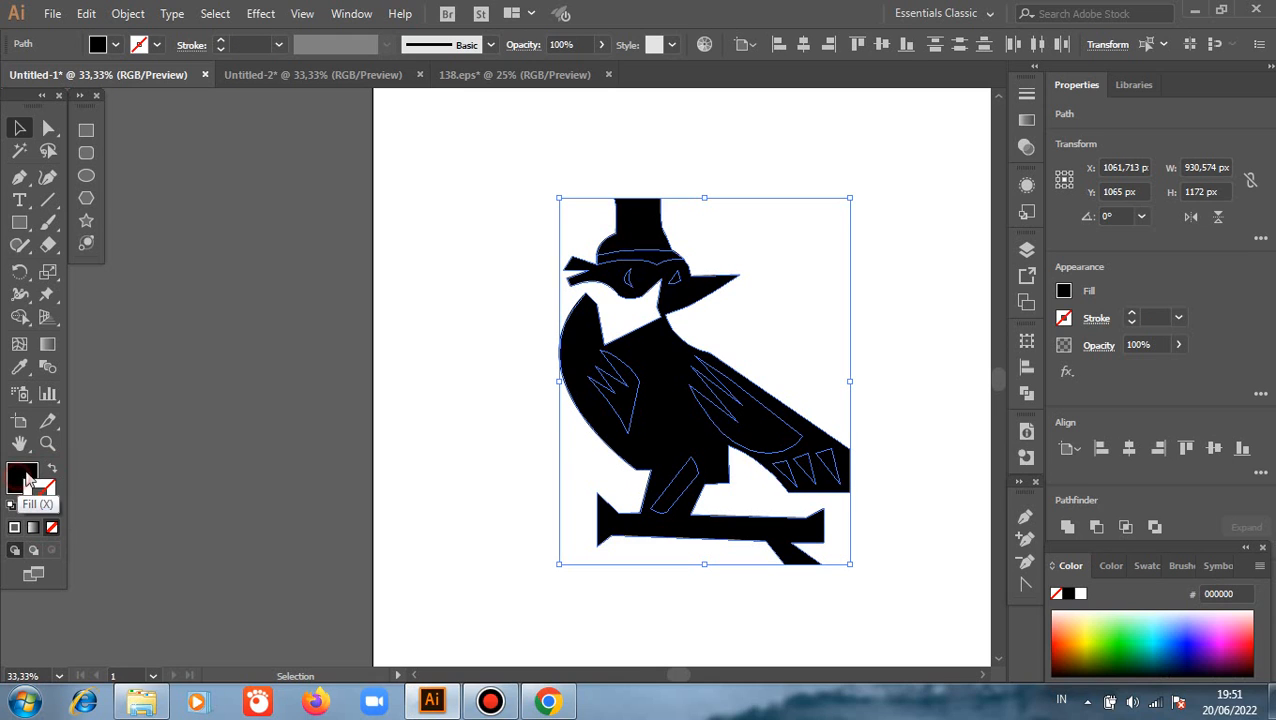
click(236, 421)
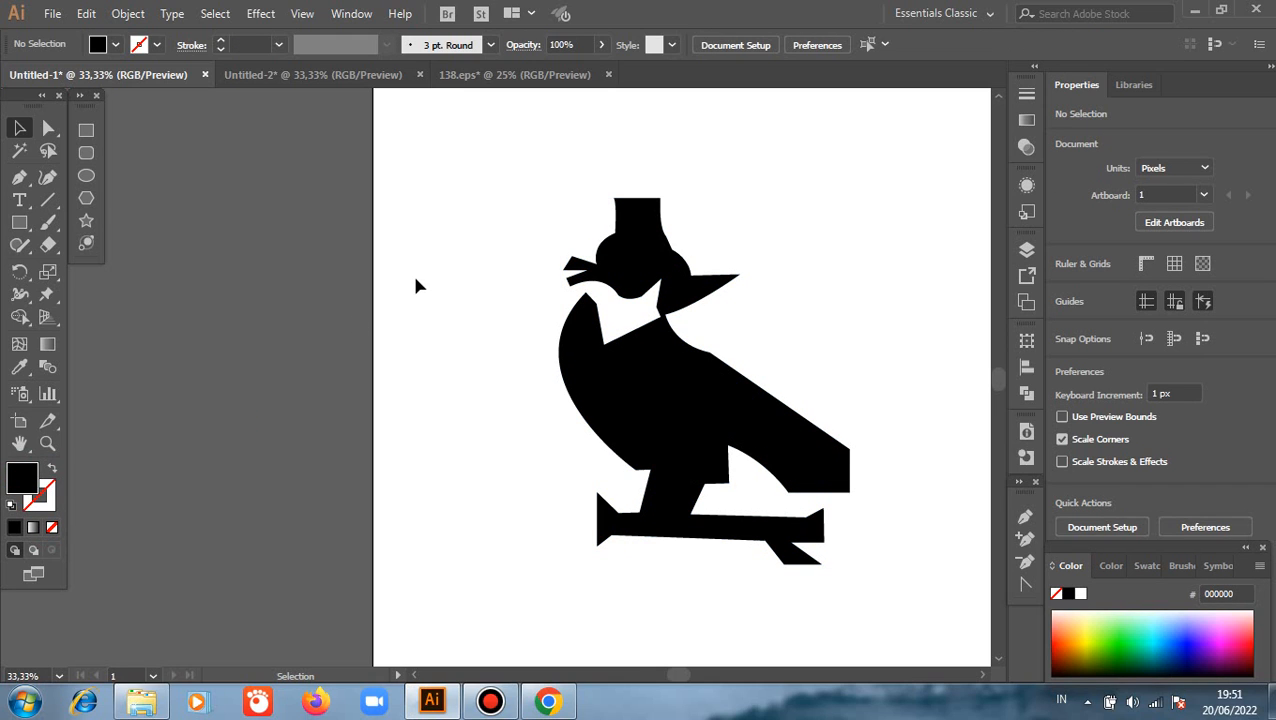
Fill both wing shapes with red
click(638, 396)
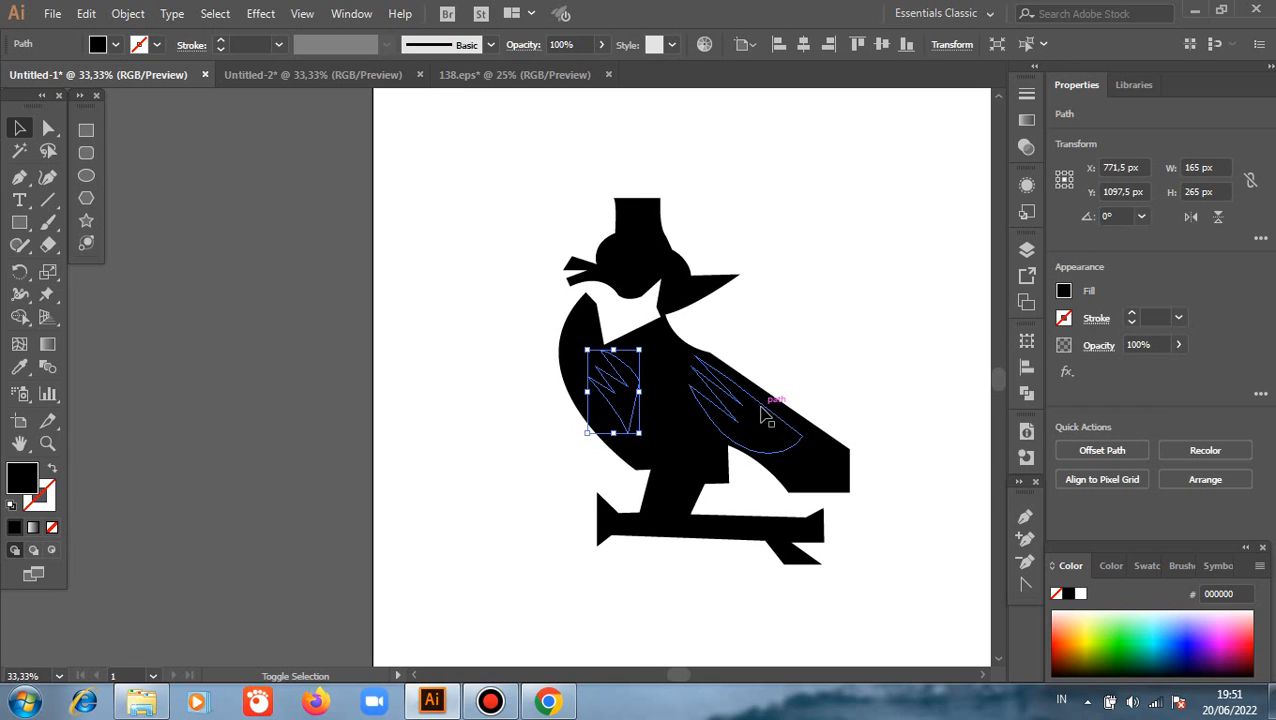
click(1146, 567)
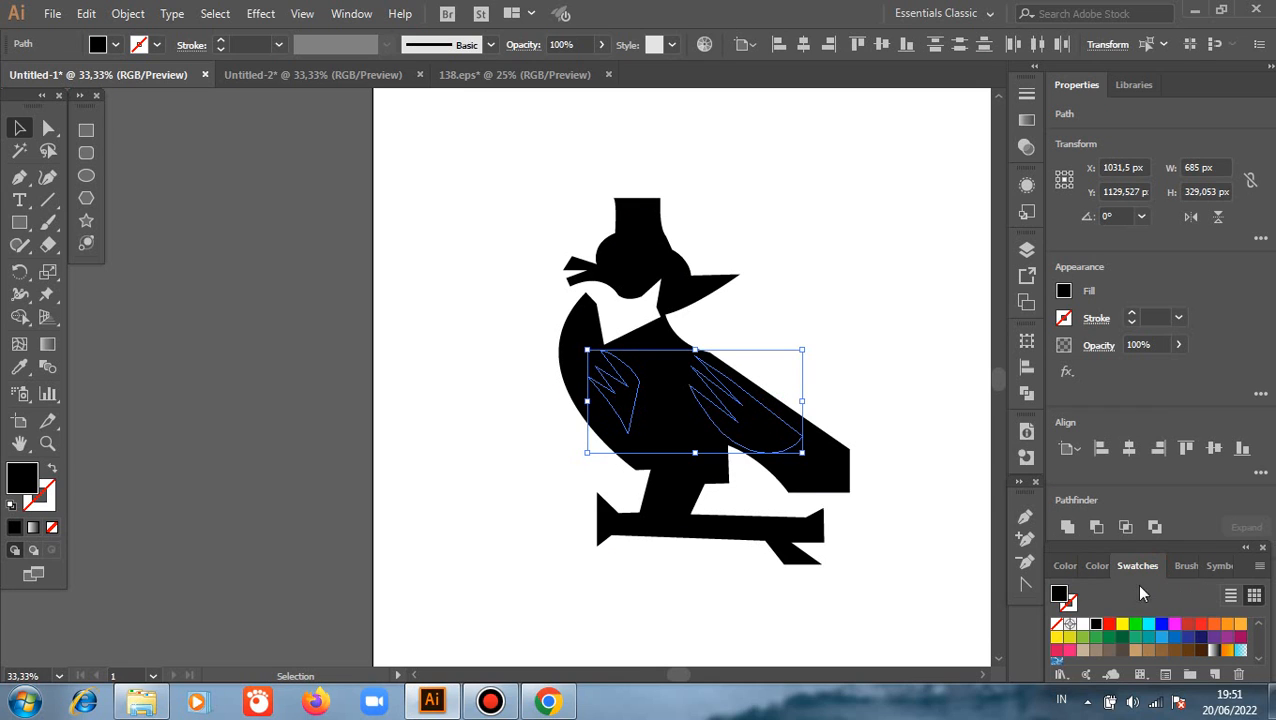
click(1110, 626)
click(872, 355)
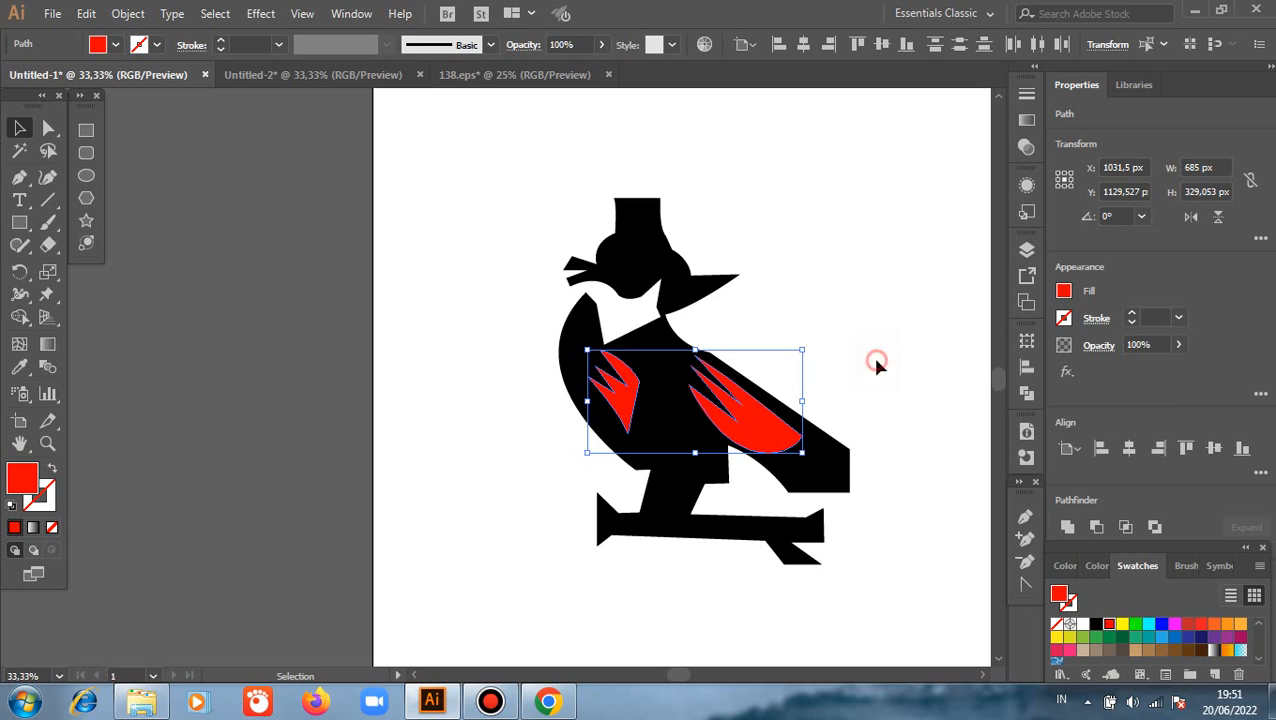
Apply the wing's red fill to the slanted leg shape with the Eyedropper
click(672, 512)
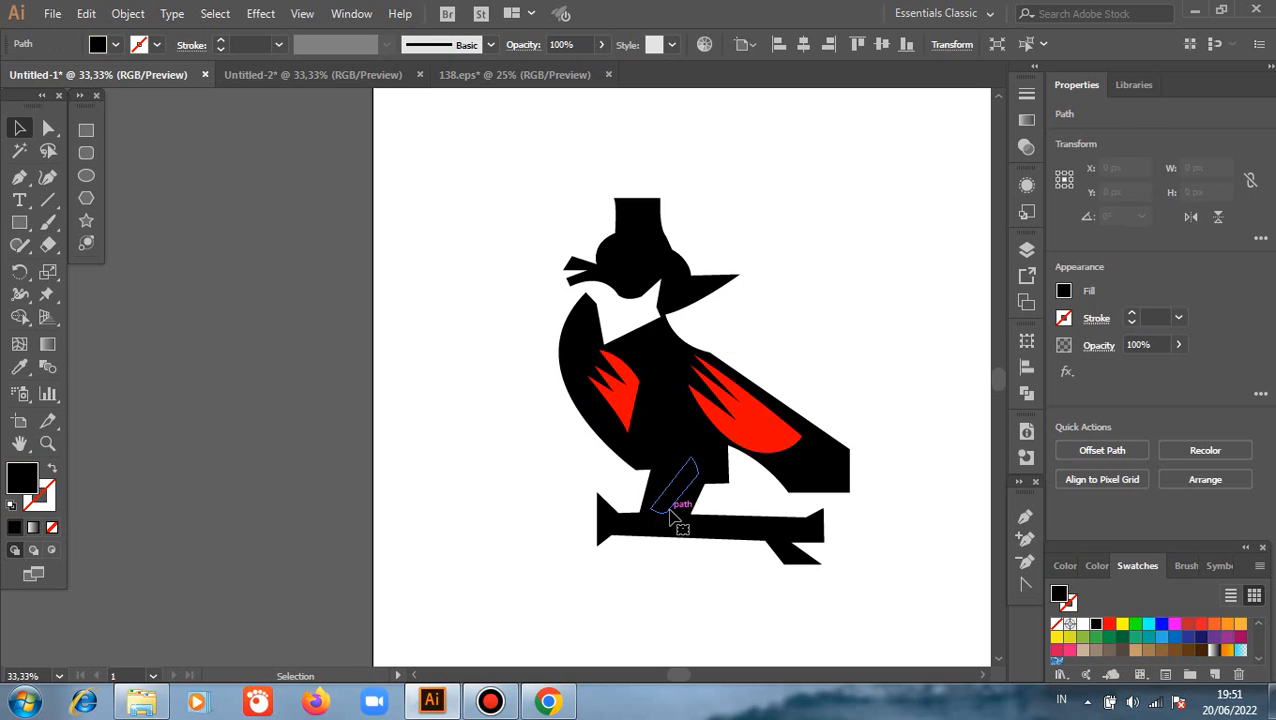
key(i)
click(764, 425)
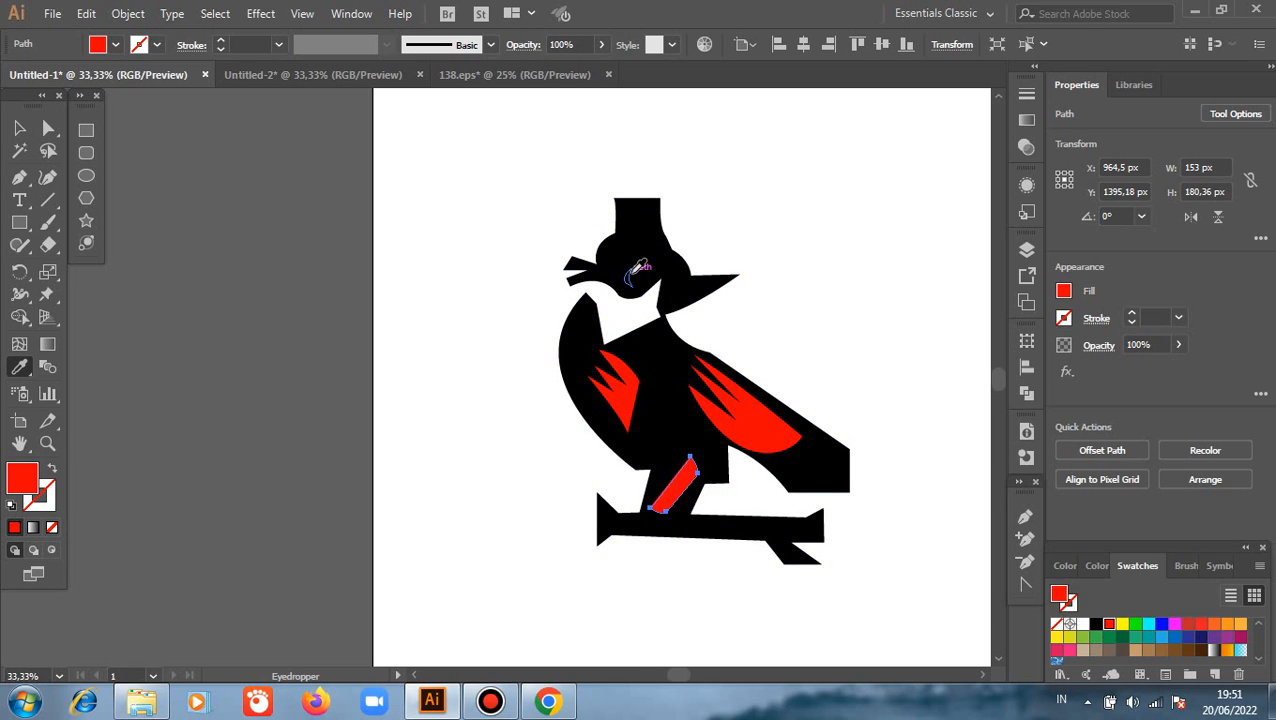
Fill the black band around the hat's base with the wing's red using the Eyedropper
key(v)
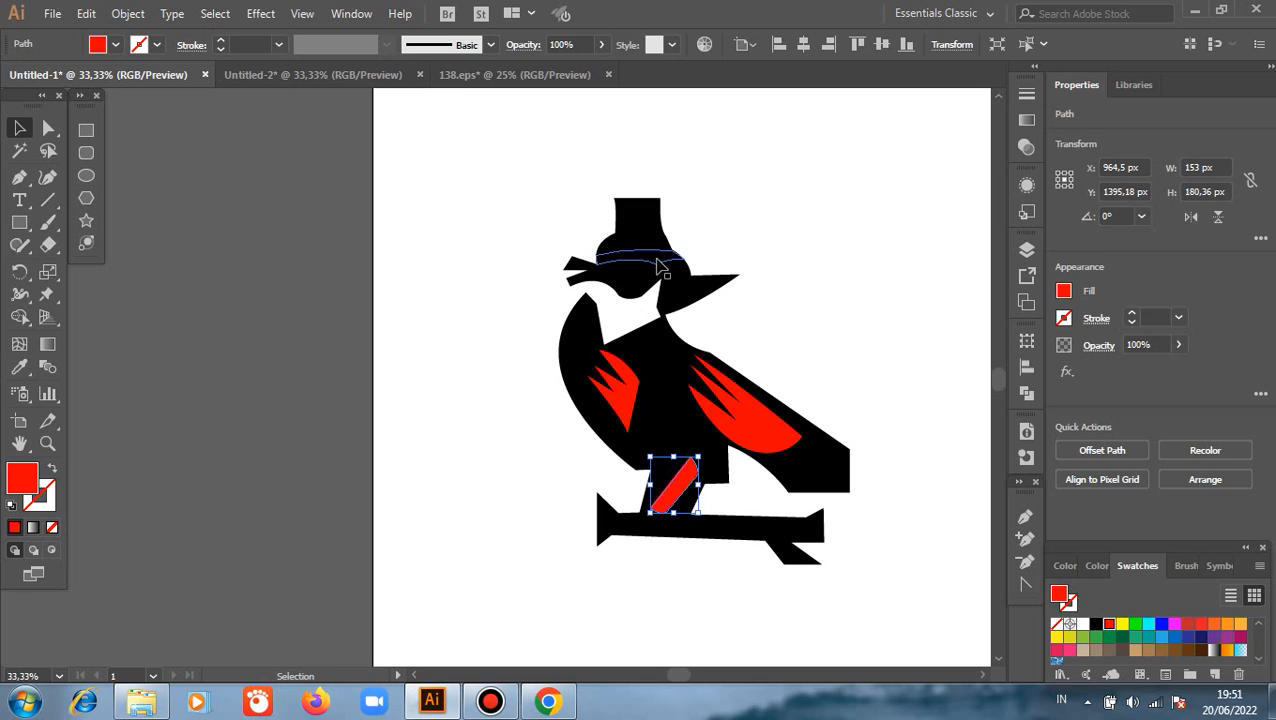
click(658, 262)
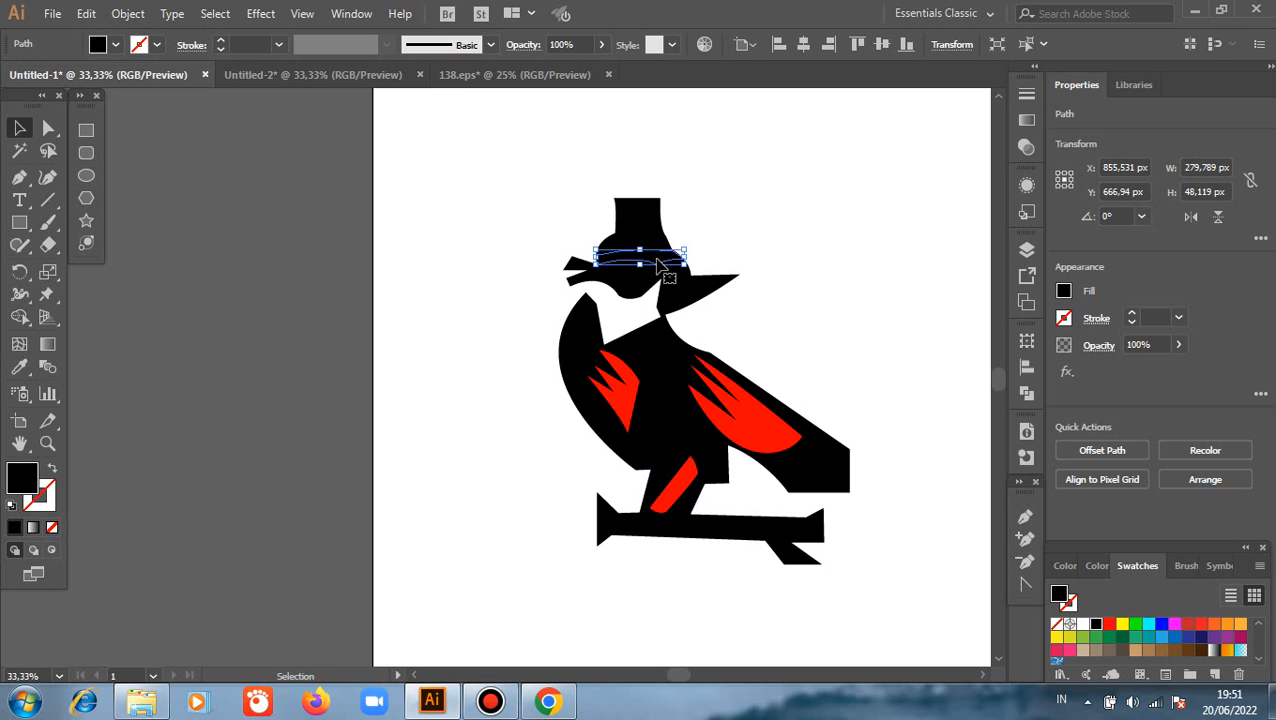
key(i)
click(748, 410)
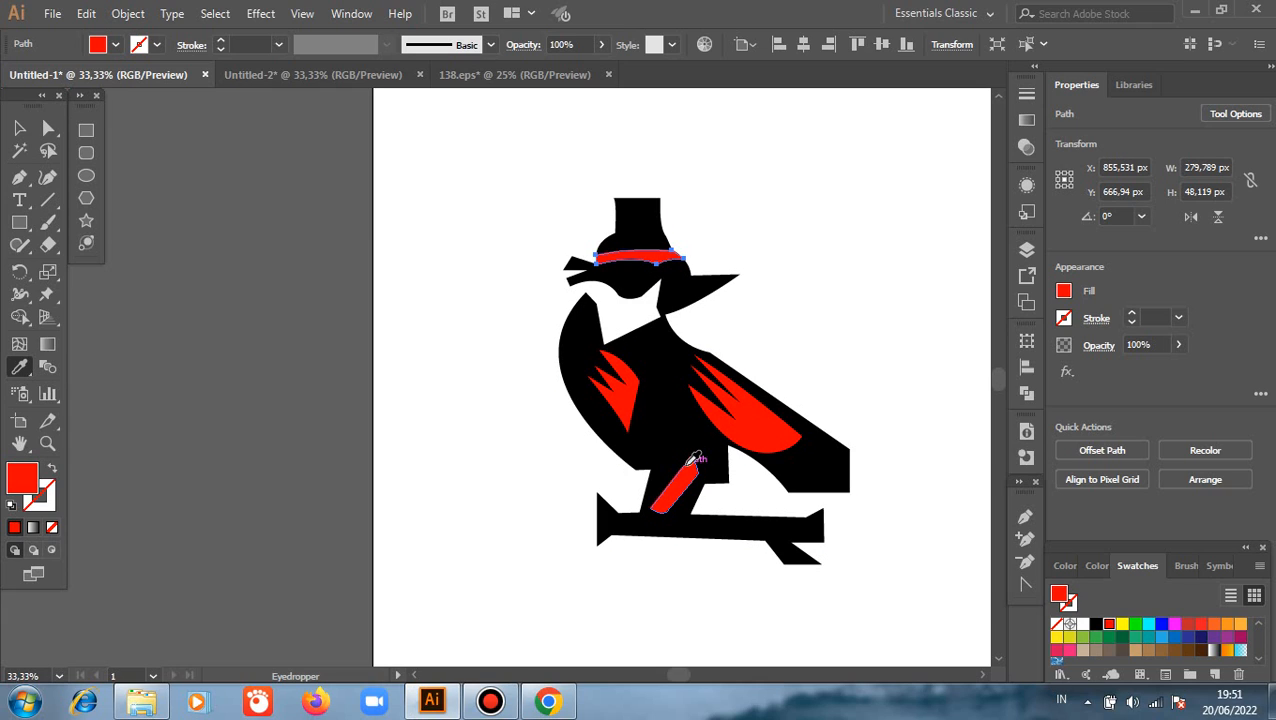
key(v)
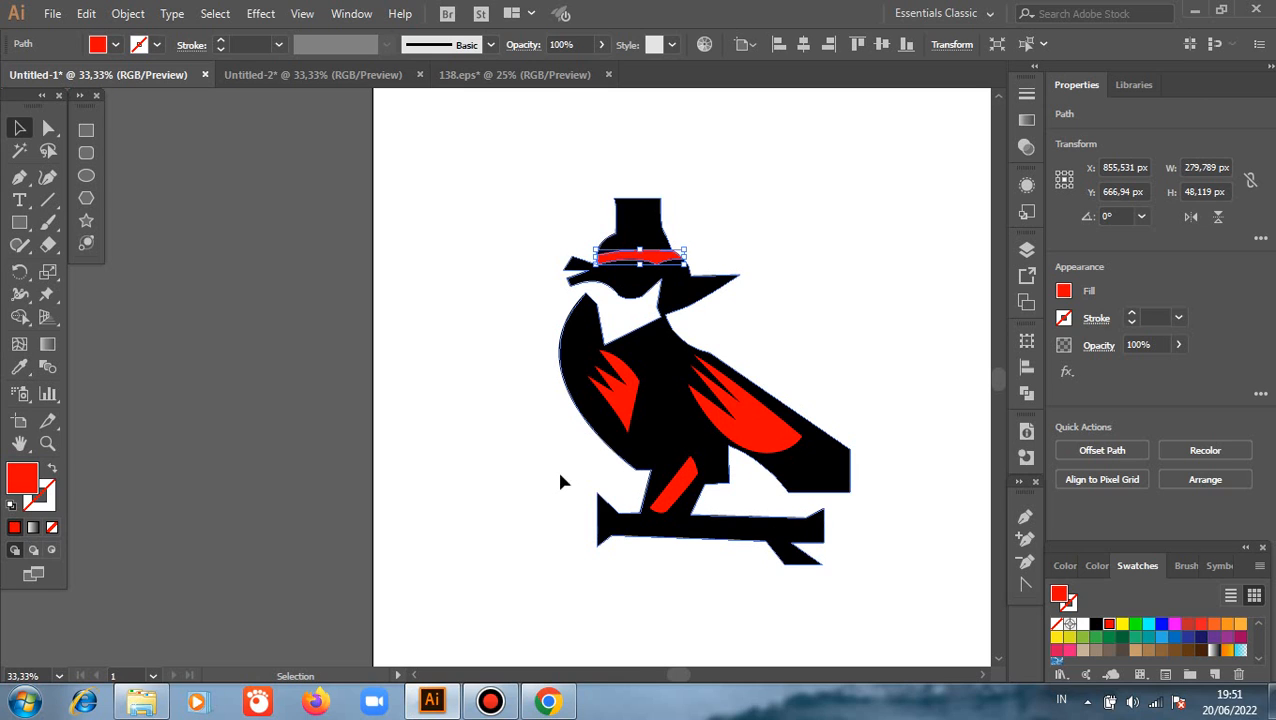
click(528, 456)
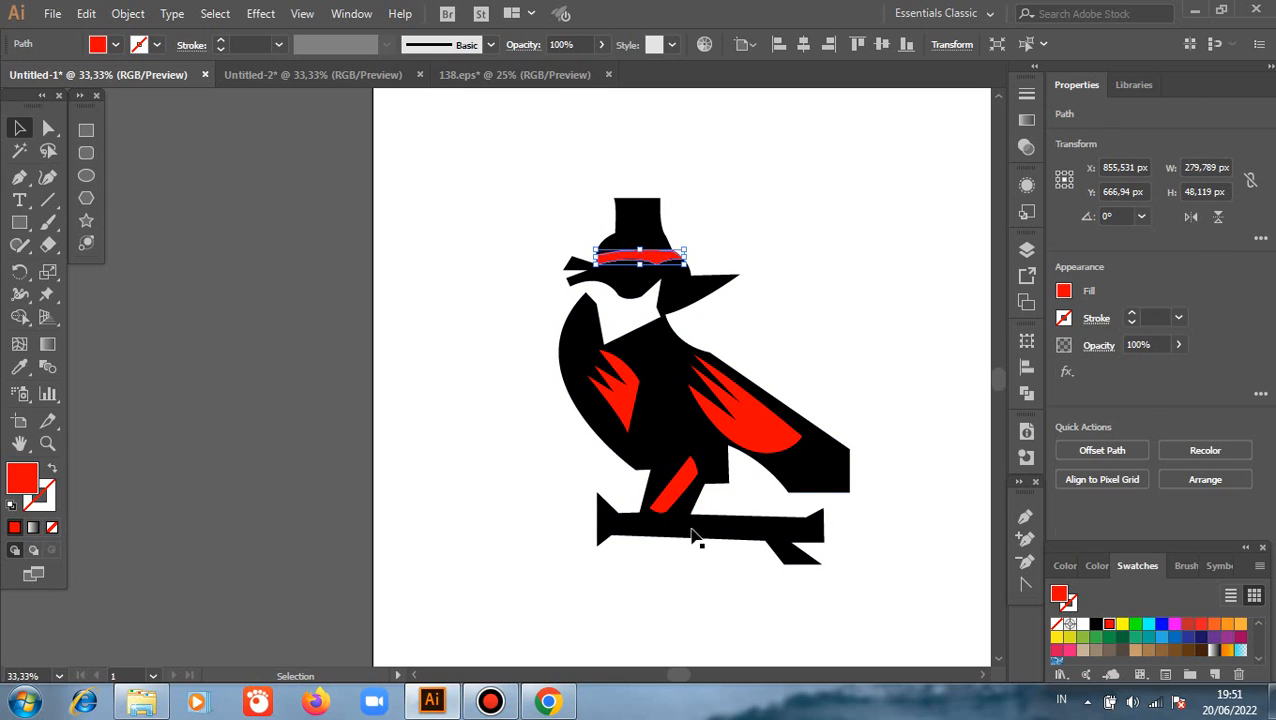
Fill the two outer triangles on the bird's tail with white using the Eyedropper
click(808, 468)
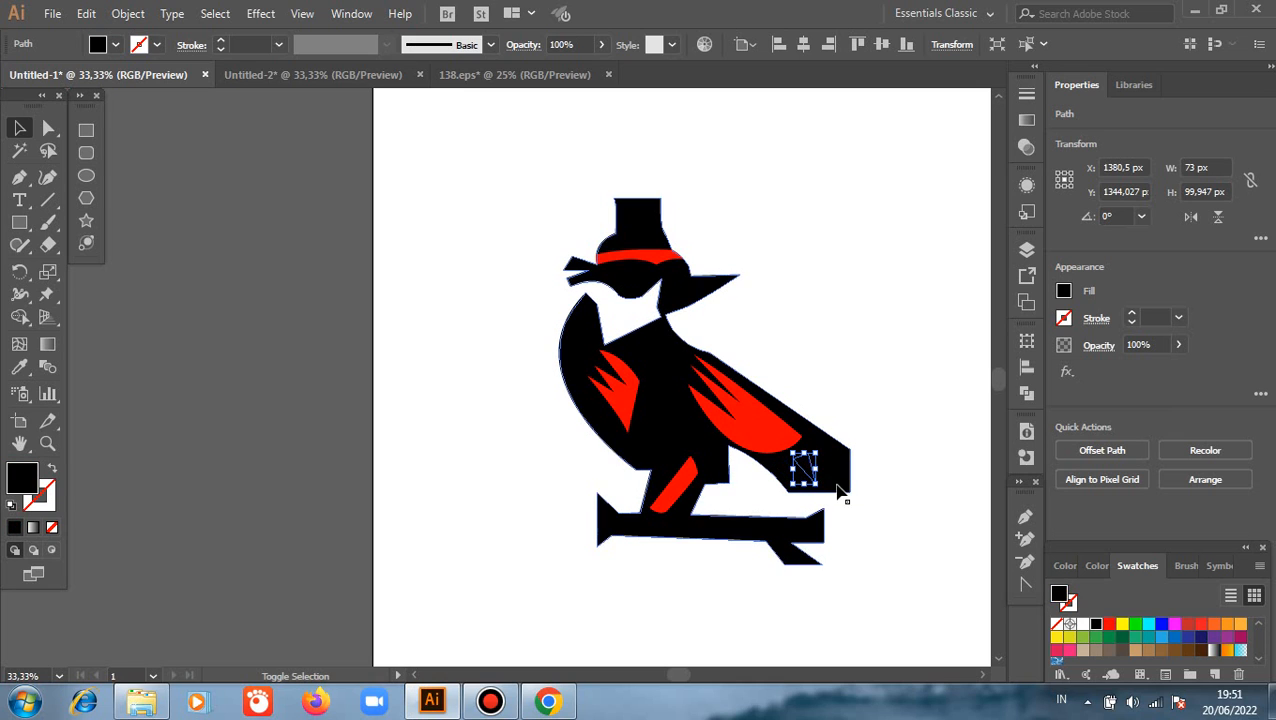
shift+click(786, 474)
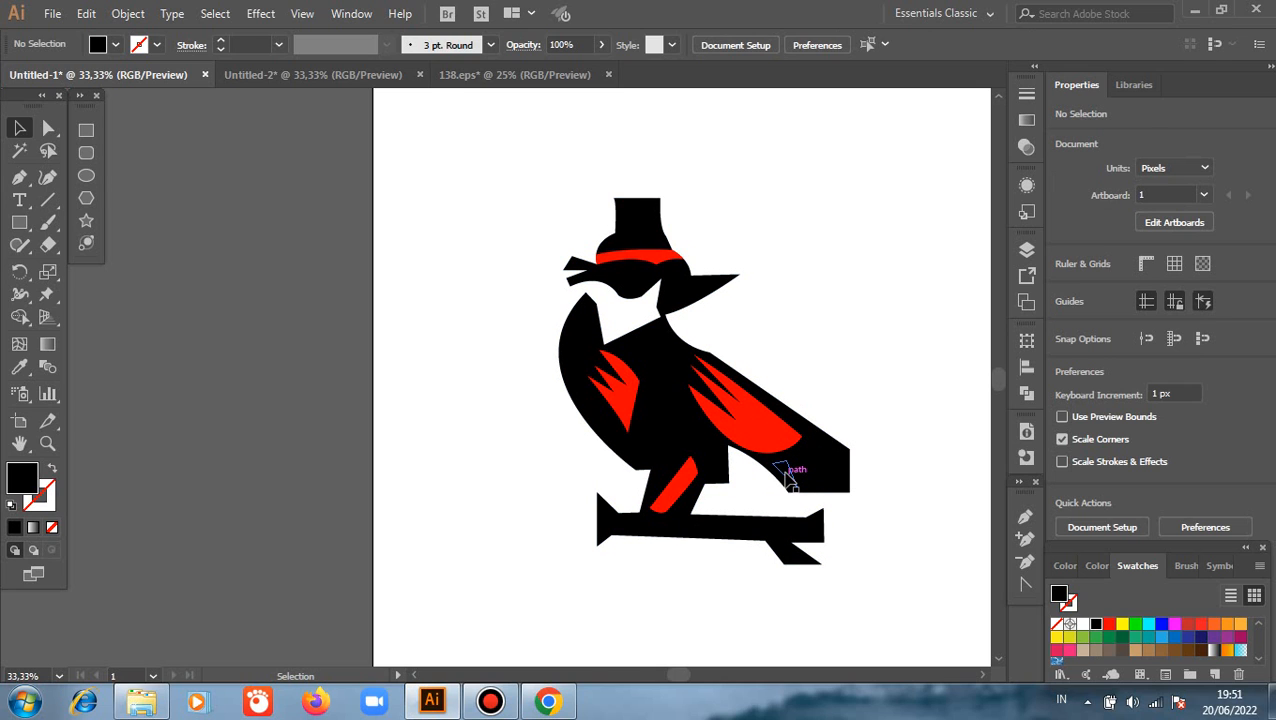
click(786, 474)
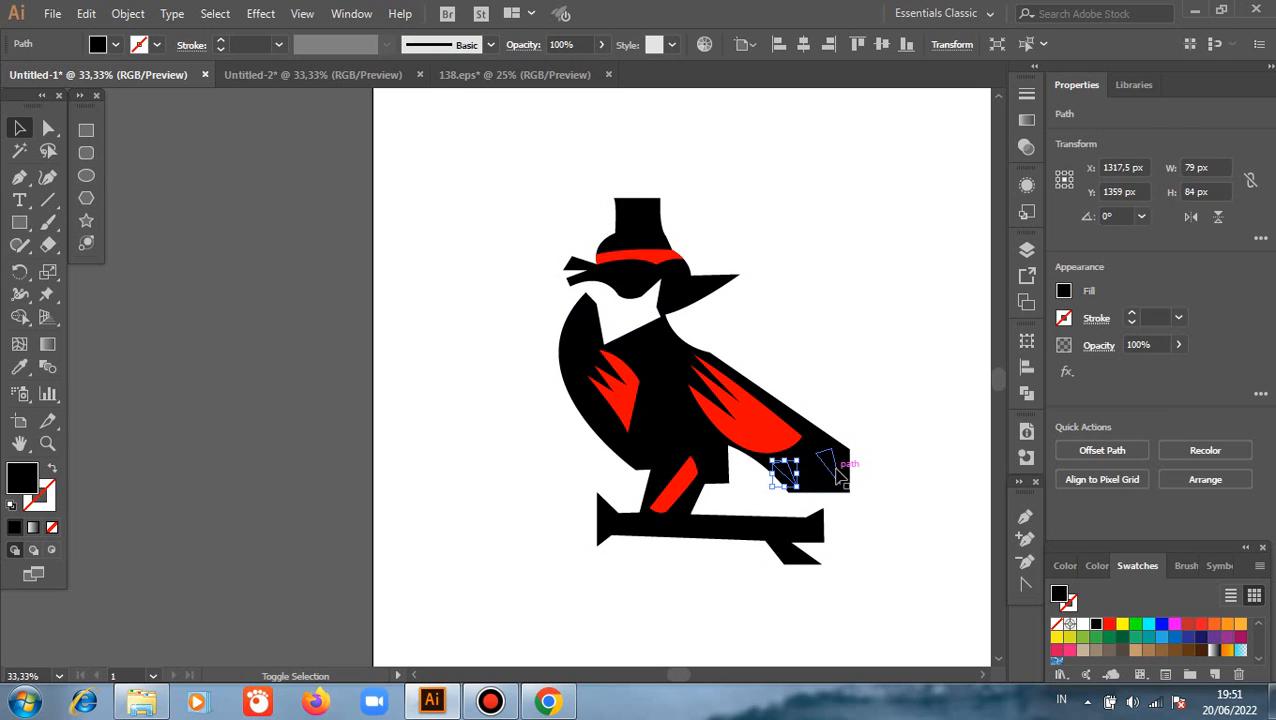
shift+click(836, 470)
key(i)
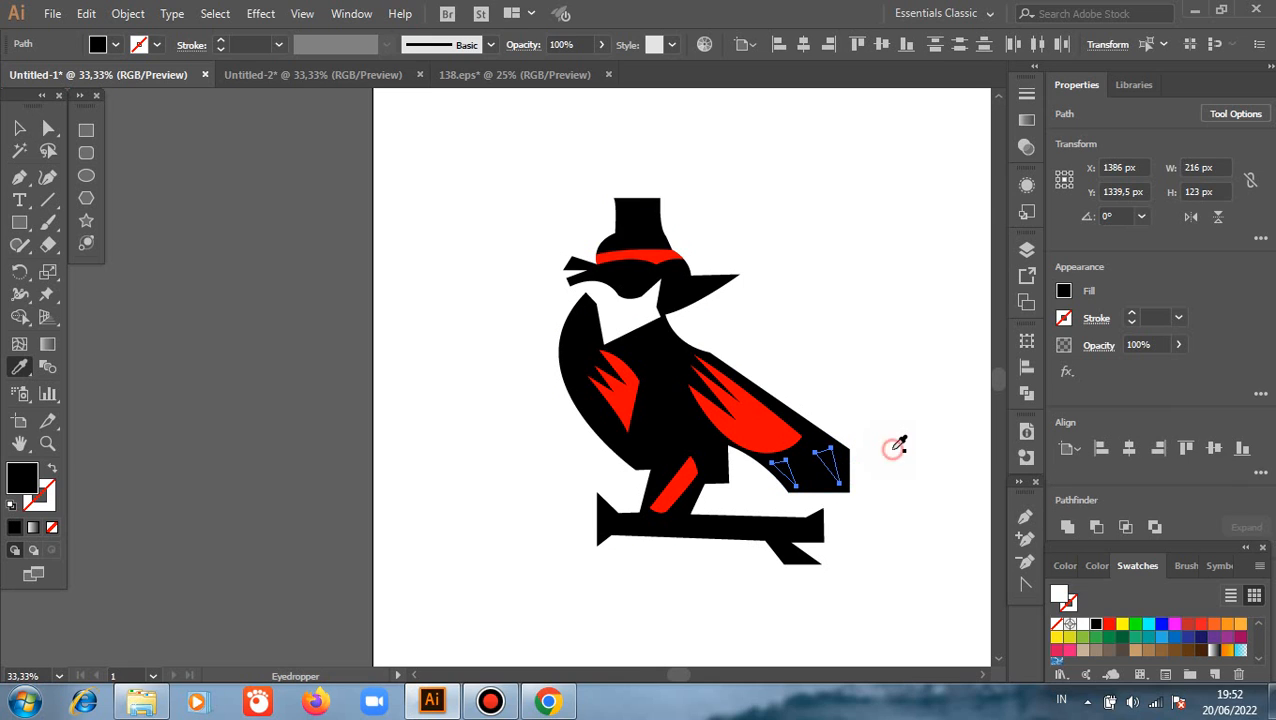
click(897, 449)
key(v)
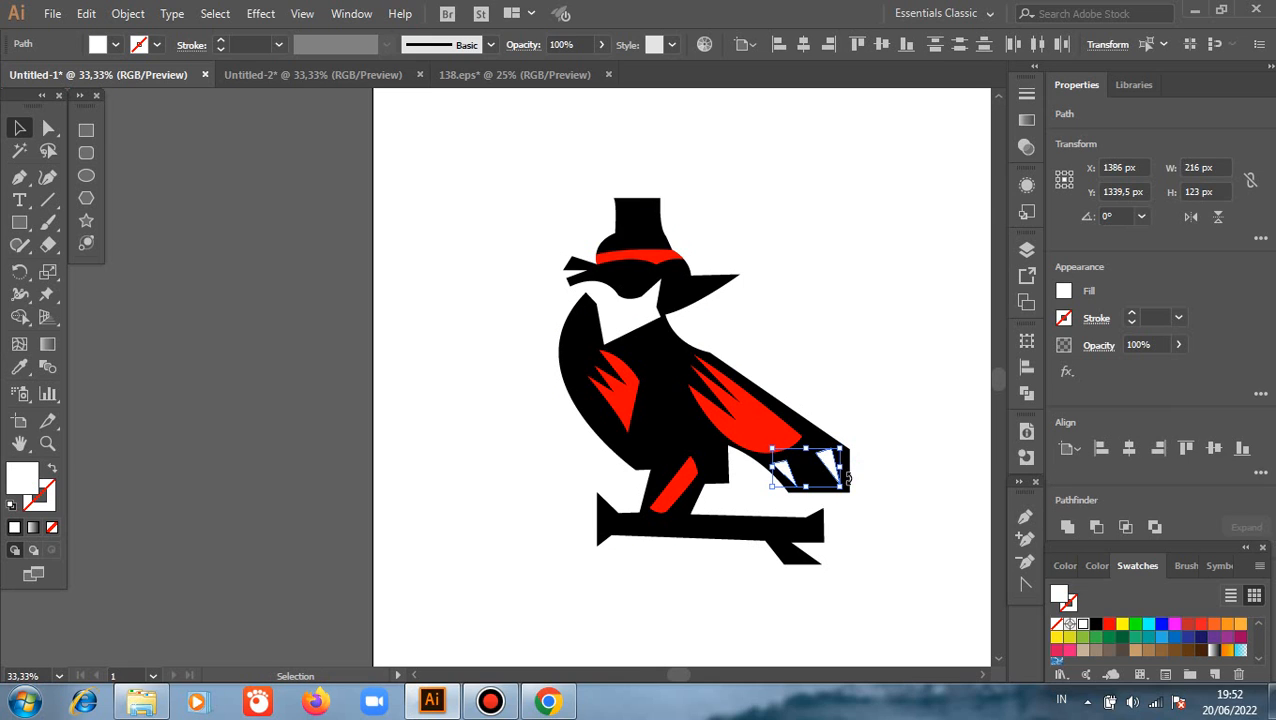
Fill the middle tail triangle with the wing's red using the Eyedropper
click(818, 476)
click(808, 472)
key(i)
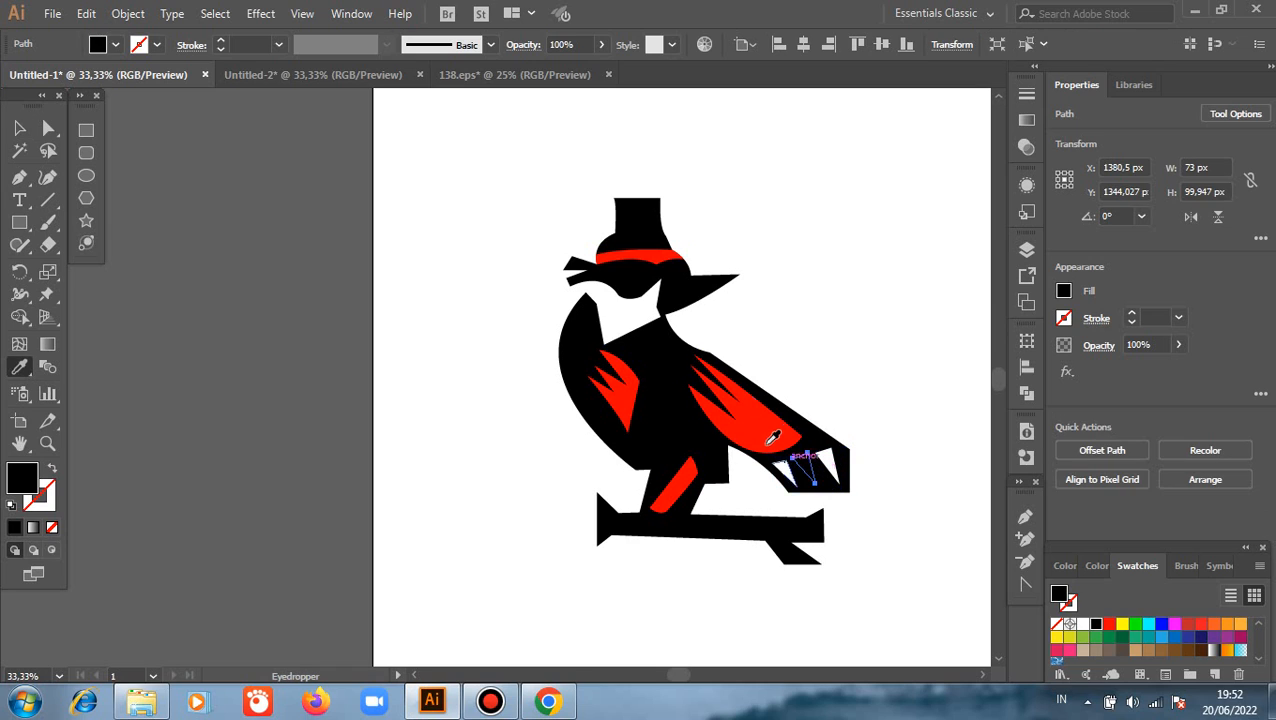
click(710, 407)
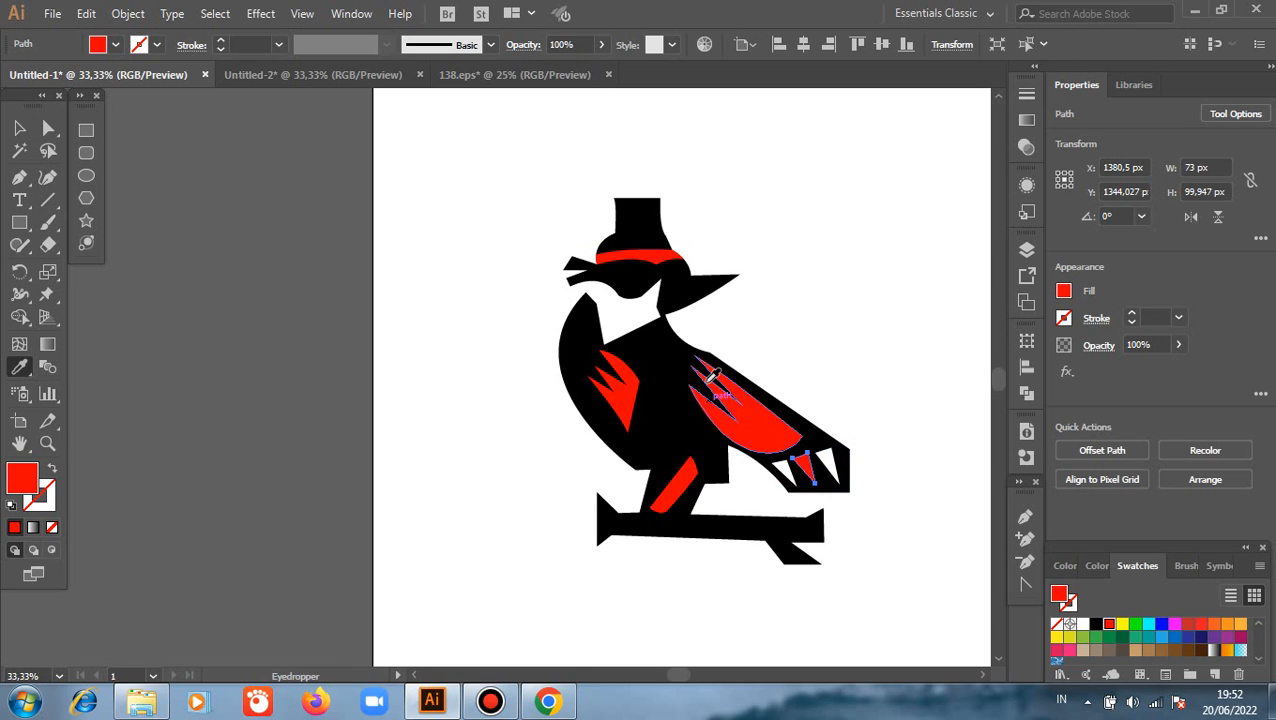
key(v)
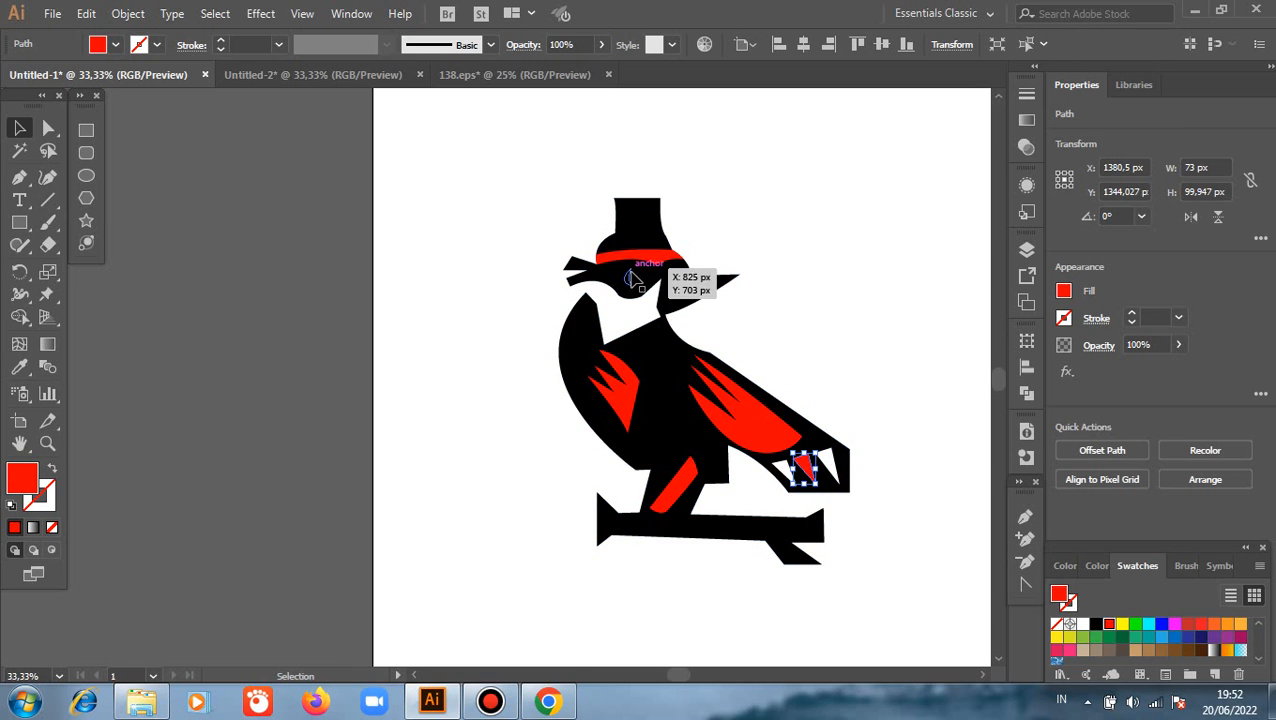
Fill both eye shapes on the mask with white using the Eyedropper
click(628, 277)
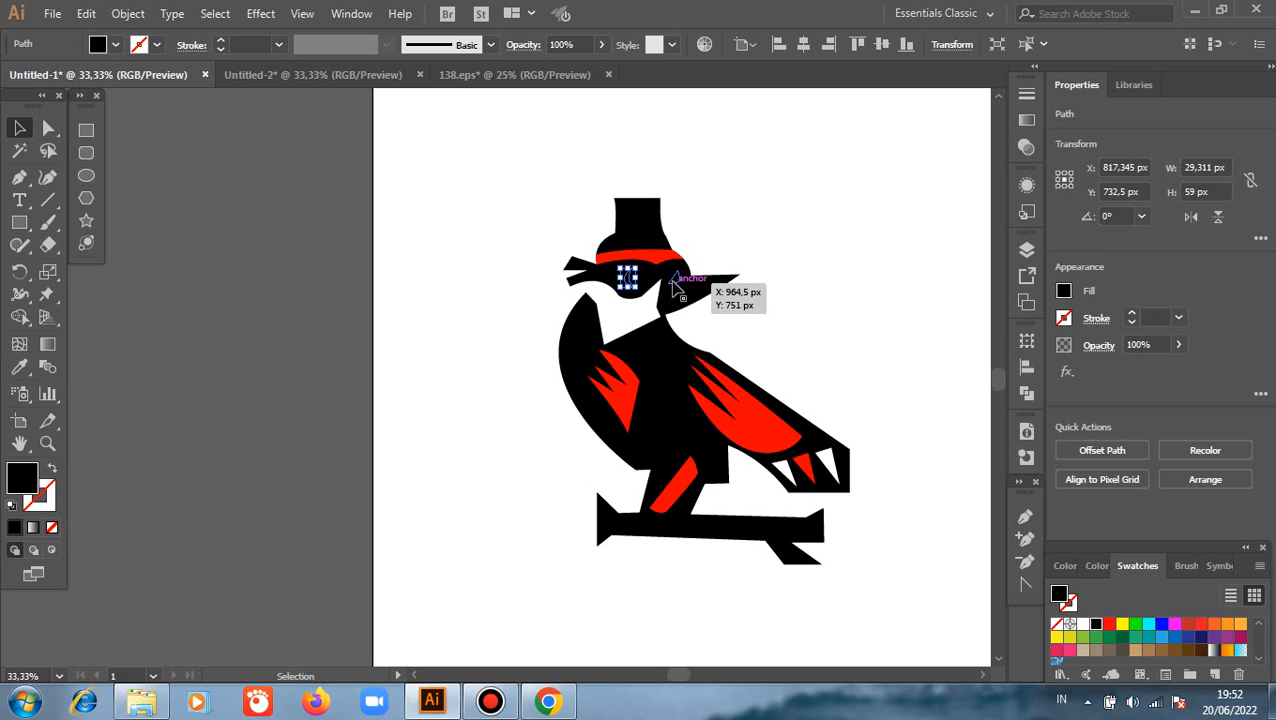
shift+click(675, 284)
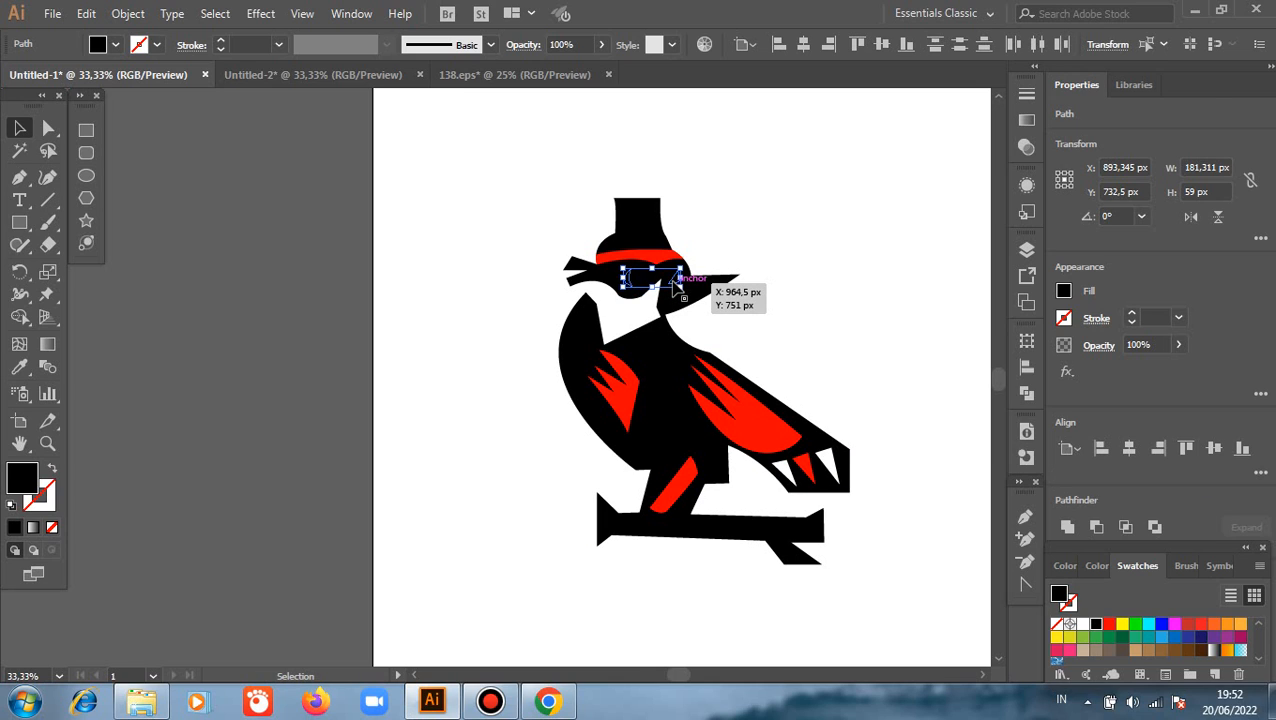
key(i)
click(634, 312)
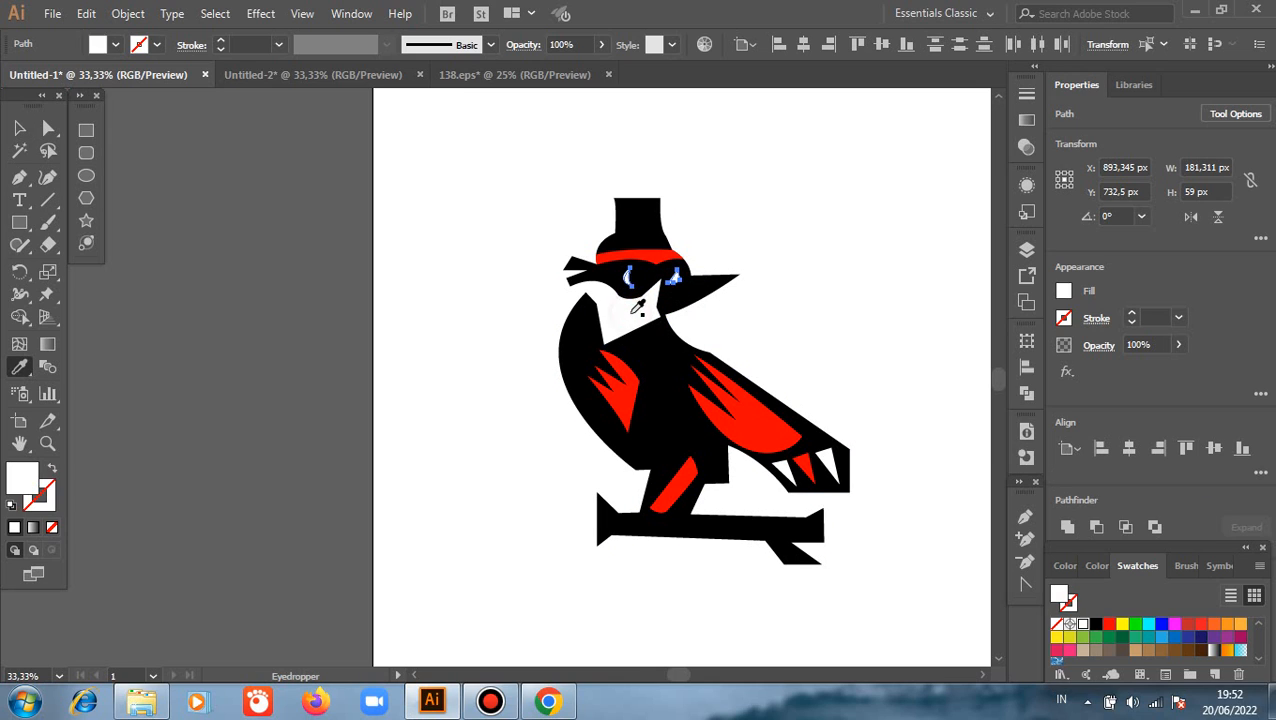
click(19, 128)
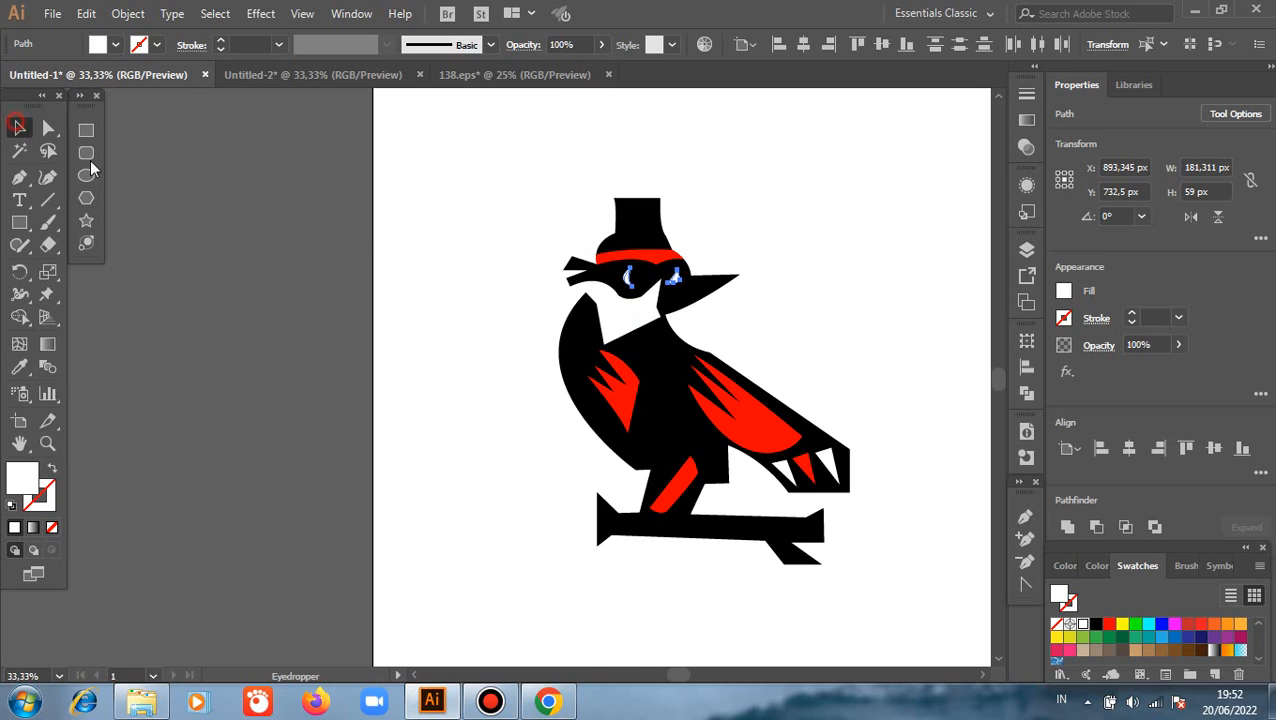
click(497, 330)
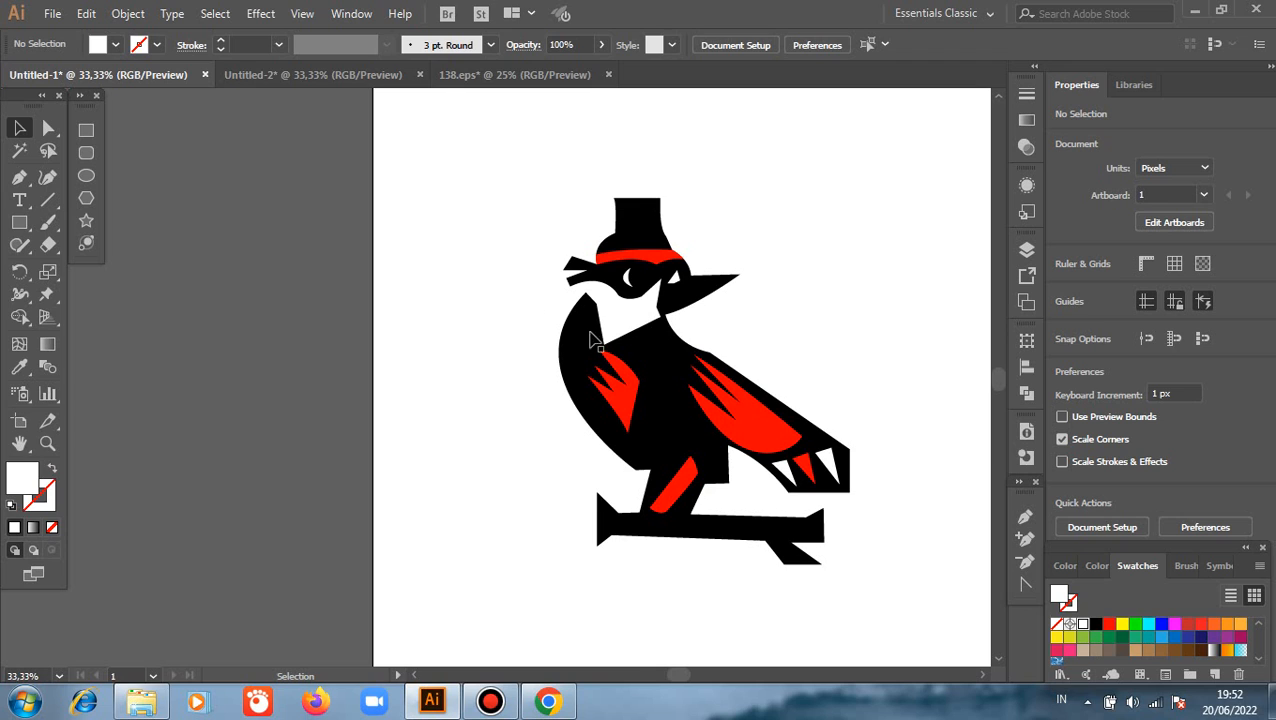
Round the body outline's corner where the neck meets the large wing, with a radius of about 796 px
click(47, 128)
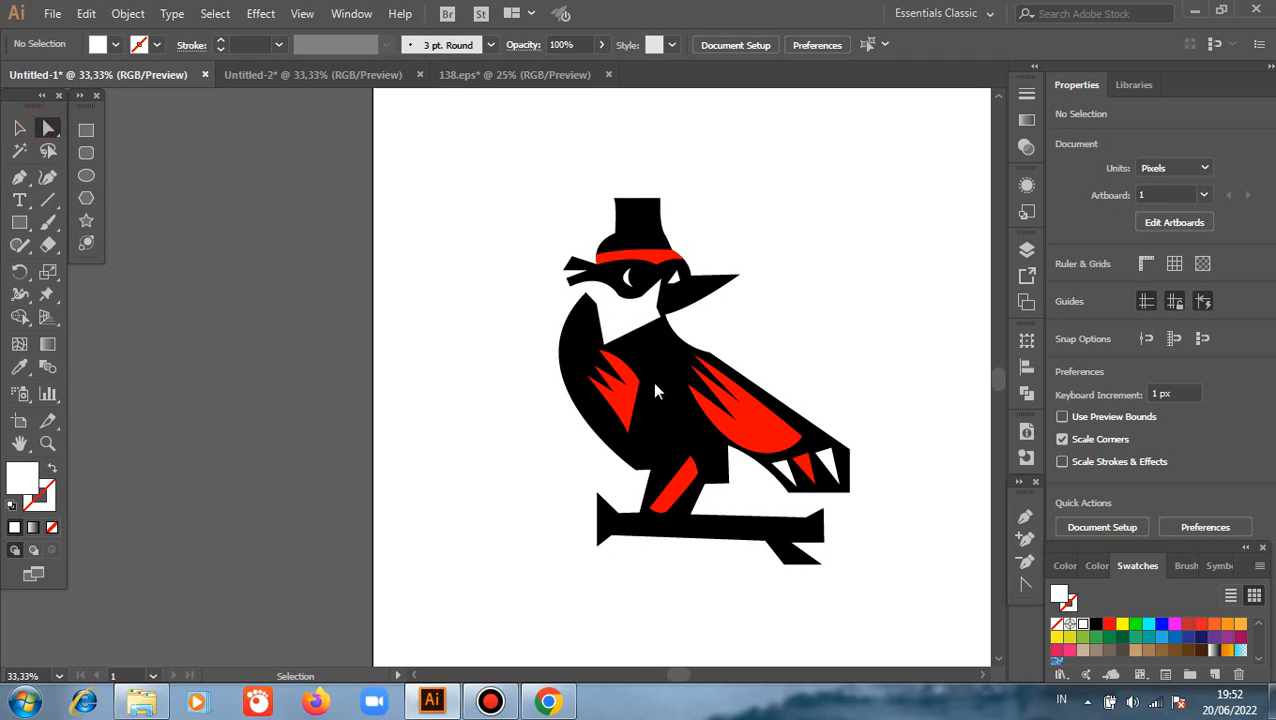
click(709, 352)
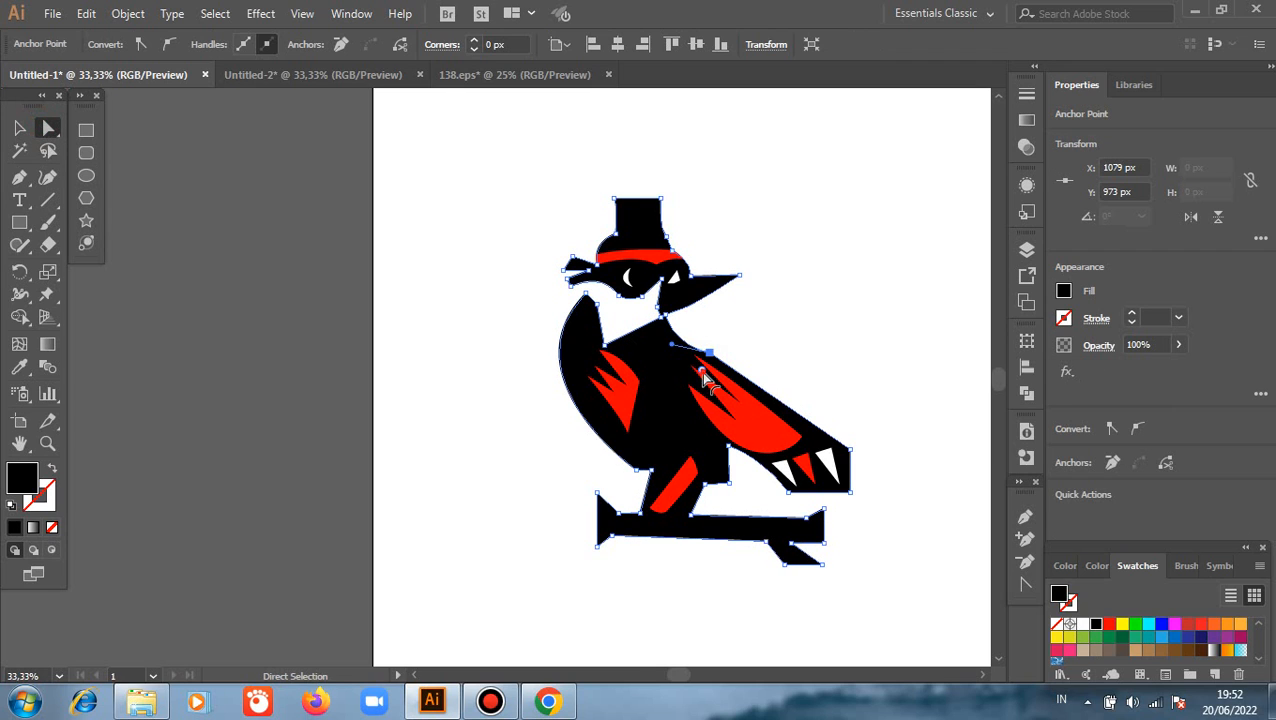
click(313, 361)
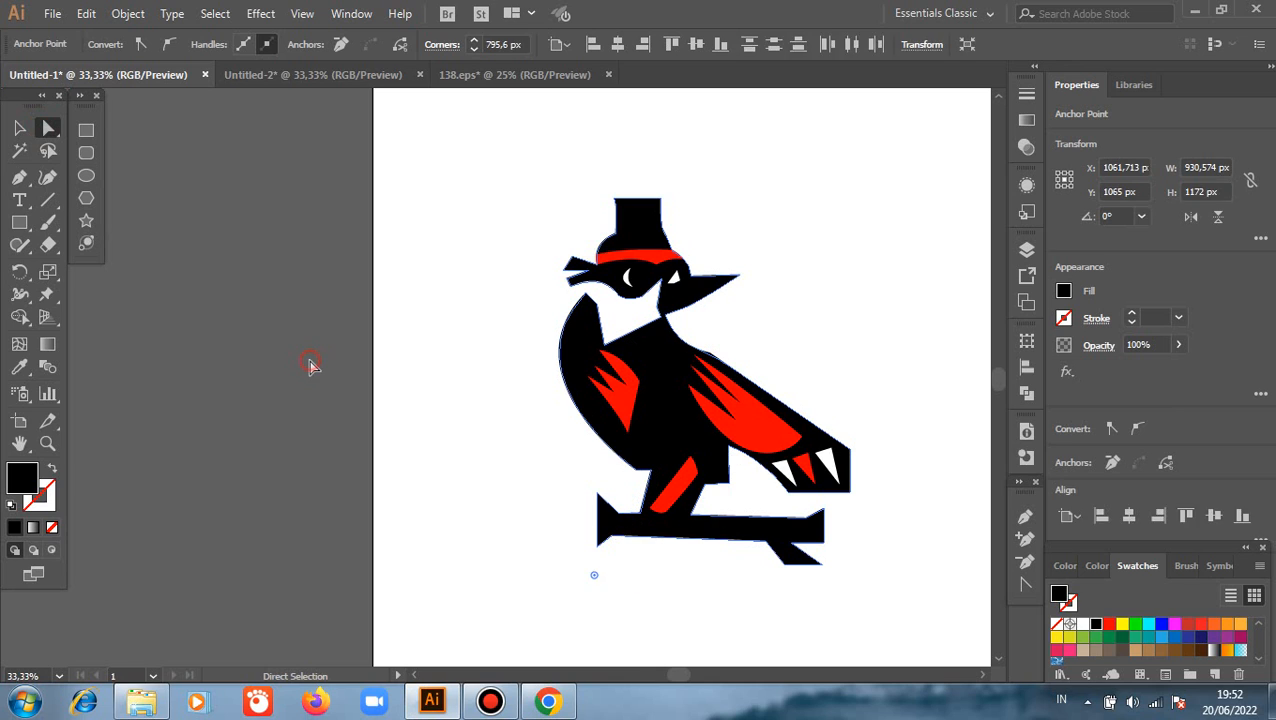
Draw a circle about 84 px in diameter on the hat's crown and fill it with the wing's red
click(86, 175)
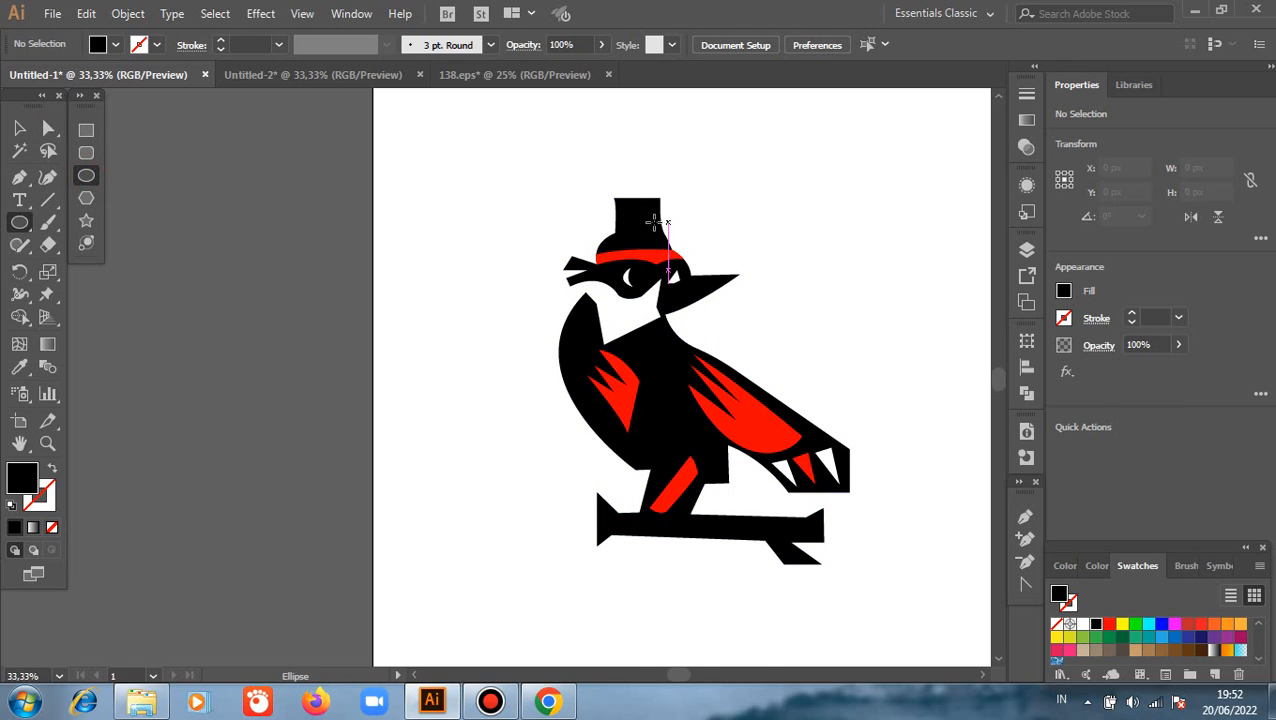
drag(636, 221, 648, 234)
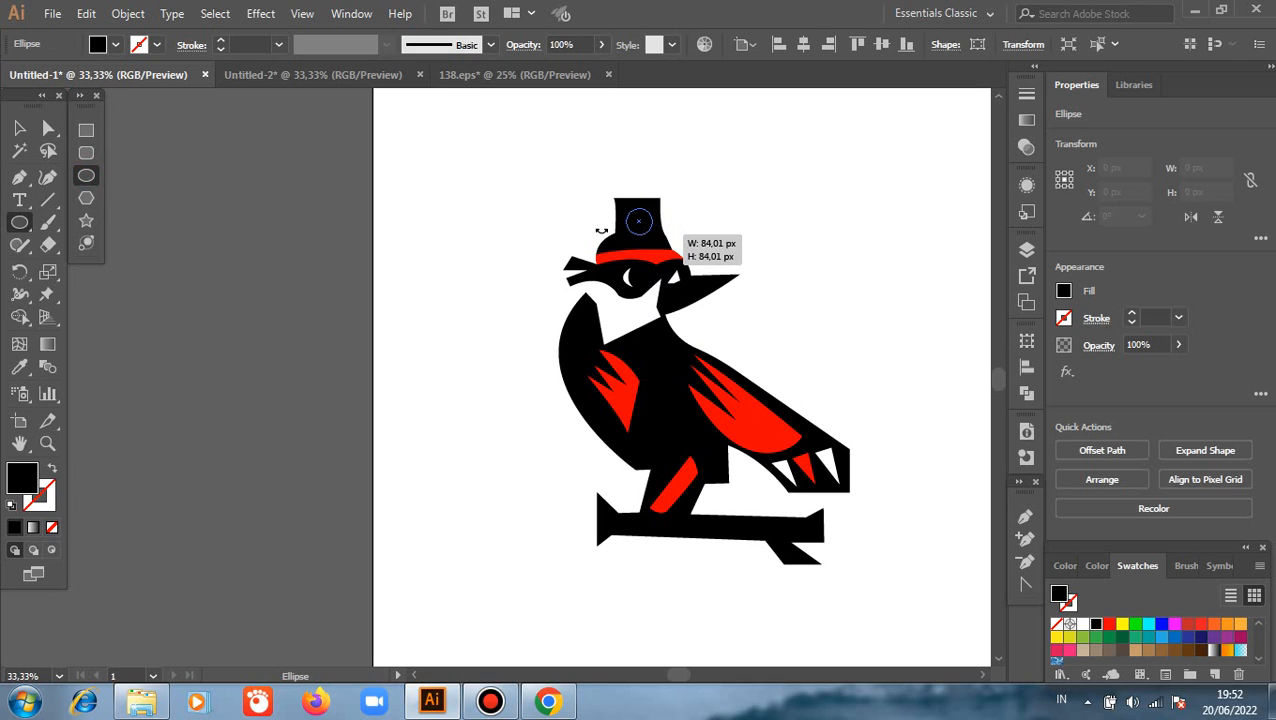
click(19, 128)
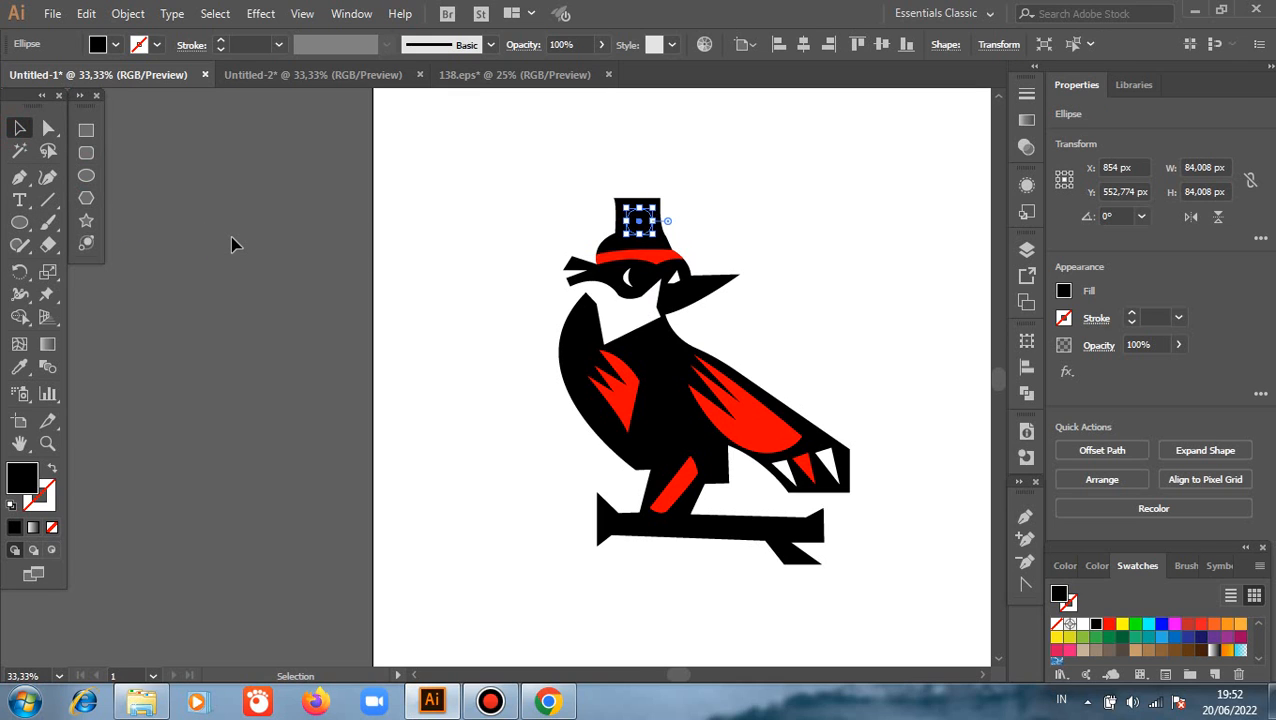
key(i)
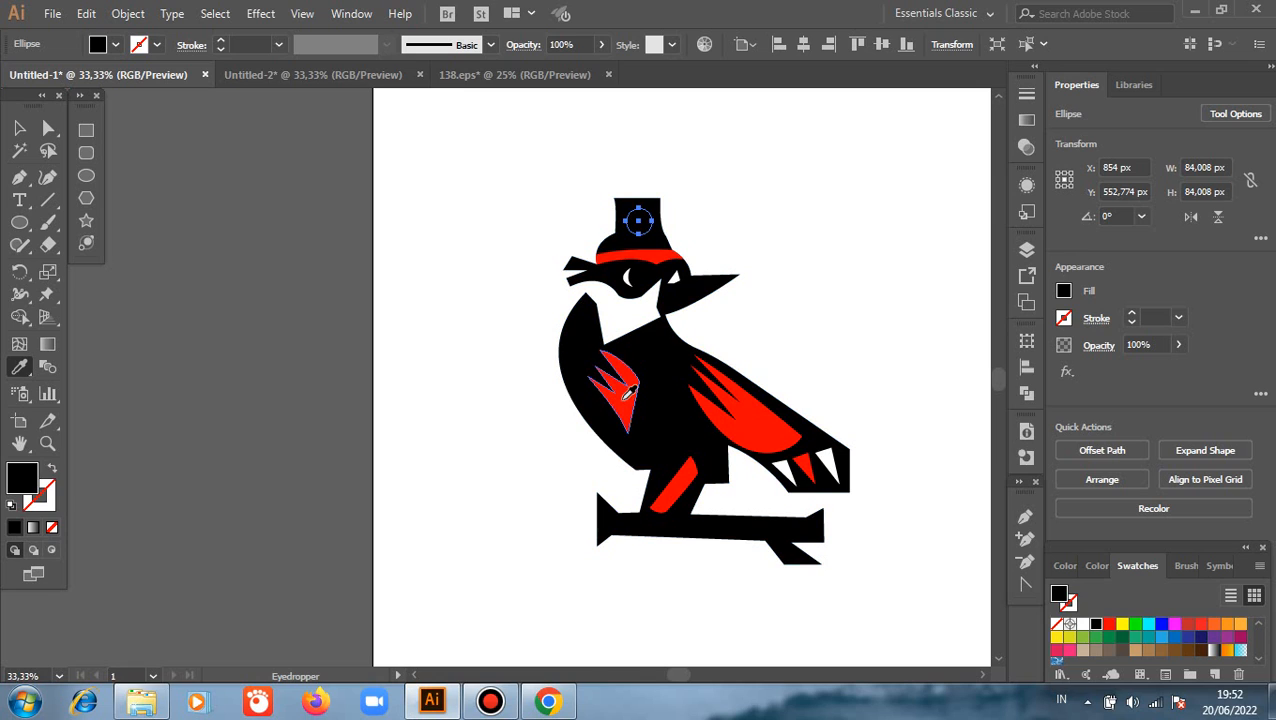
click(628, 393)
click(19, 128)
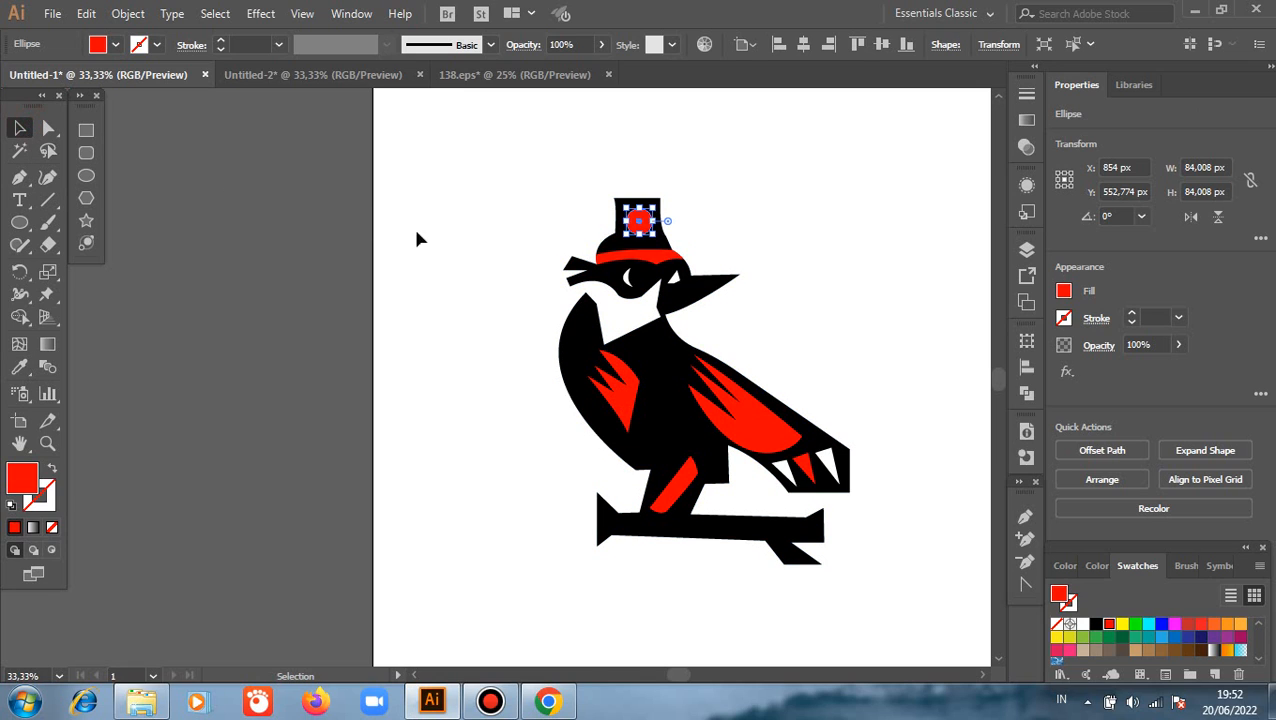
click(455, 253)
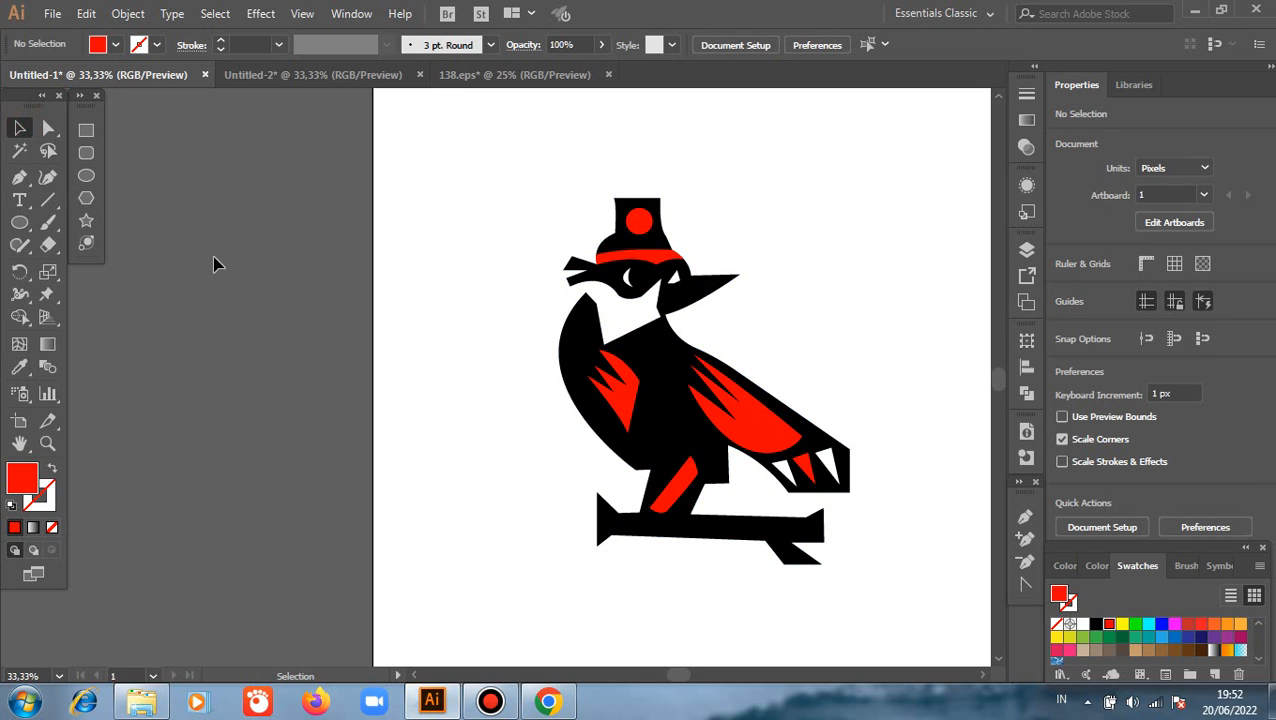
Lengthen and steepen the curve handle of the hat crown's upper-left anchor to smooth the crown's left edge
click(48, 128)
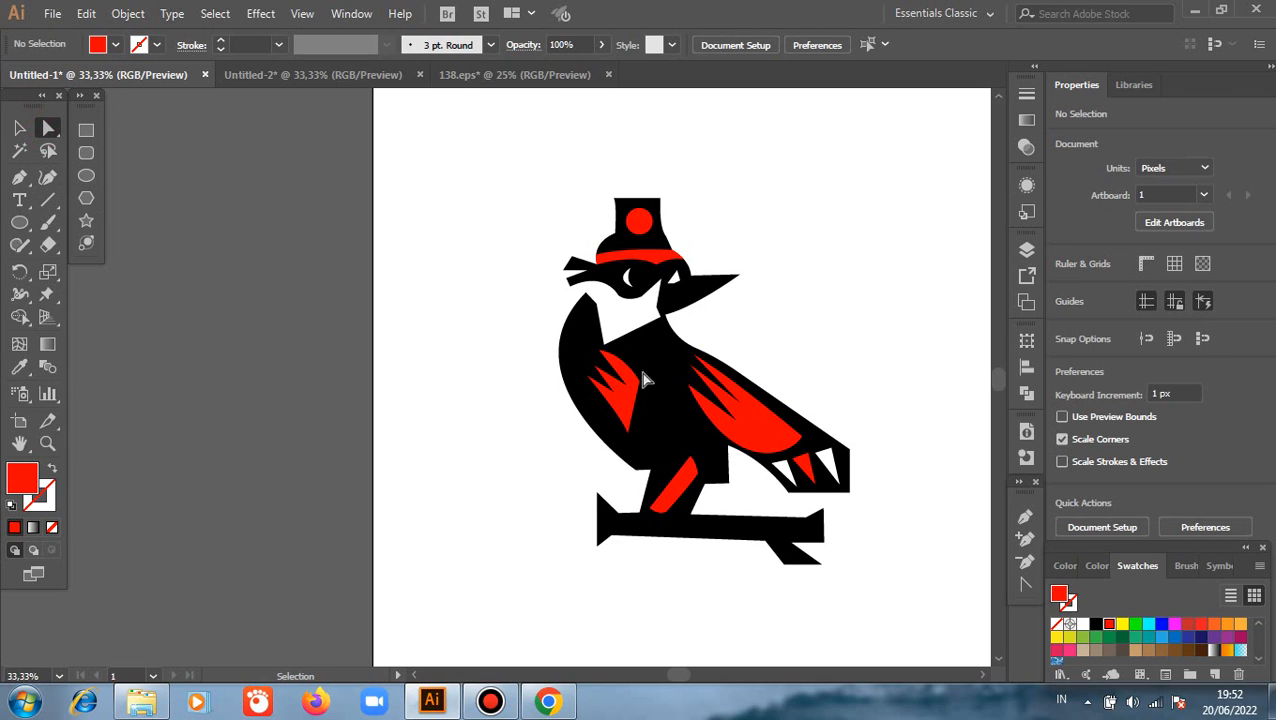
scroll(678, 208, up, 5)
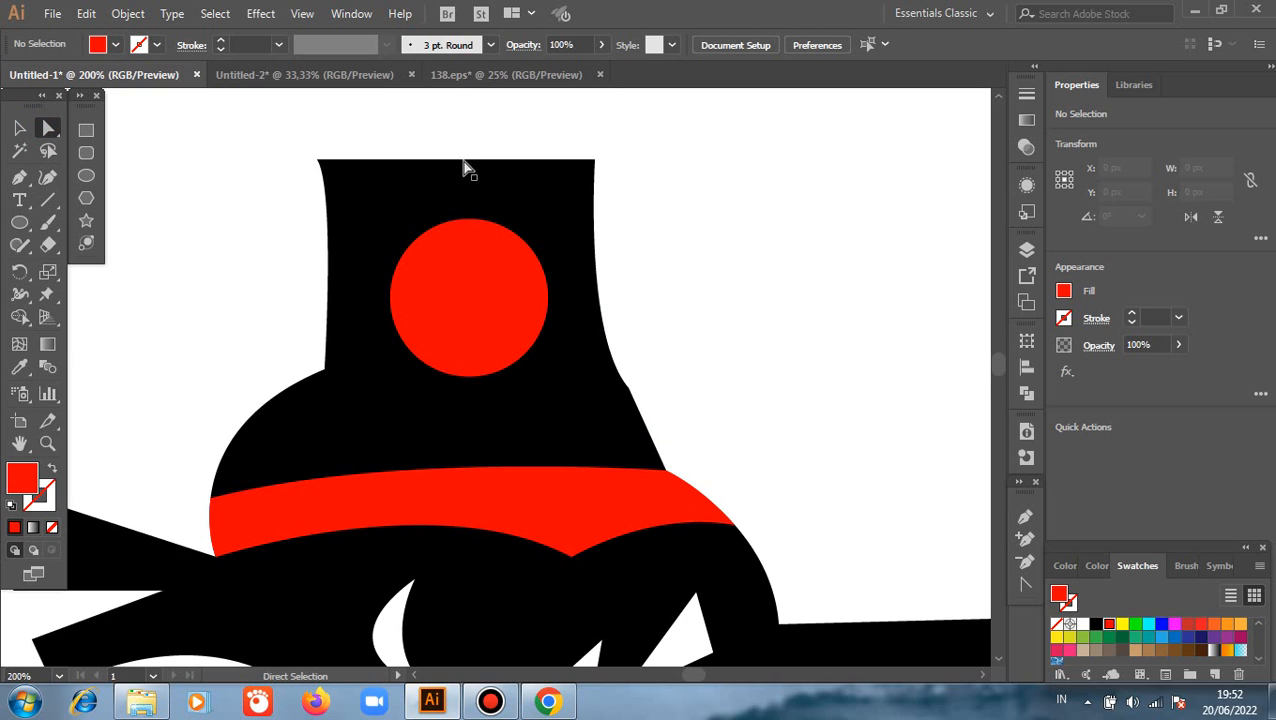
click(315, 161)
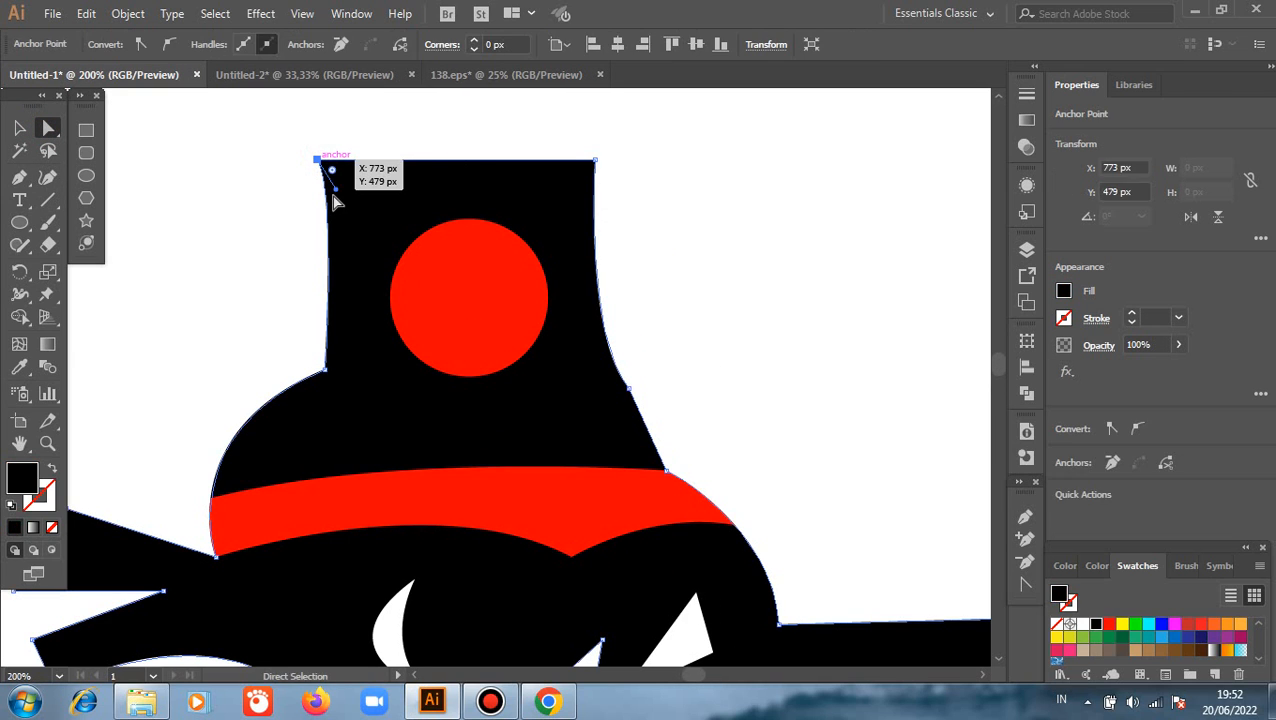
drag(337, 192, 327, 235)
click(259, 237)
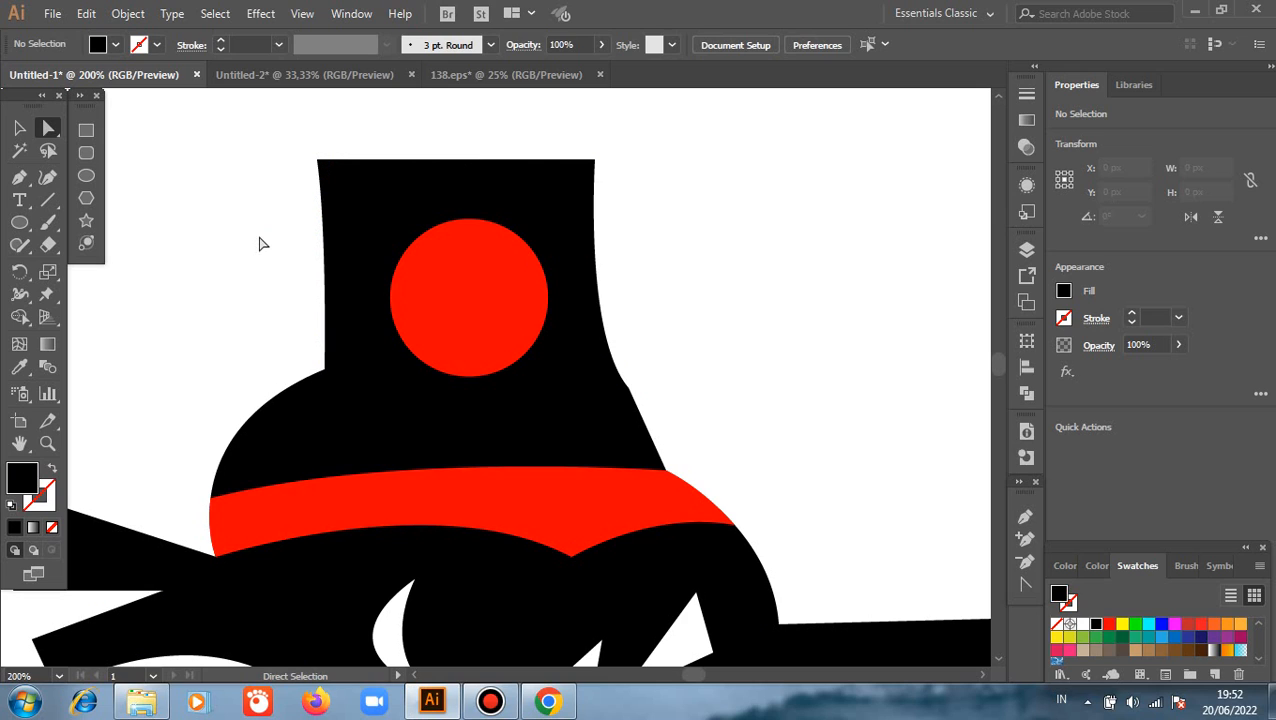
Adjust the curve handle of the anchor low on the crown's right edge so the curve flows into the brim
click(629, 389)
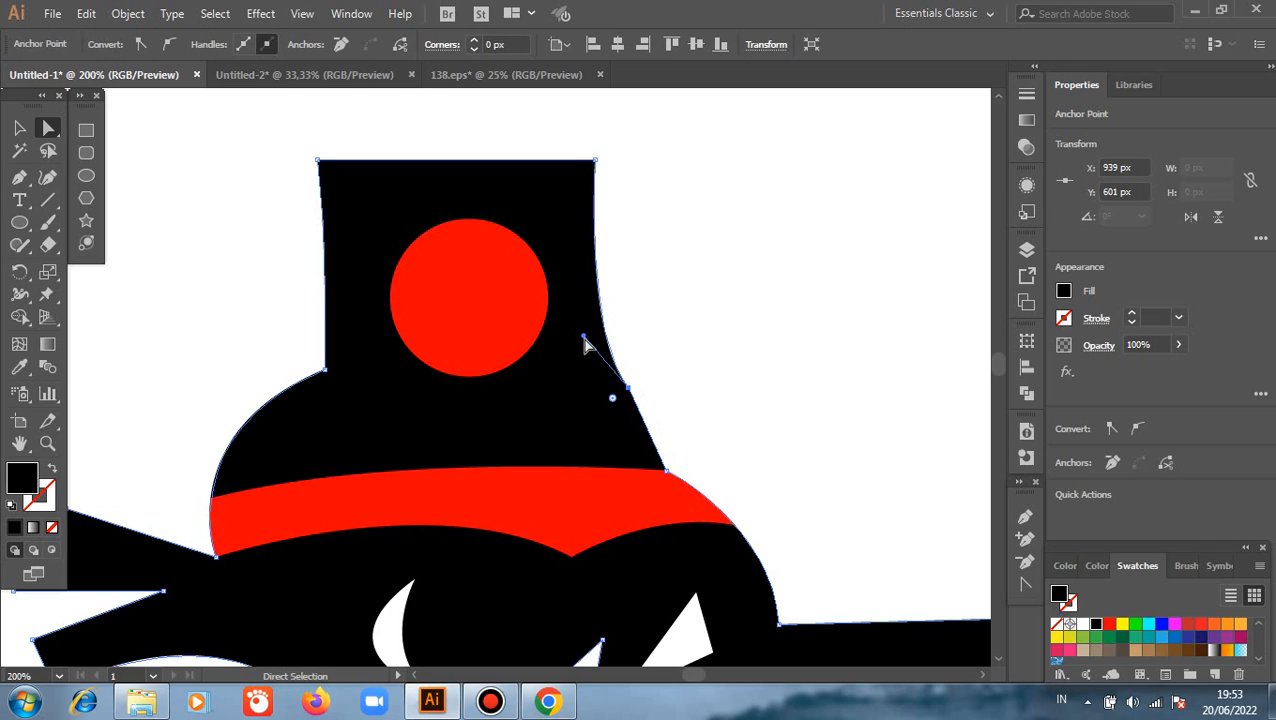
drag(585, 344, 590, 314)
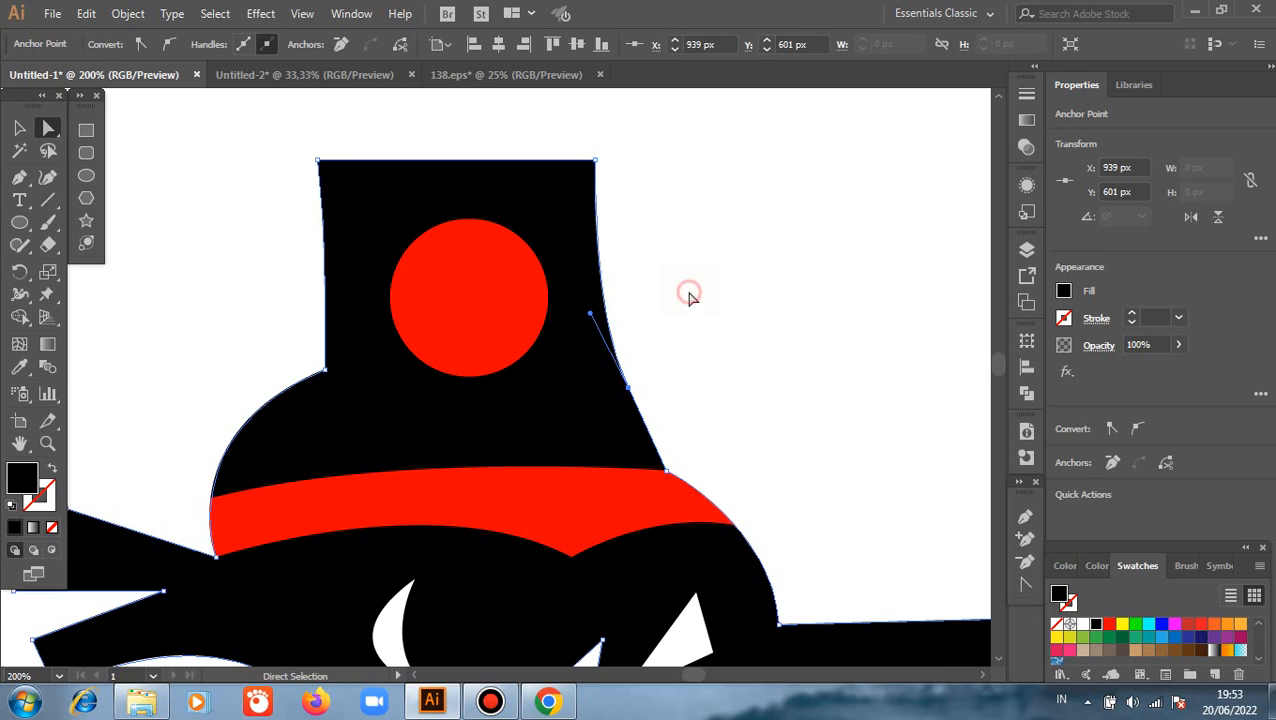
click(688, 295)
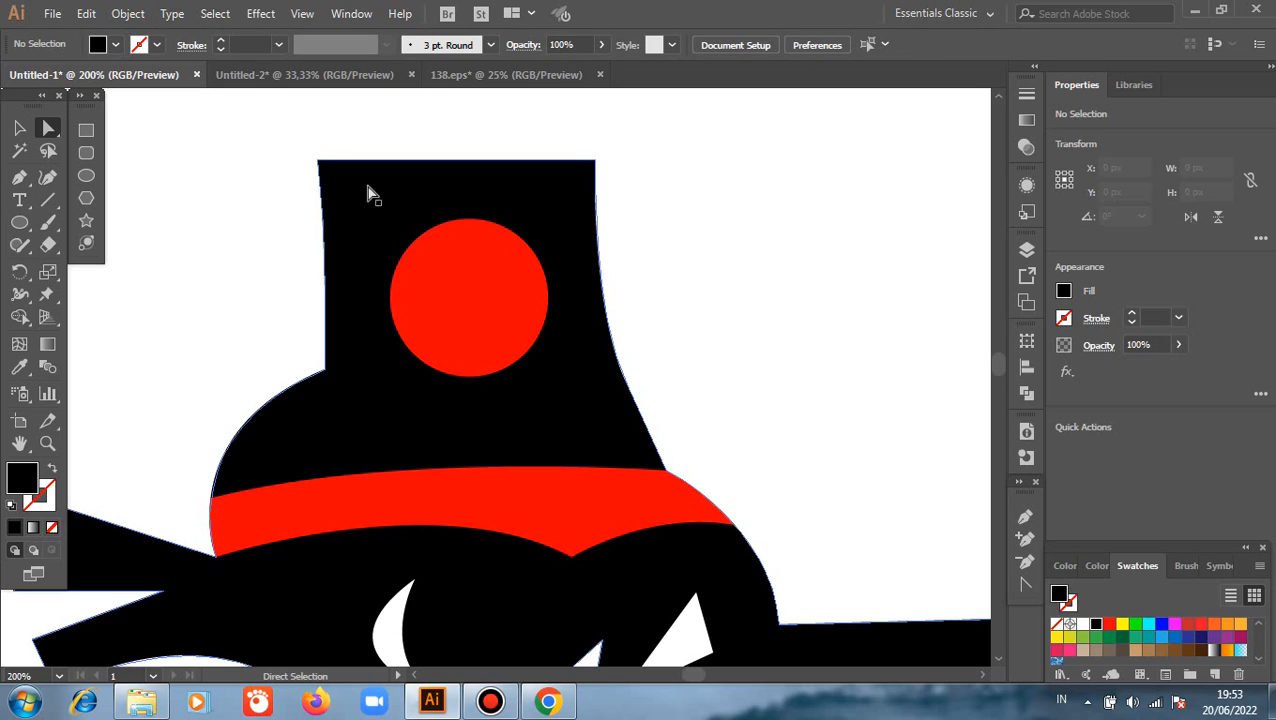
Round the two upper corners of the hat's crown slightly
click(320, 162)
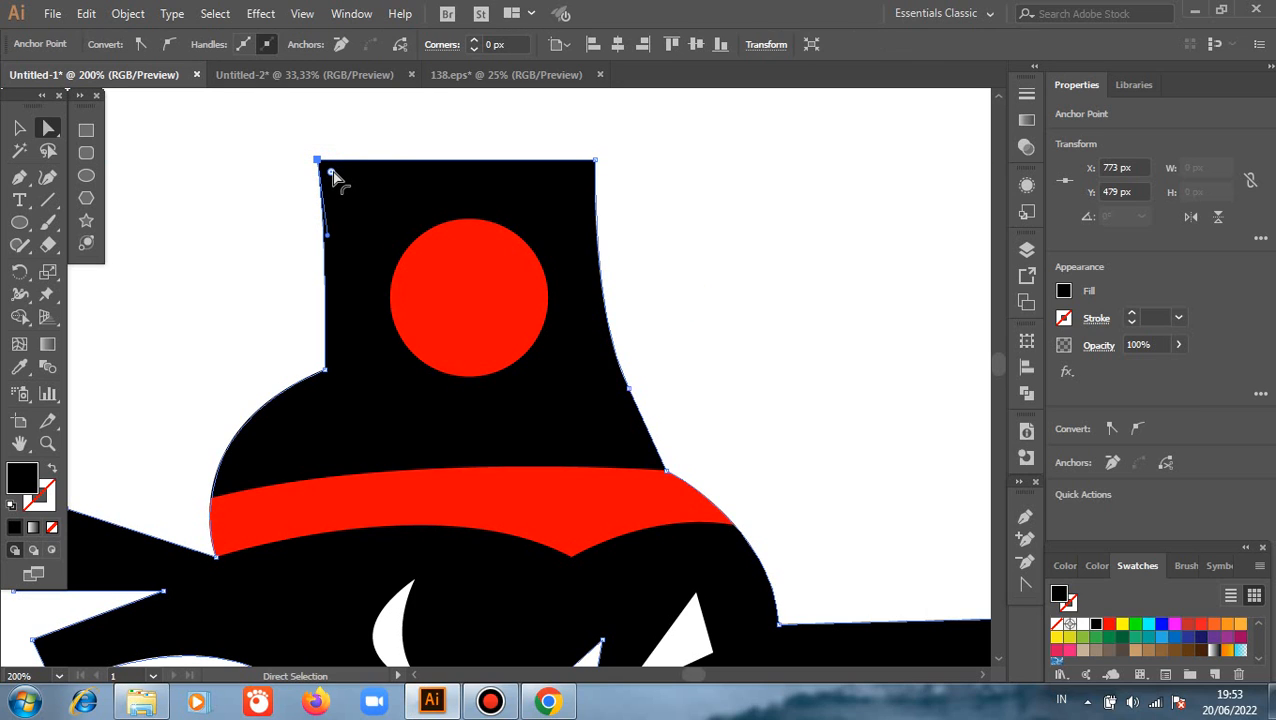
drag(336, 174, 336, 175)
drag(338, 177, 338, 177)
click(729, 249)
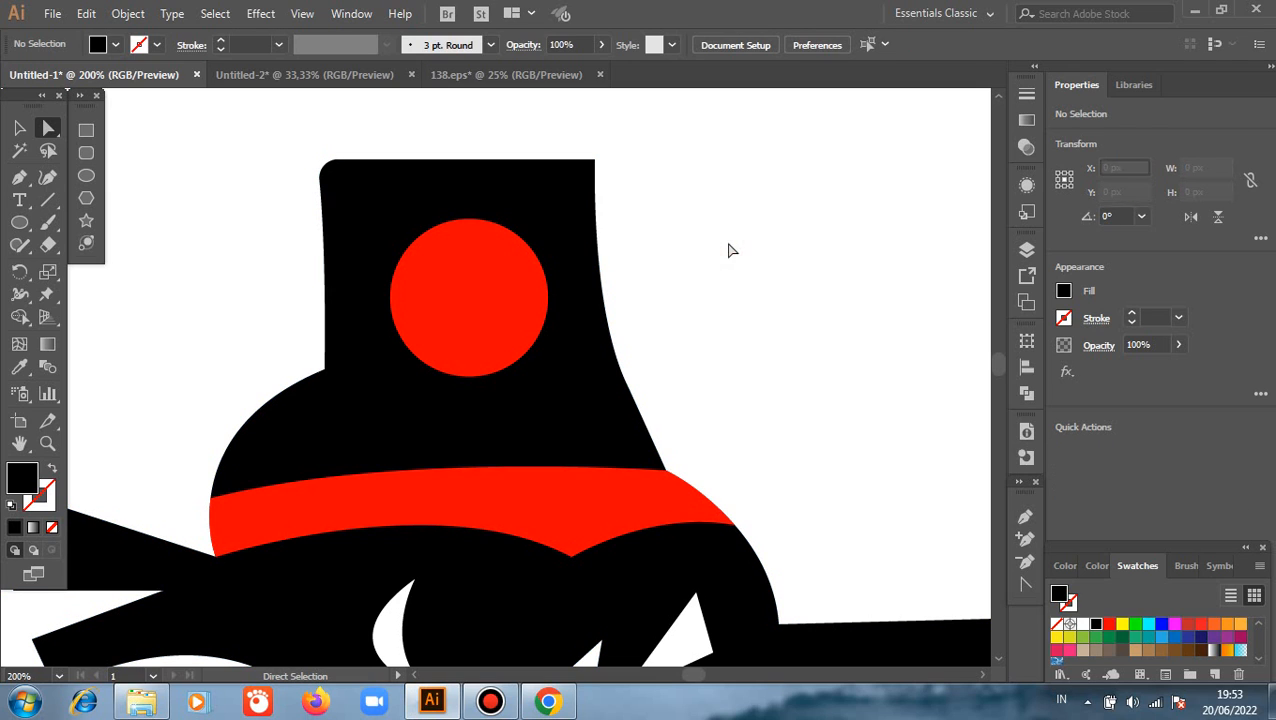
click(595, 159)
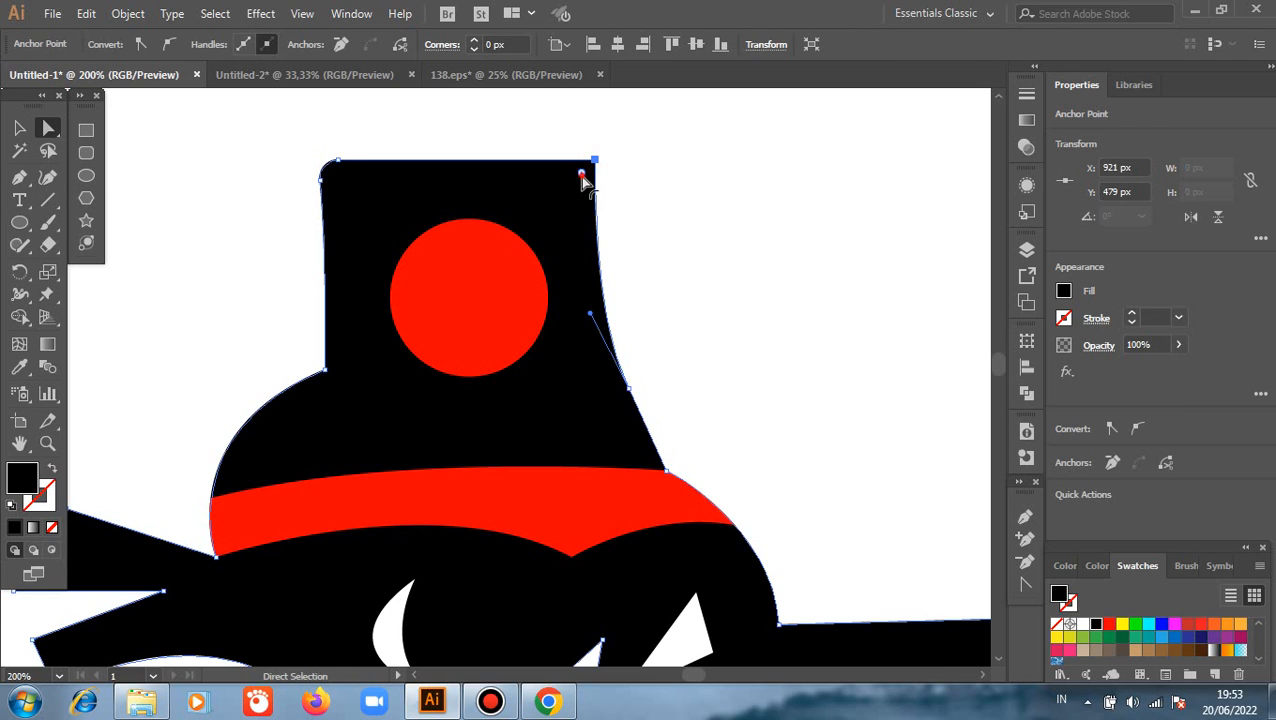
drag(581, 173, 578, 187)
click(697, 208)
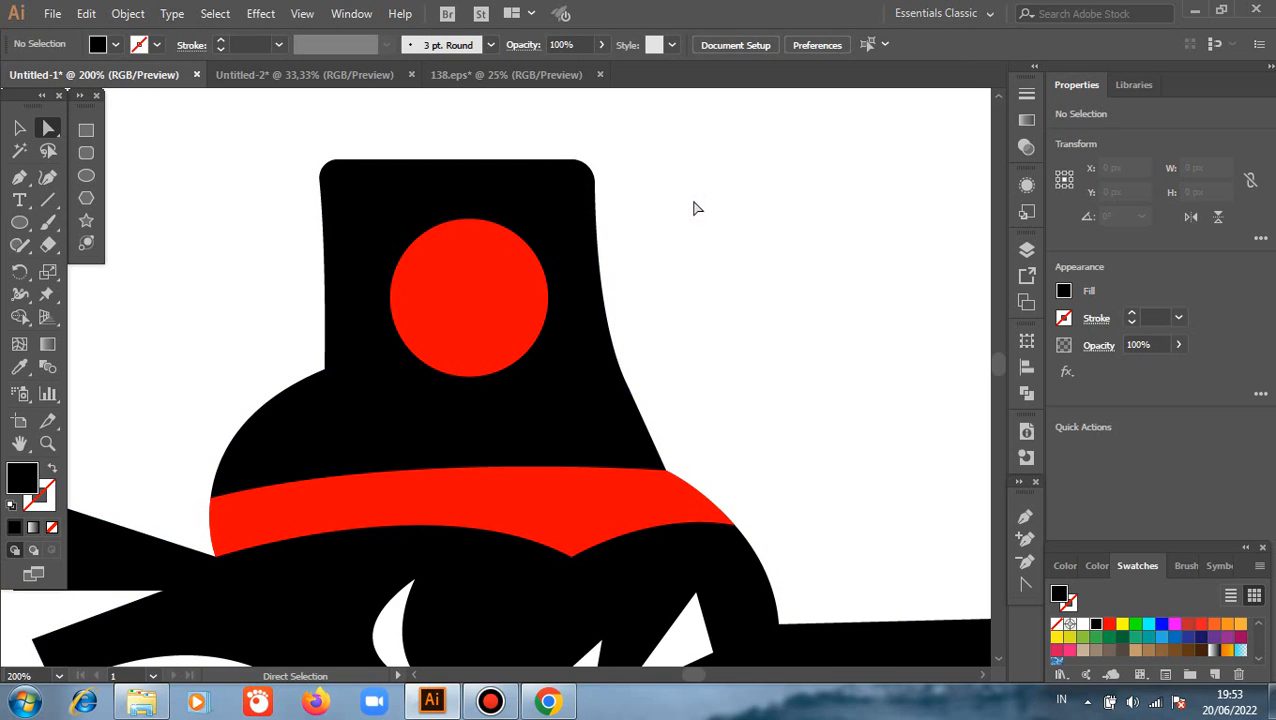
Move the lower-left anchor of the white throat area about 25 px left and 10 px up
alt+scroll(722, 233, down, 1)
alt+scroll(722, 236, down, 2)
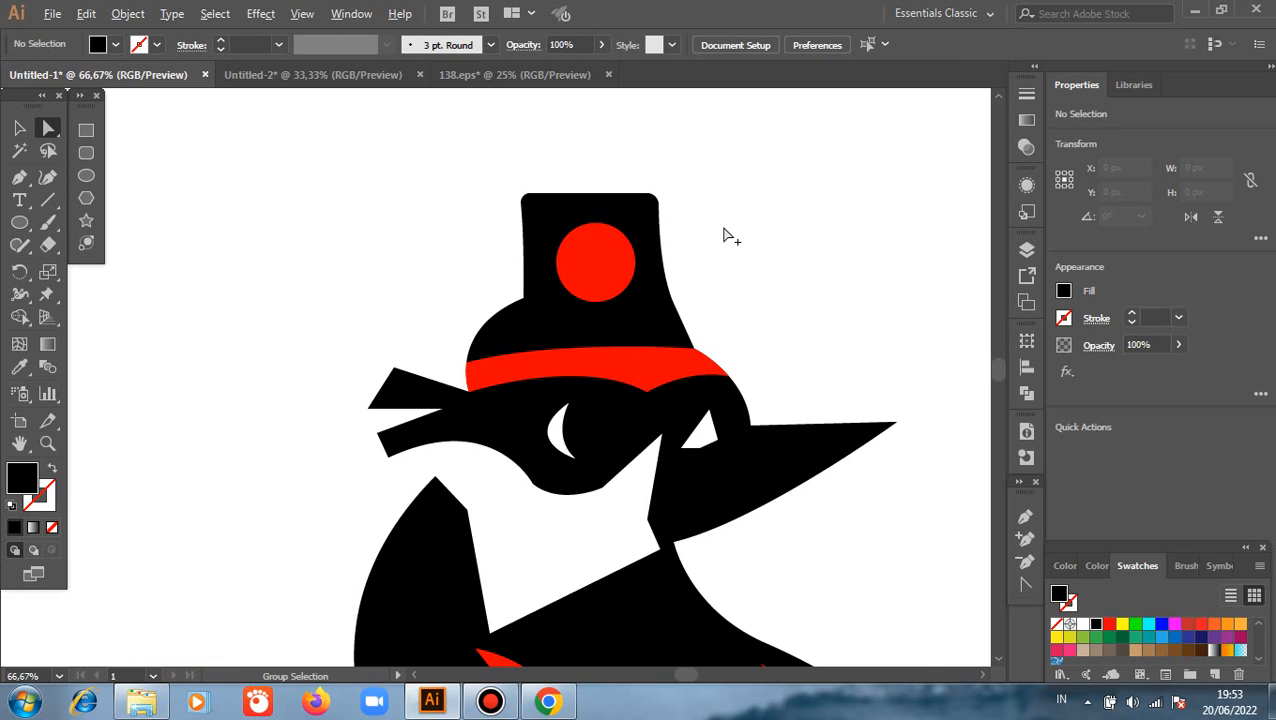
alt+scroll(490, 368, down, 2)
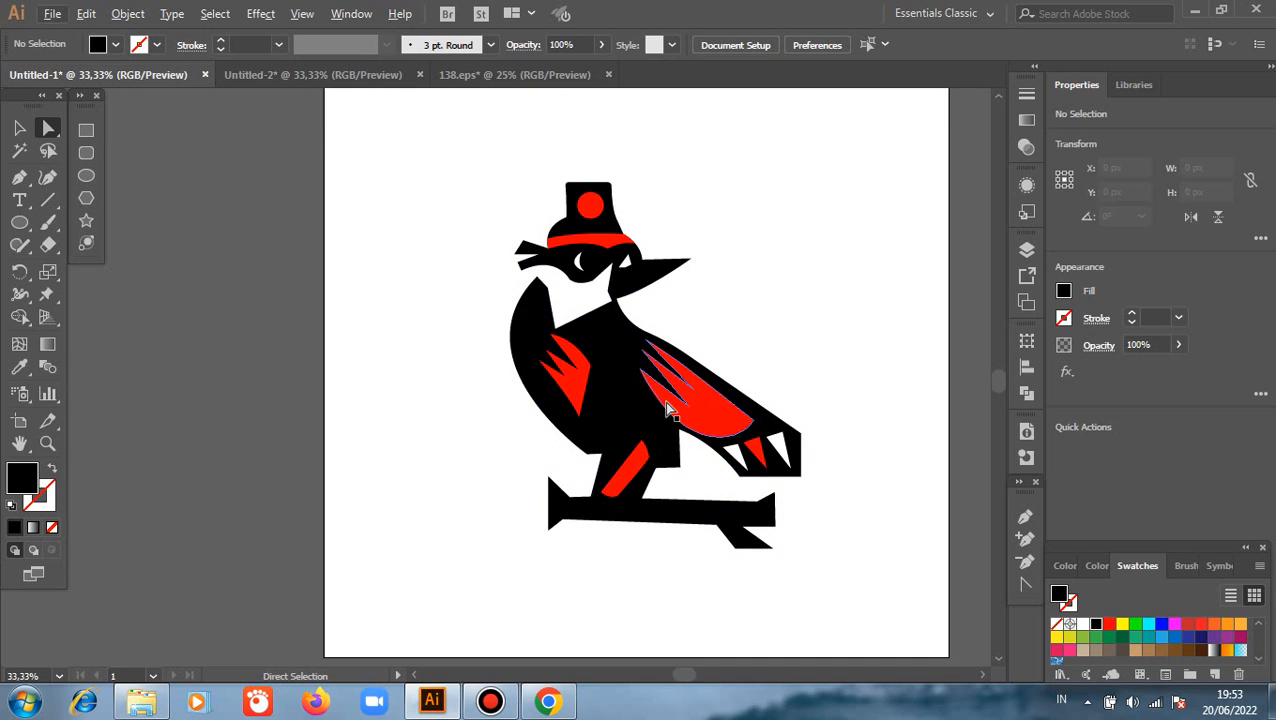
alt+scroll(729, 336, up, 2)
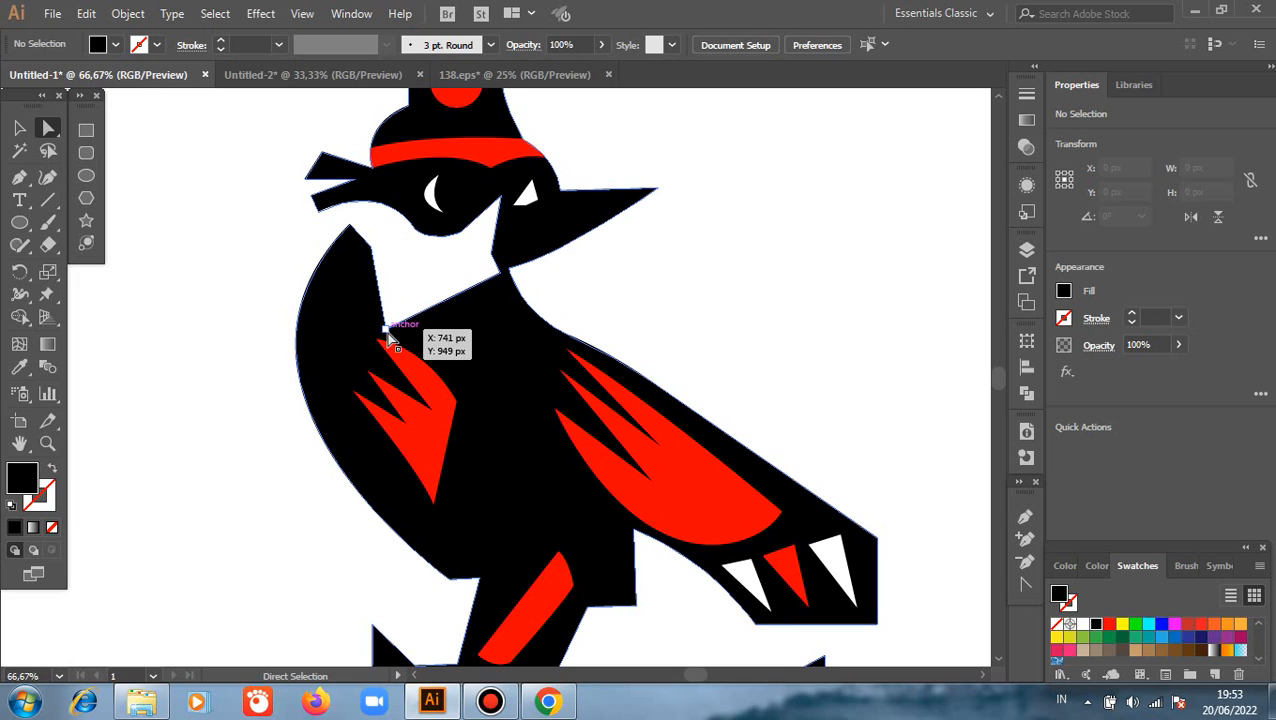
drag(385, 332, 372, 330)
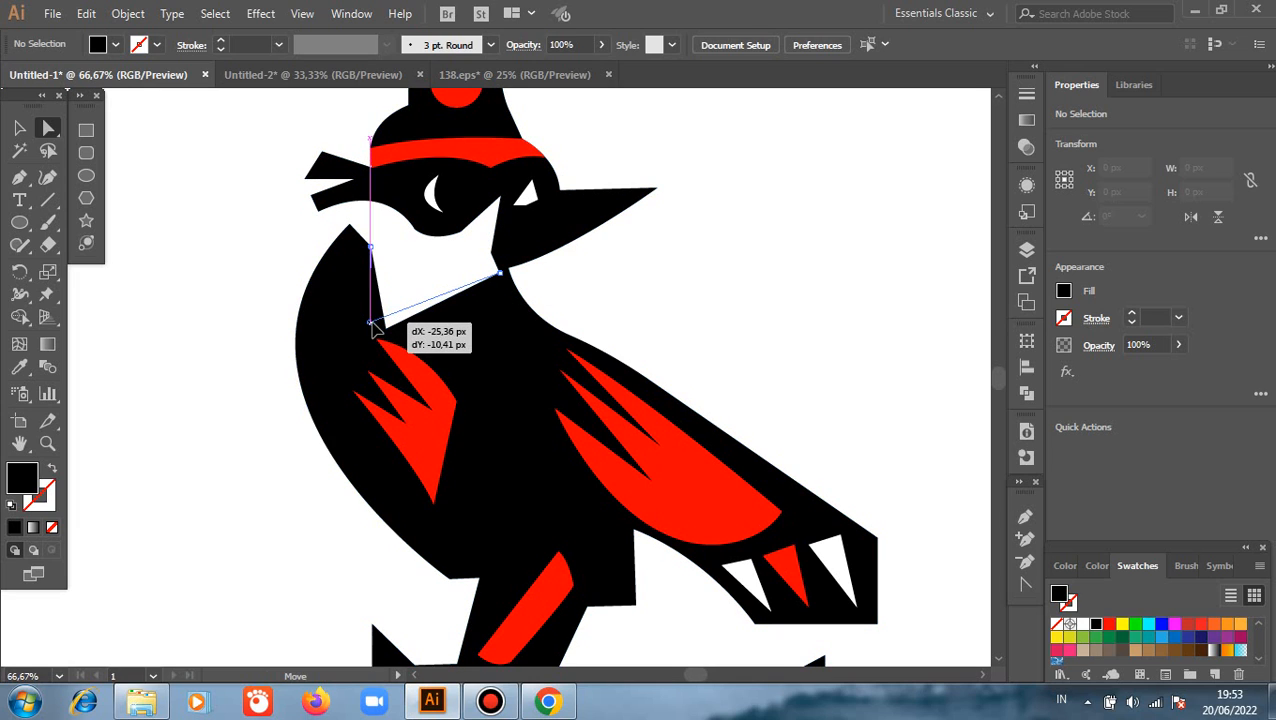
click(242, 285)
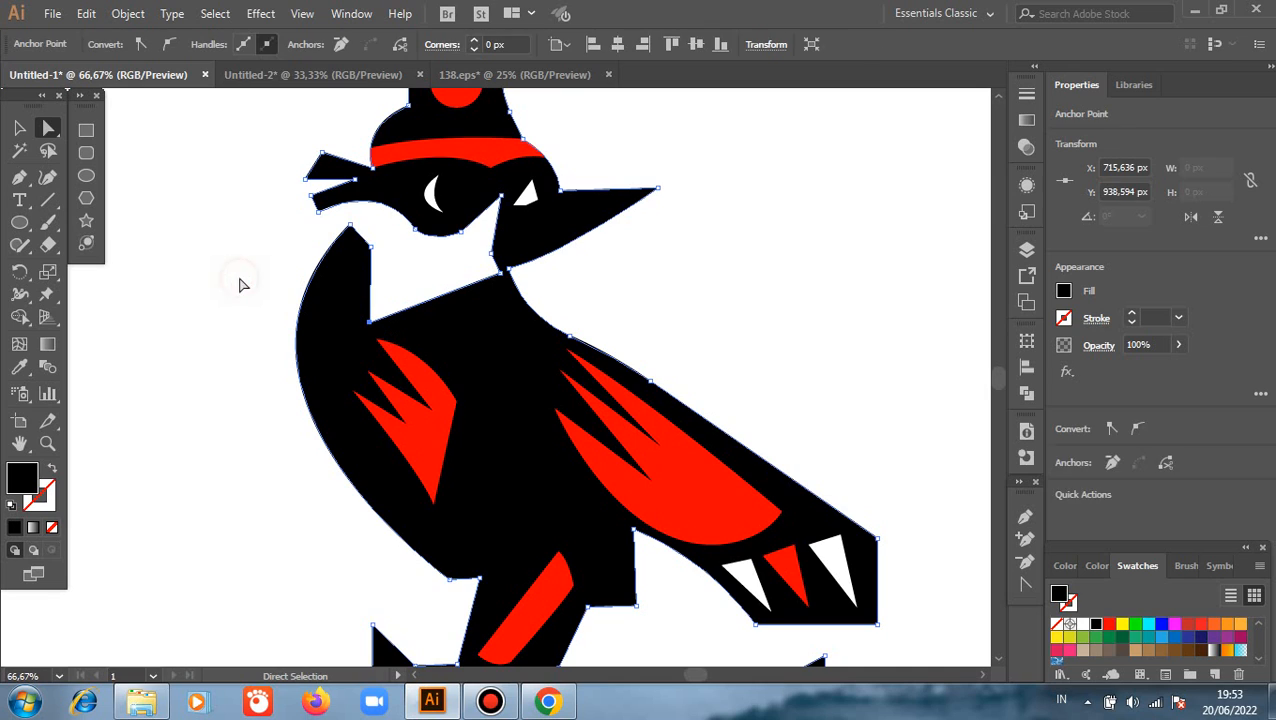
Round the two corners on the mask's underside below the crescent eye with a radius of about 62 px
click(415, 229)
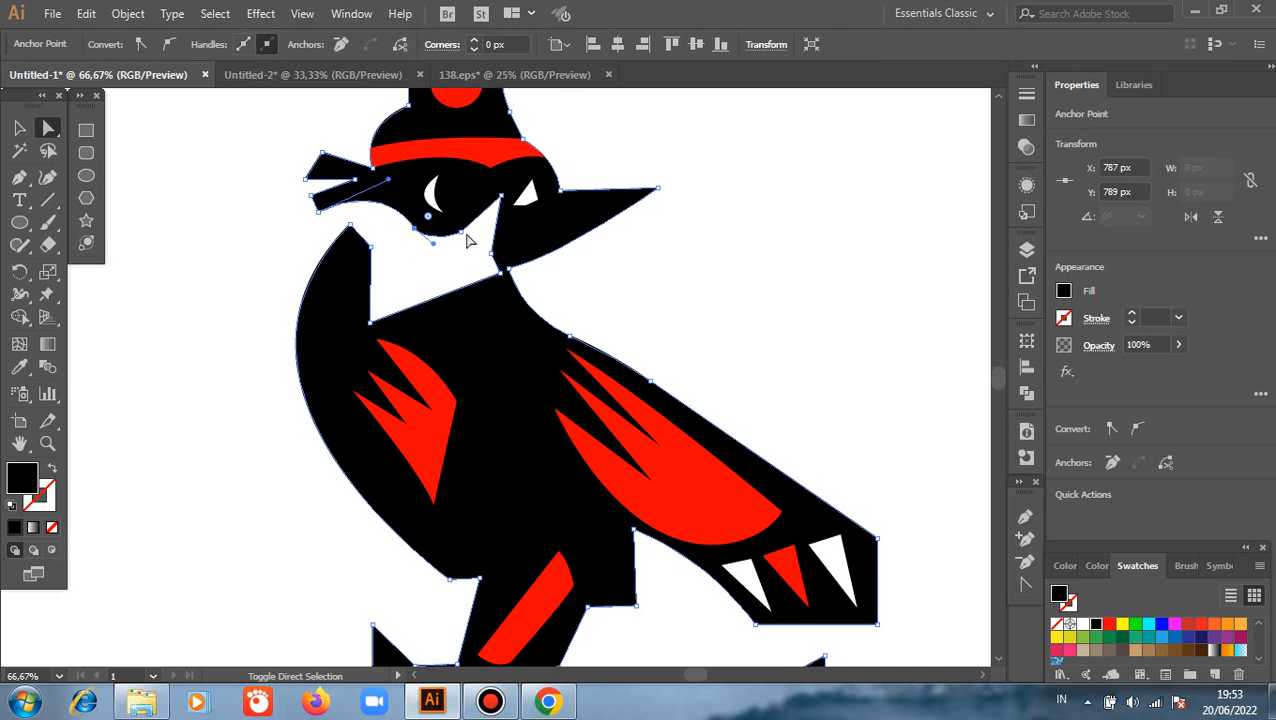
click(452, 222)
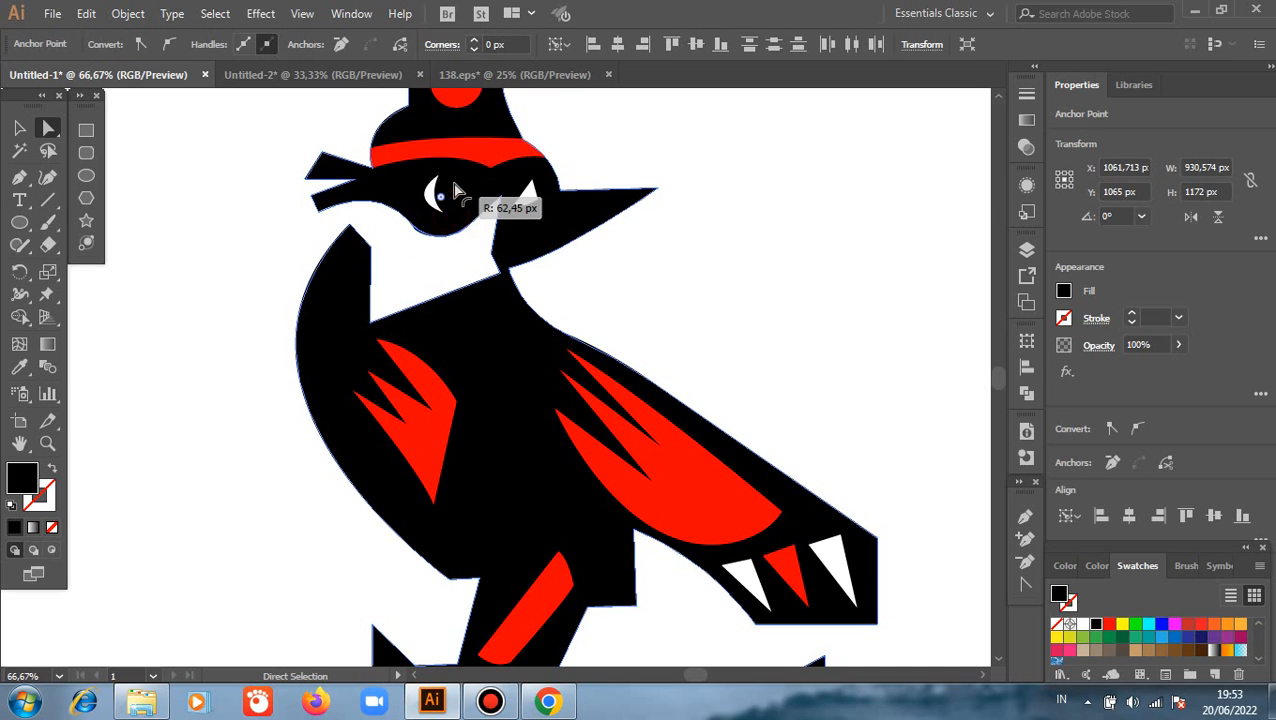
click(627, 279)
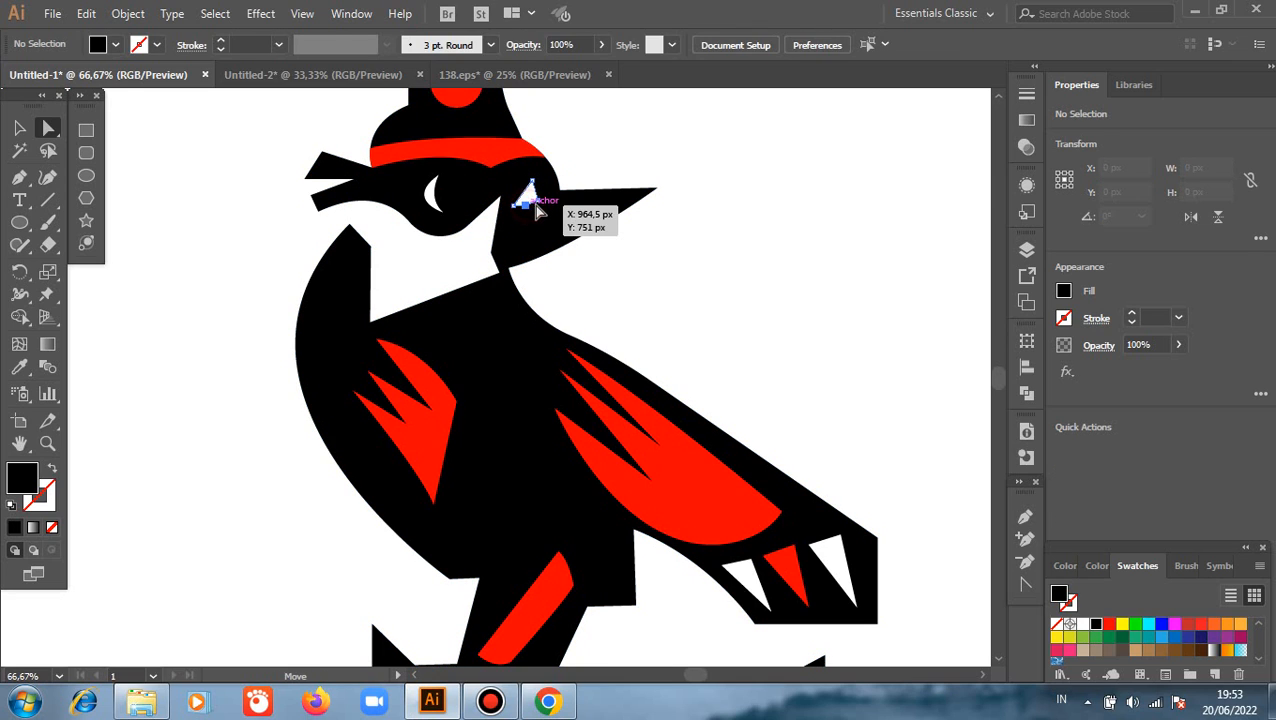
Round the lower corner of the white triangular eye beside the beak so its bottom edge becomes a curve
click(531, 204)
drag(525, 180, 521, 120)
click(645, 252)
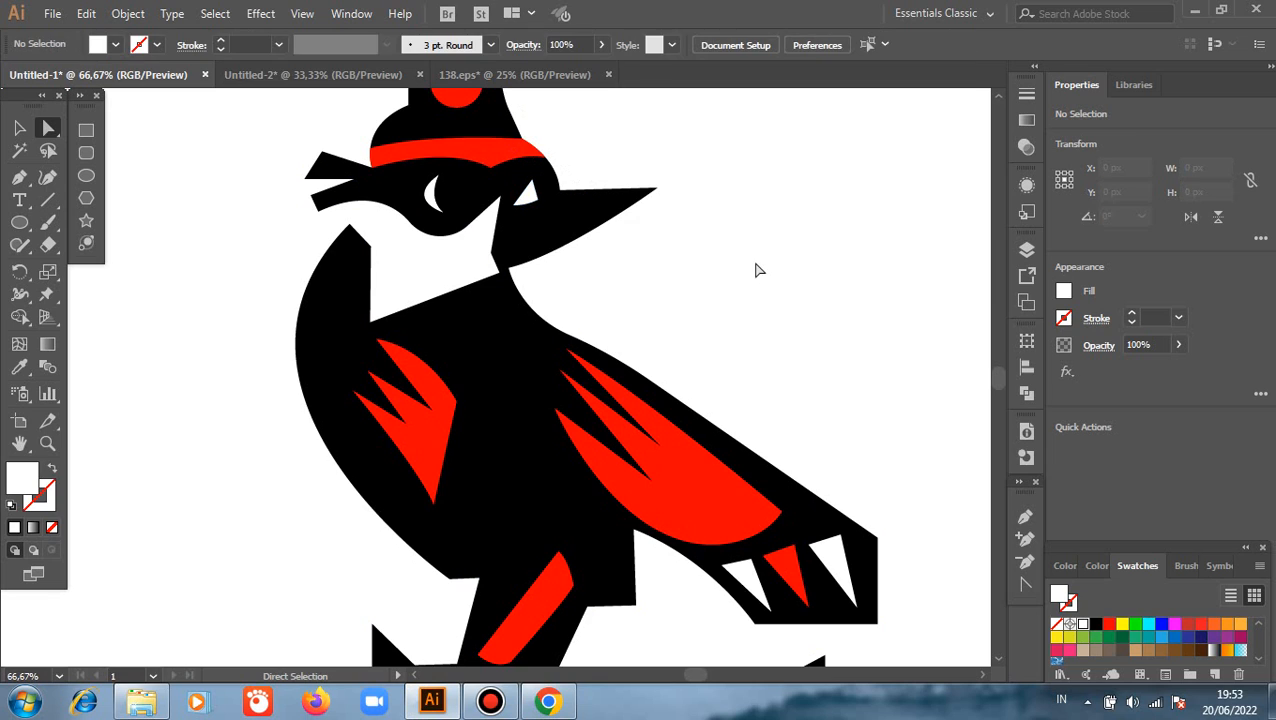
Rotate the red leg stripe counterclockwise to a steeper angle and shift it slightly up and left inside the leg
scroll(757, 270, up, 1)
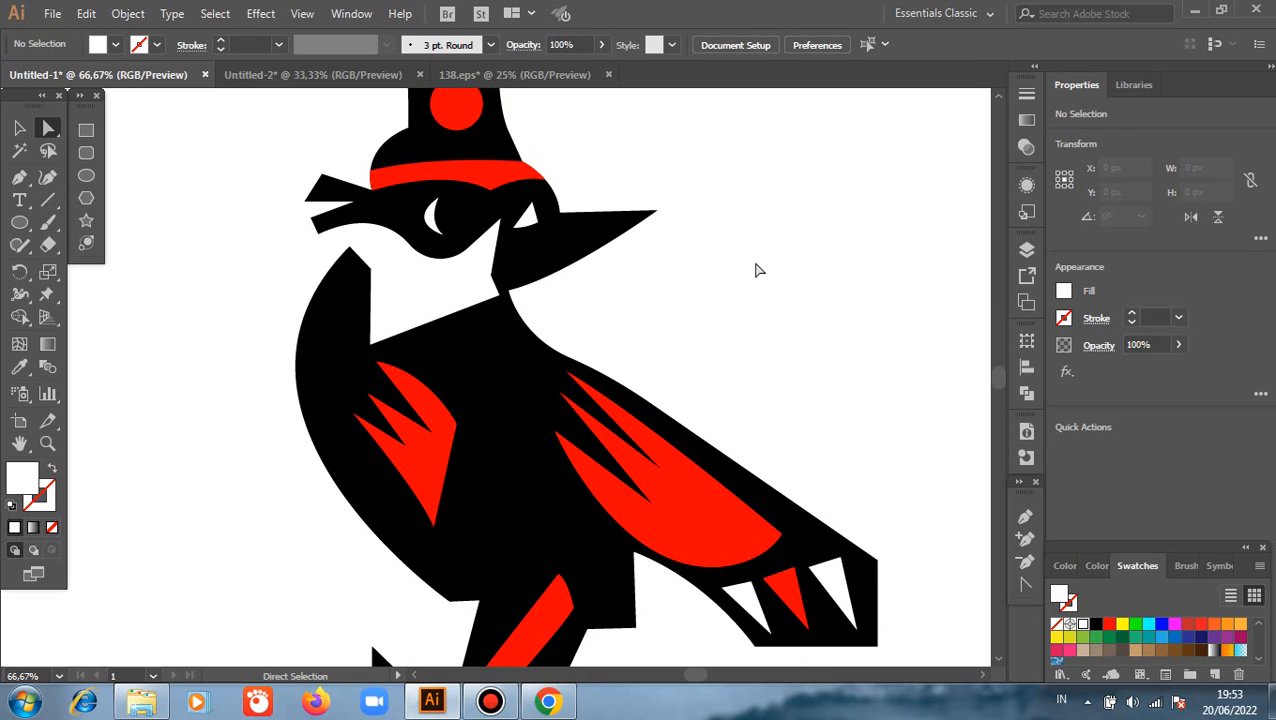
scroll(757, 270, down, 1)
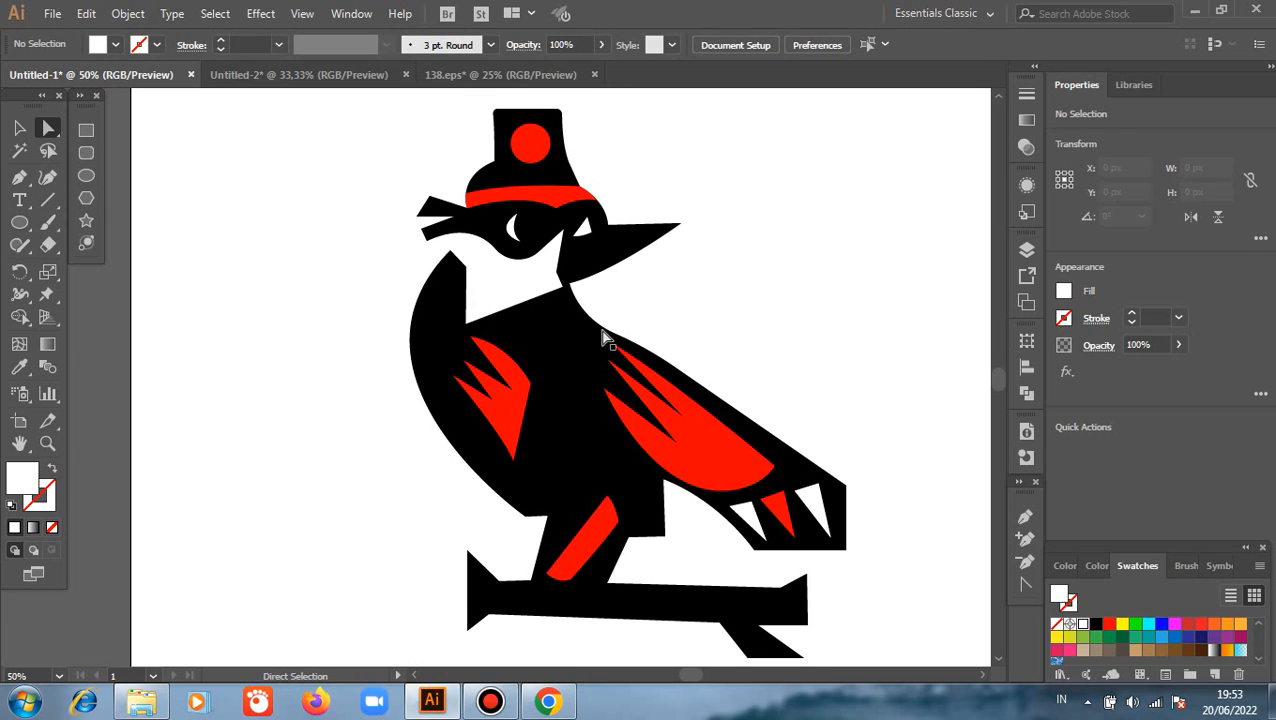
click(19, 128)
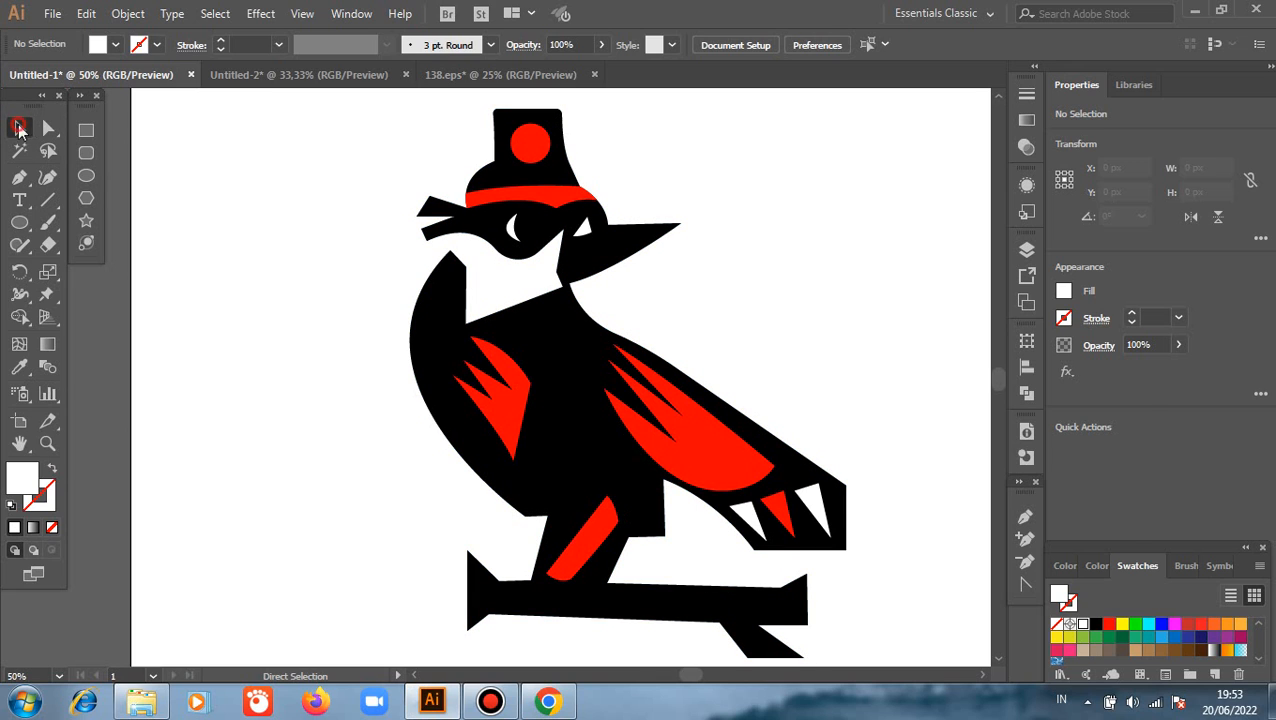
click(605, 524)
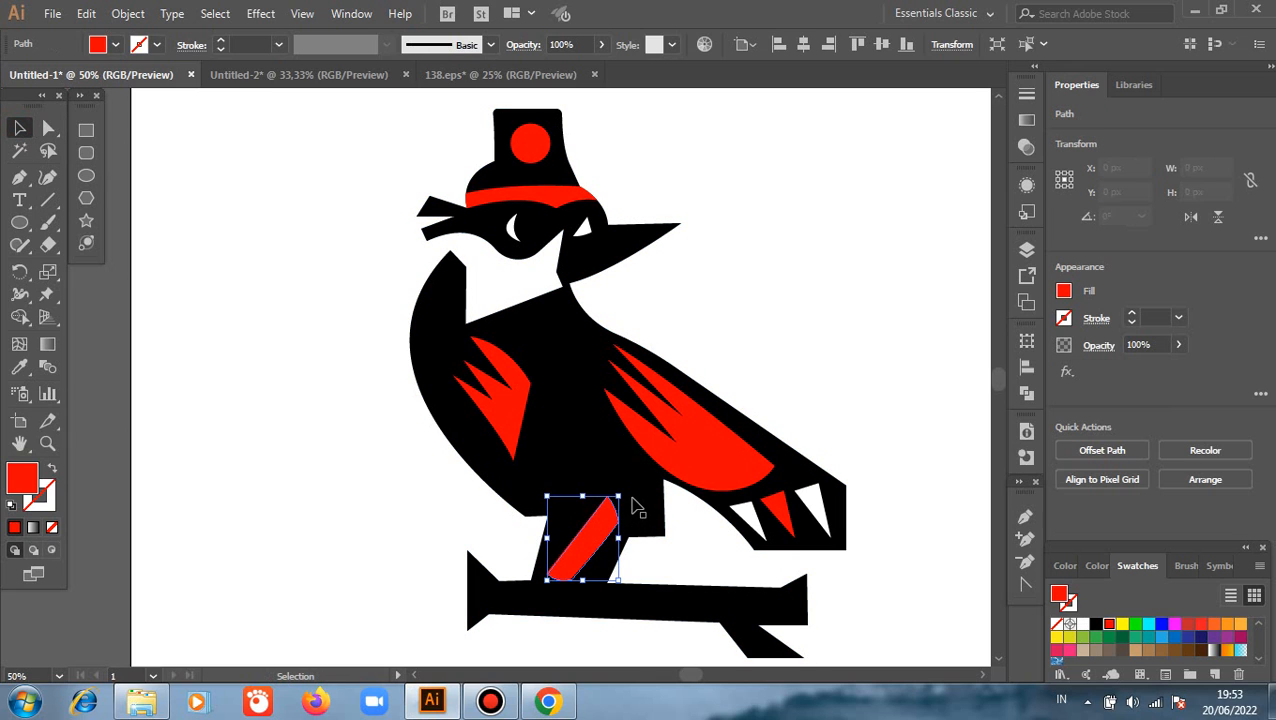
drag(625, 491, 614, 488)
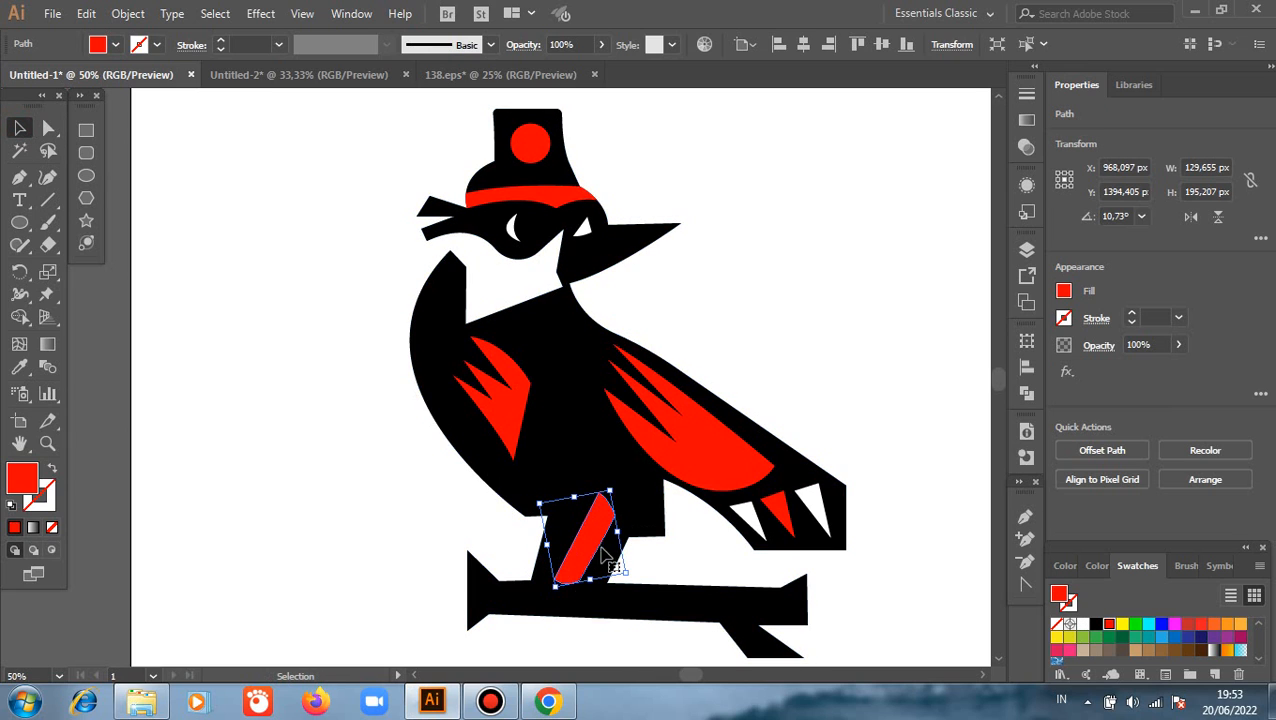
drag(597, 537, 590, 530)
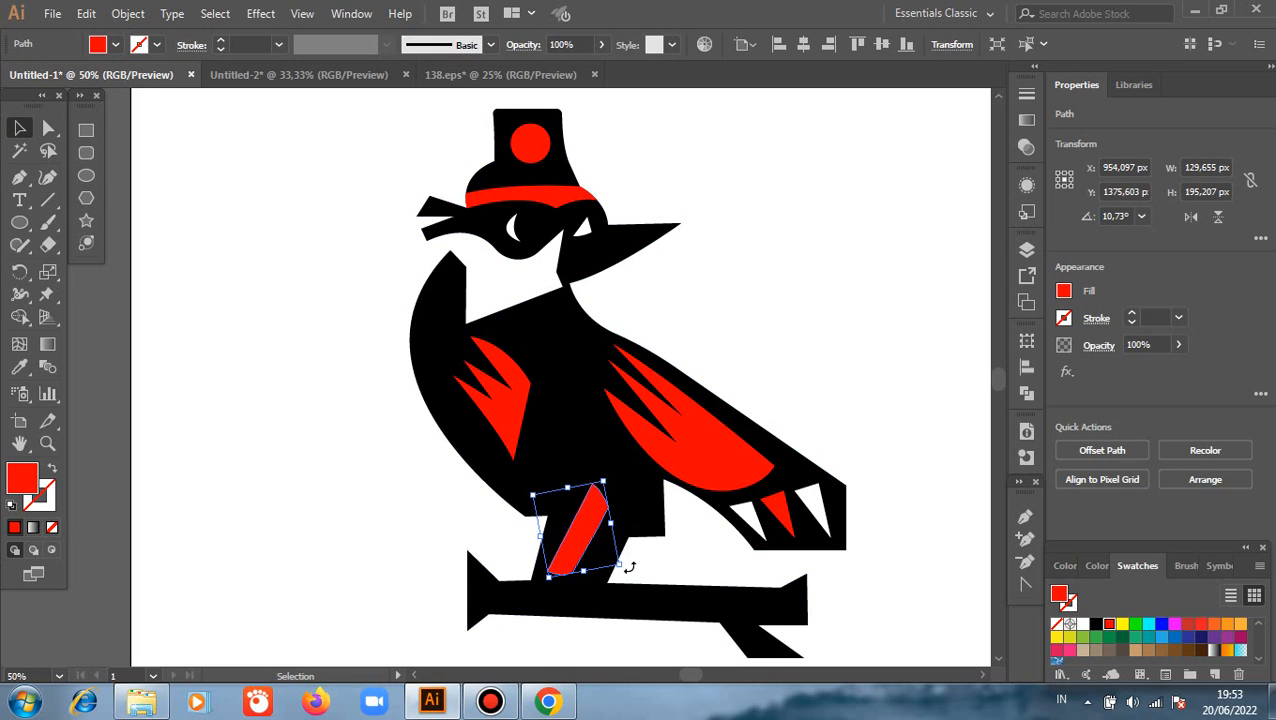
drag(630, 567, 598, 503)
click(407, 509)
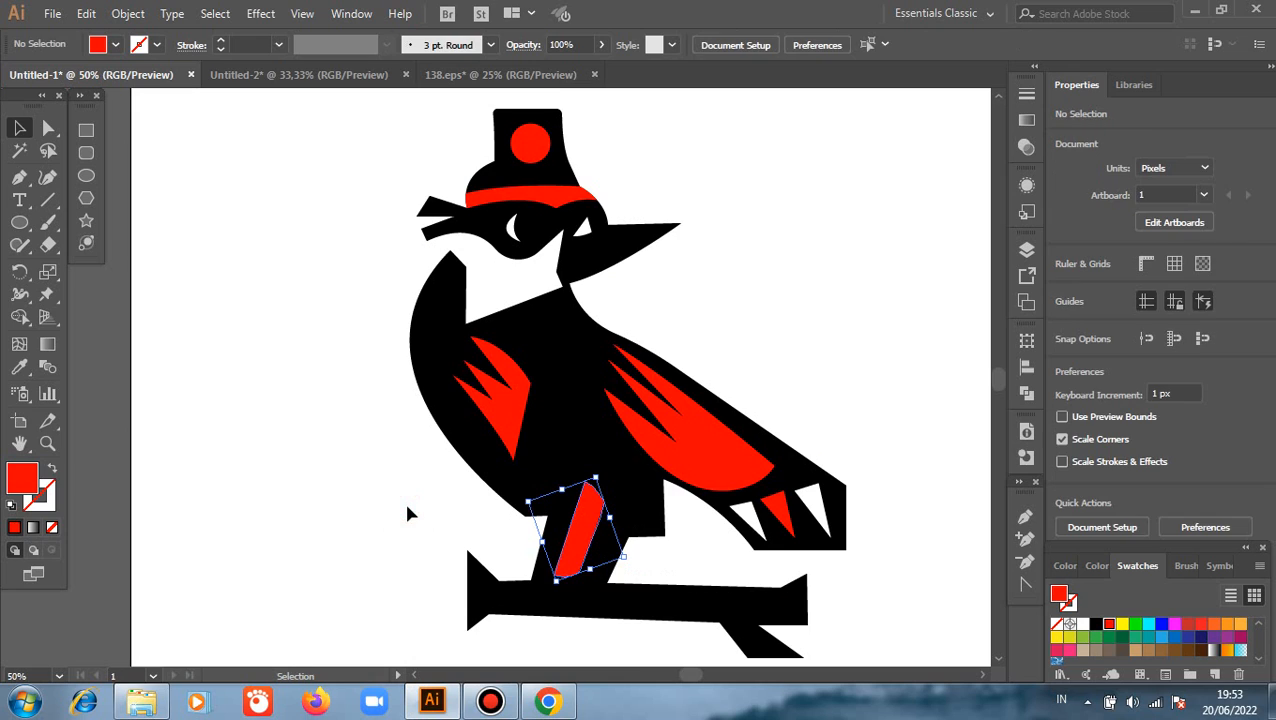
Move the underside corner anchor of the branch's left flare right so it sits below the upper corner
scroll(407, 513, down, 3)
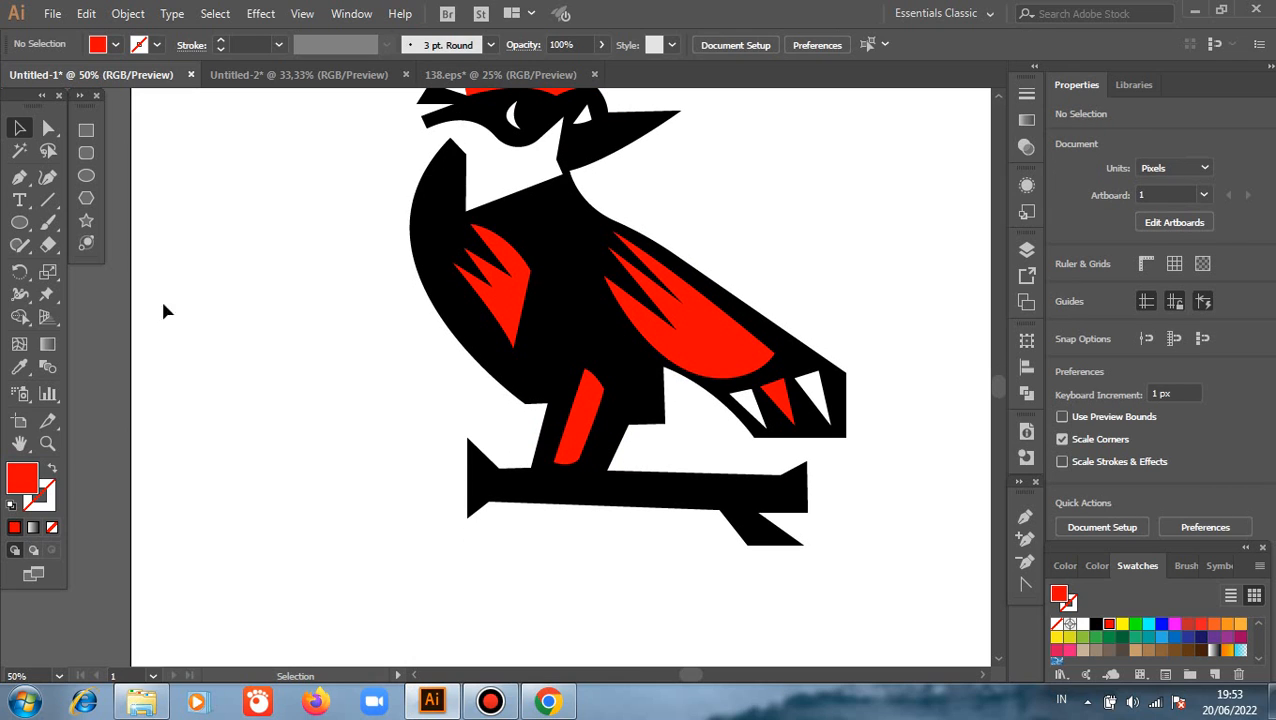
click(48, 128)
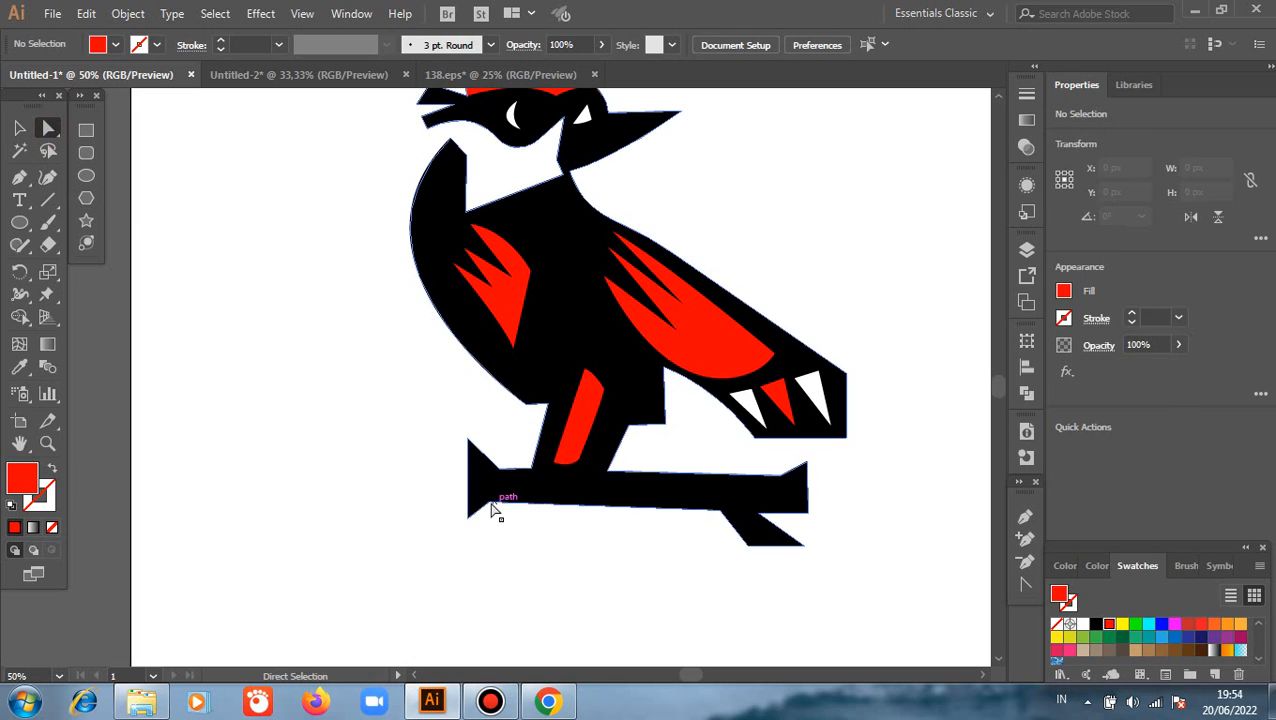
scroll(526, 520, up, 2)
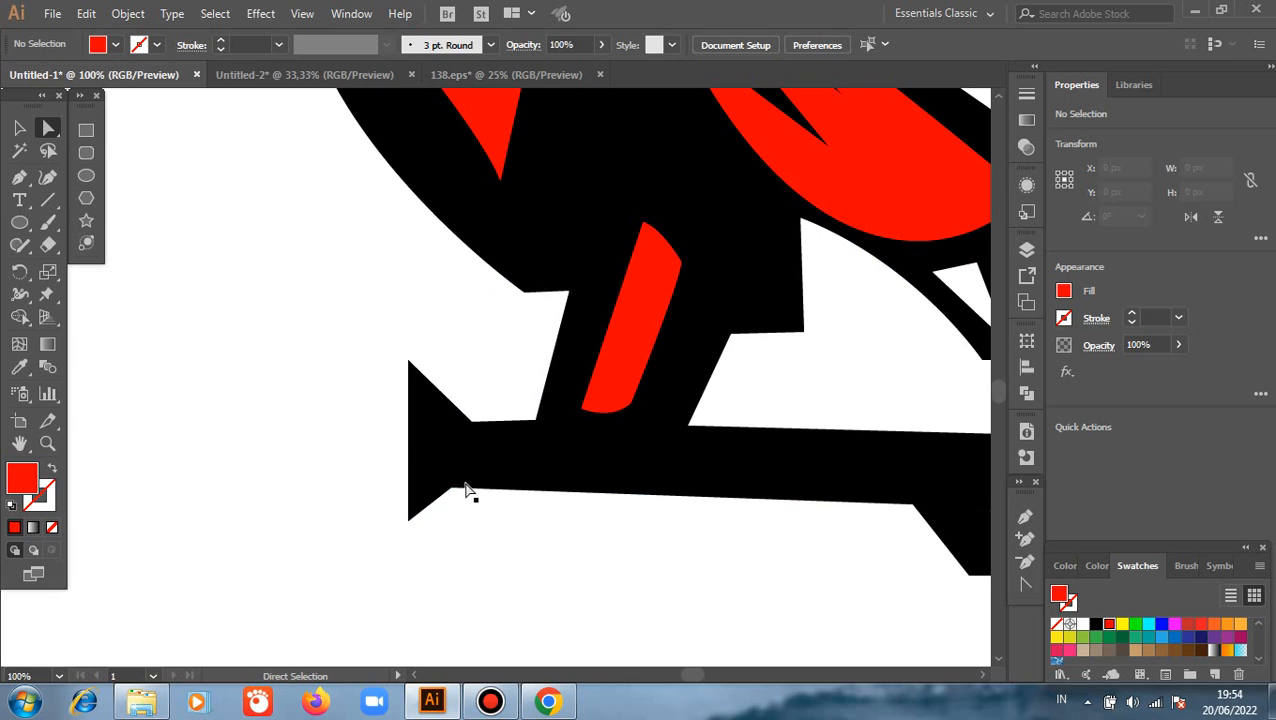
drag(450, 490, 470, 522)
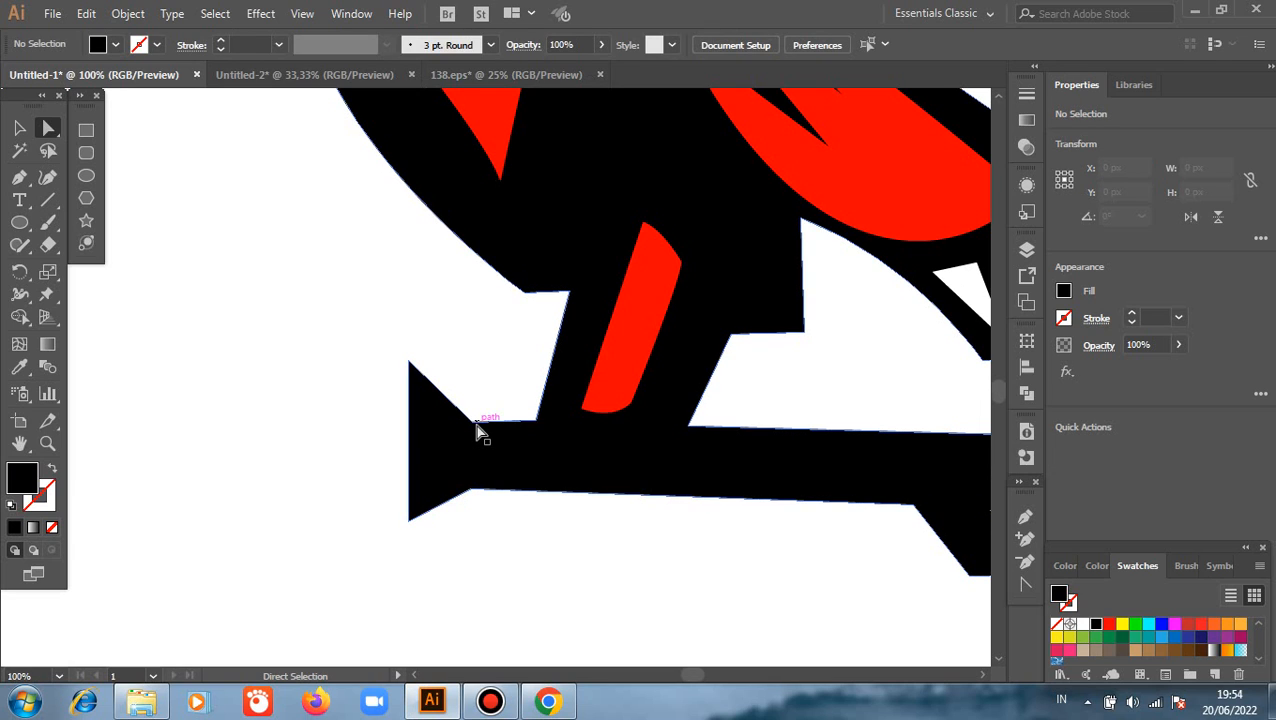
Round the upper and lower corners where the branch's left end flares out, with a radius of about 161 px
click(472, 491)
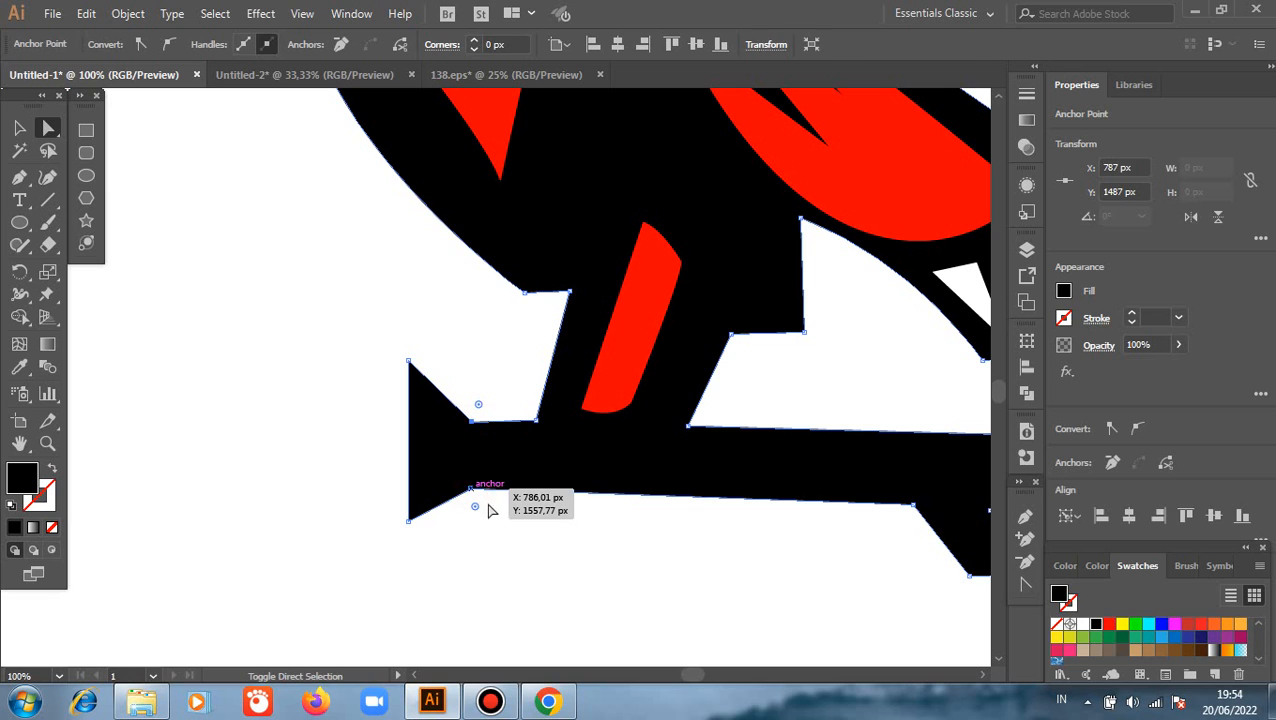
drag(478, 508, 539, 633)
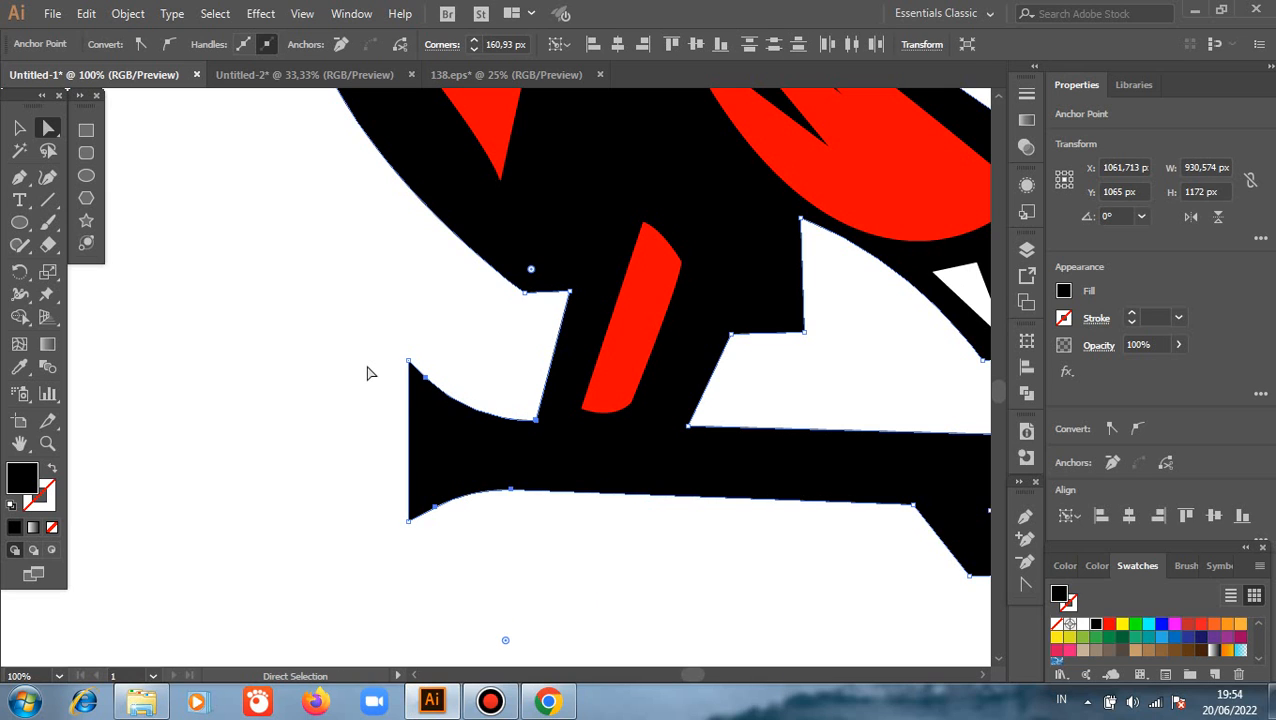
click(367, 371)
Try to round the three inner corners around the branch's right end and twig together by about 34 px
key(space)
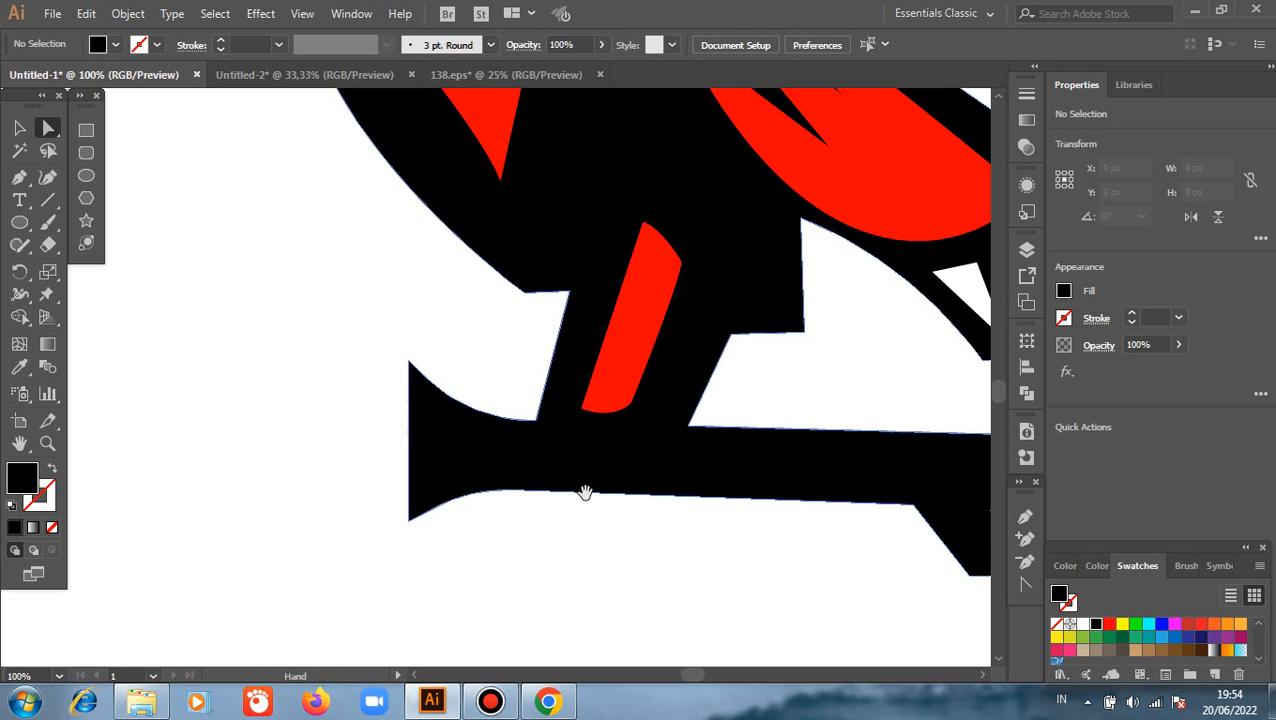
drag(540, 482, 228, 375)
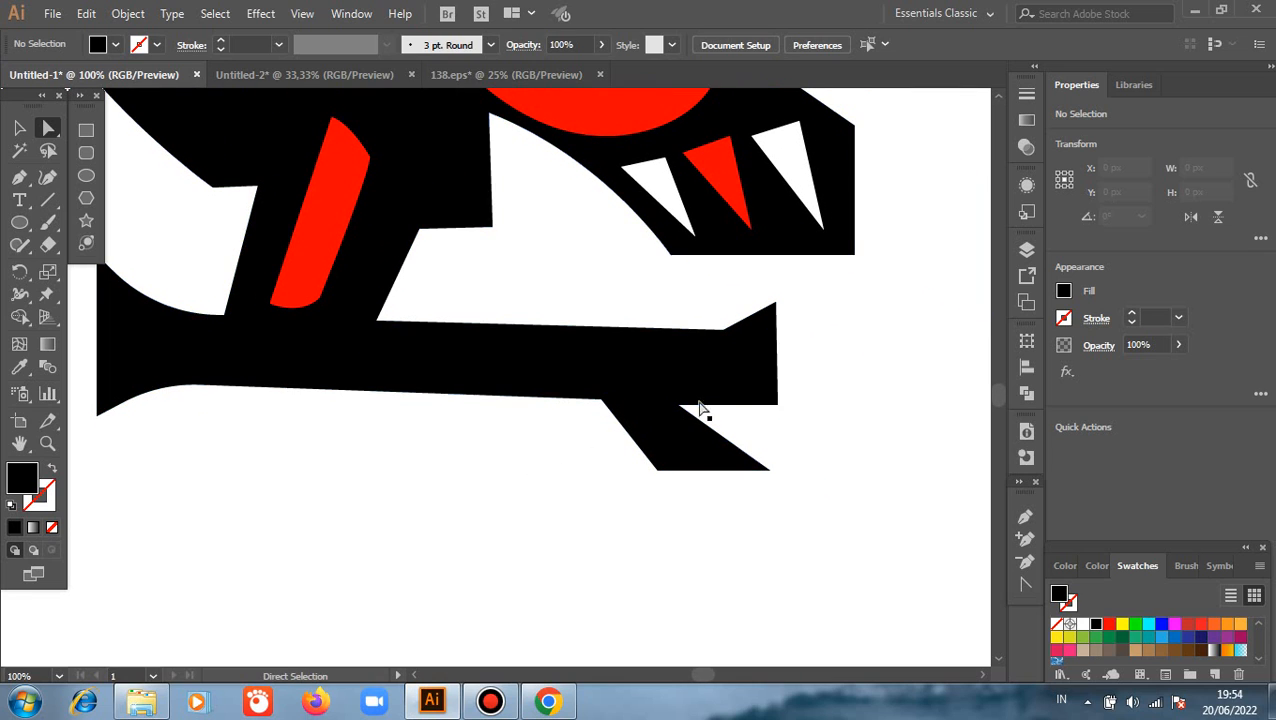
click(722, 330)
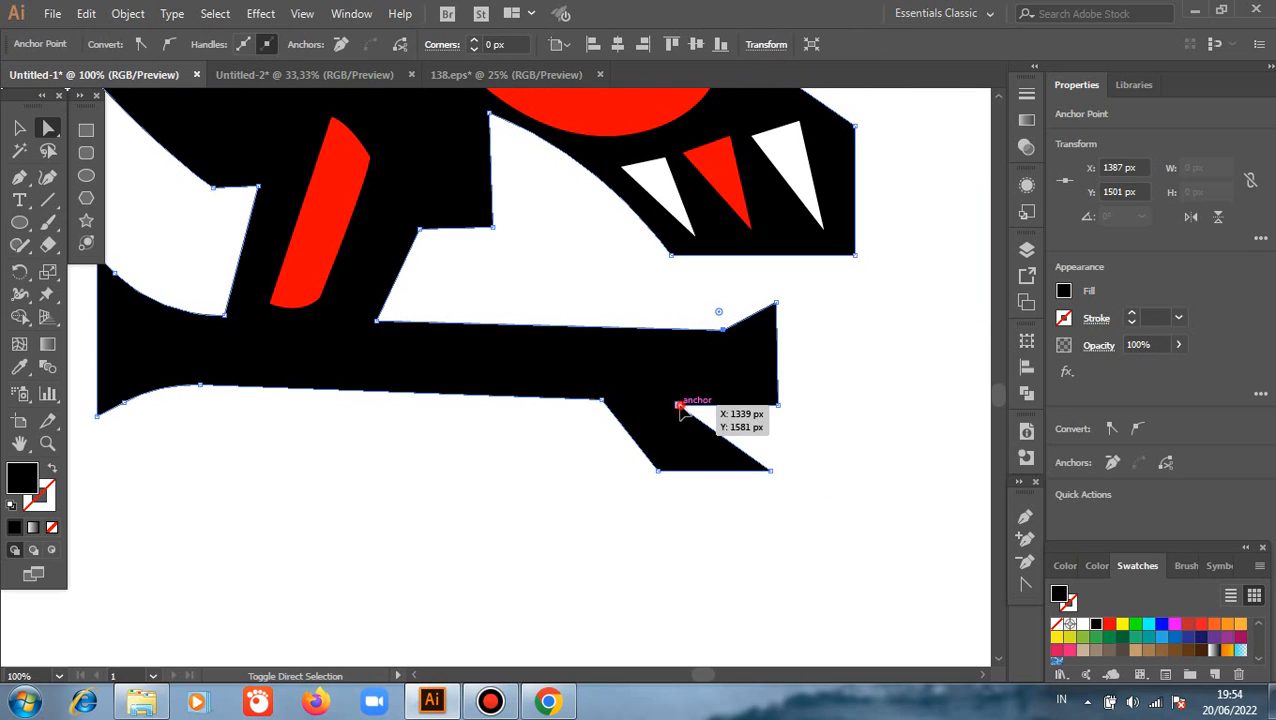
click(612, 407)
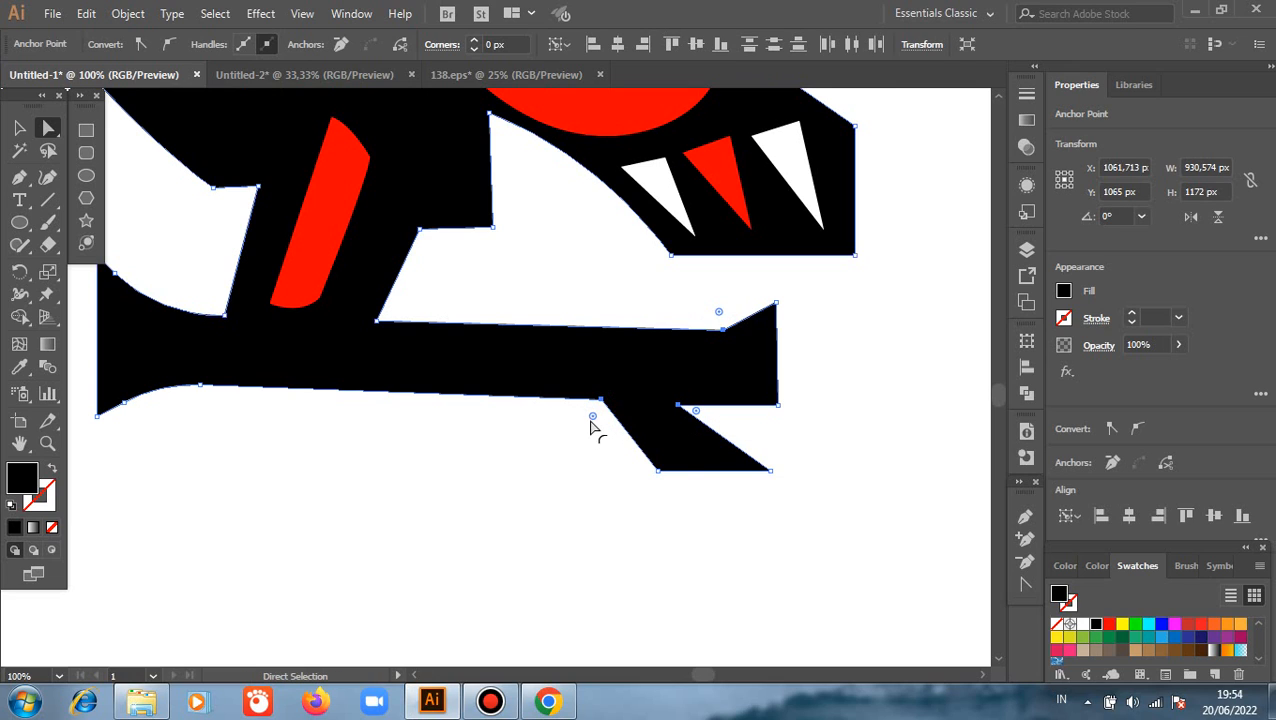
drag(590, 421, 572, 487)
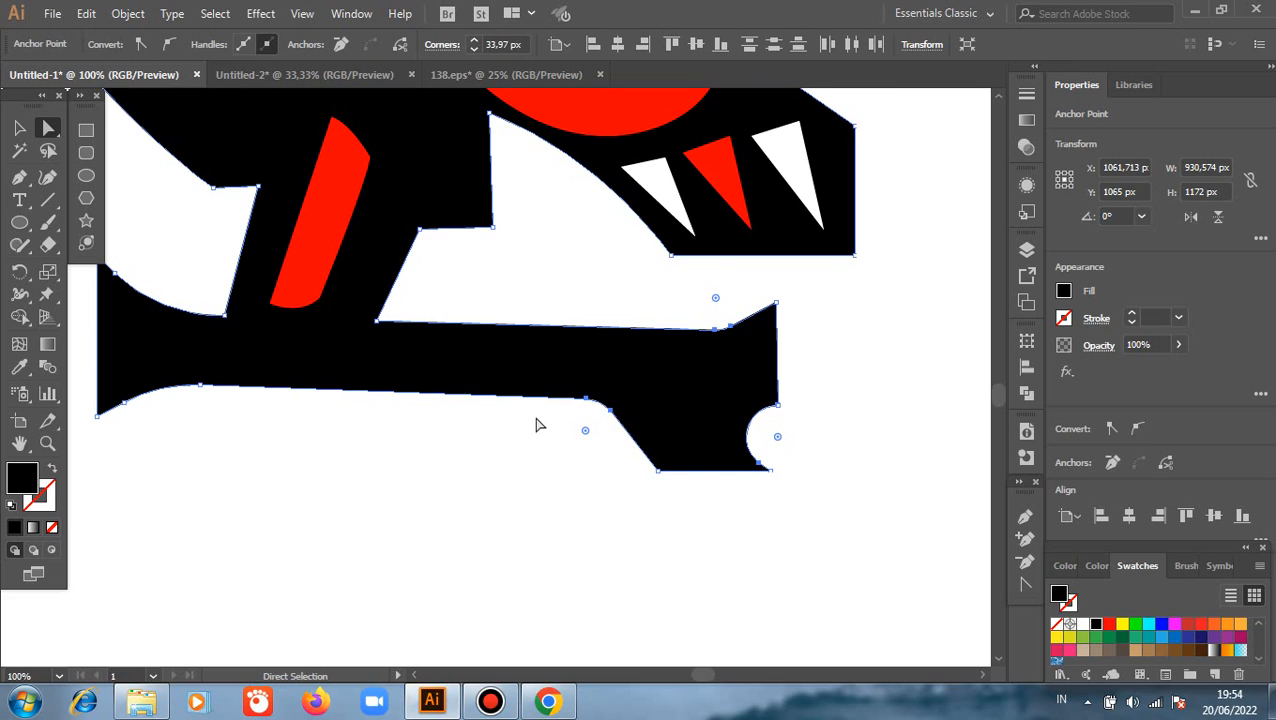
key(ctrl+z)
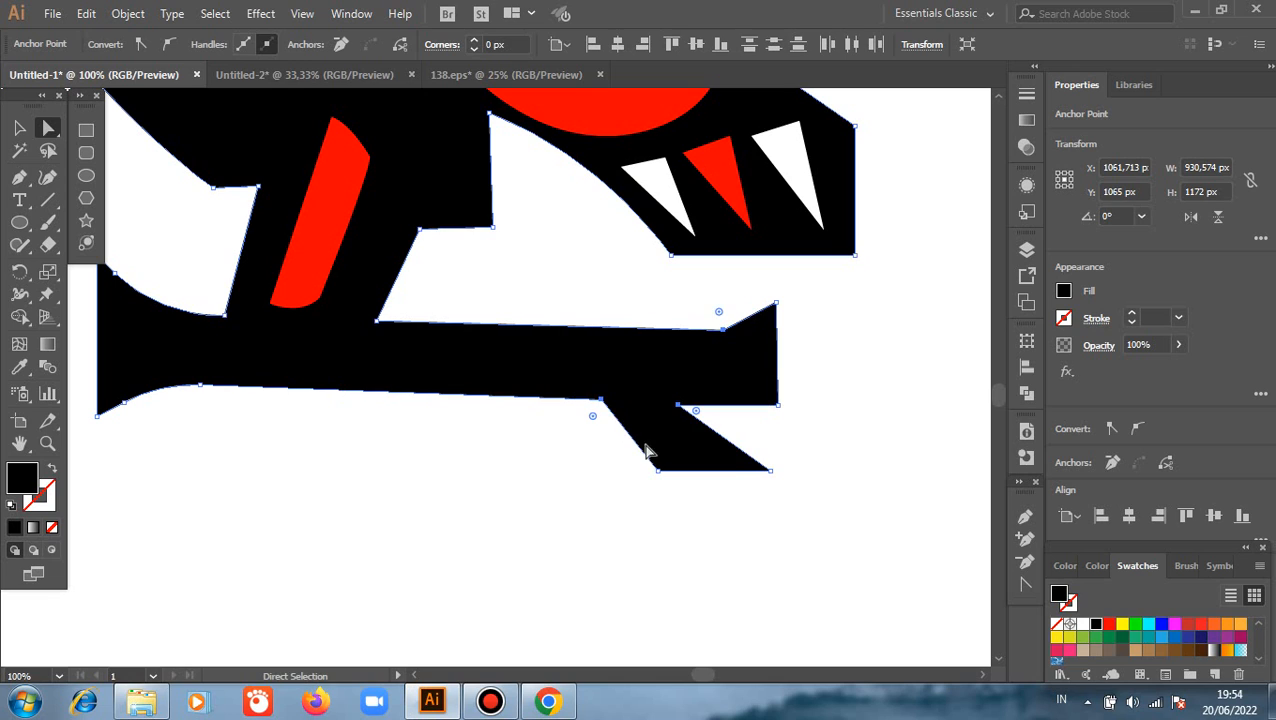
click(770, 435)
Round the upper corner where the branch's right end flares out, with a radius of about 83 px
click(724, 333)
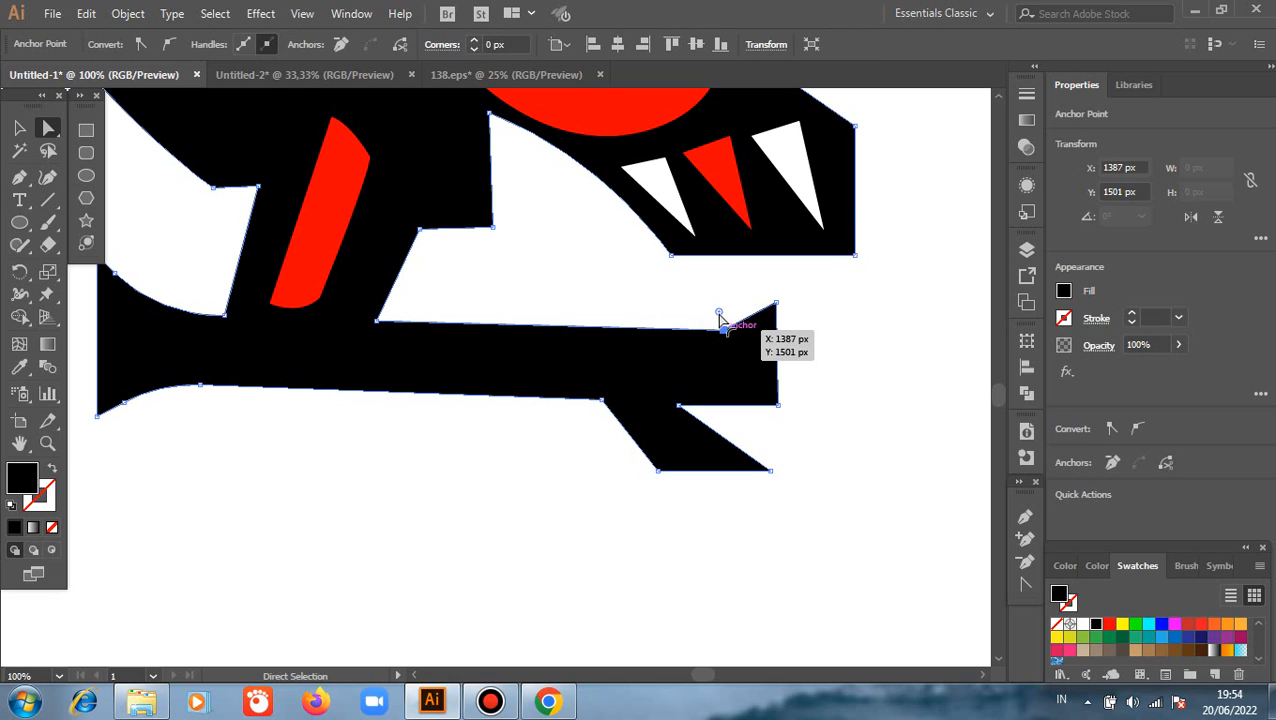
drag(718, 312, 712, 285)
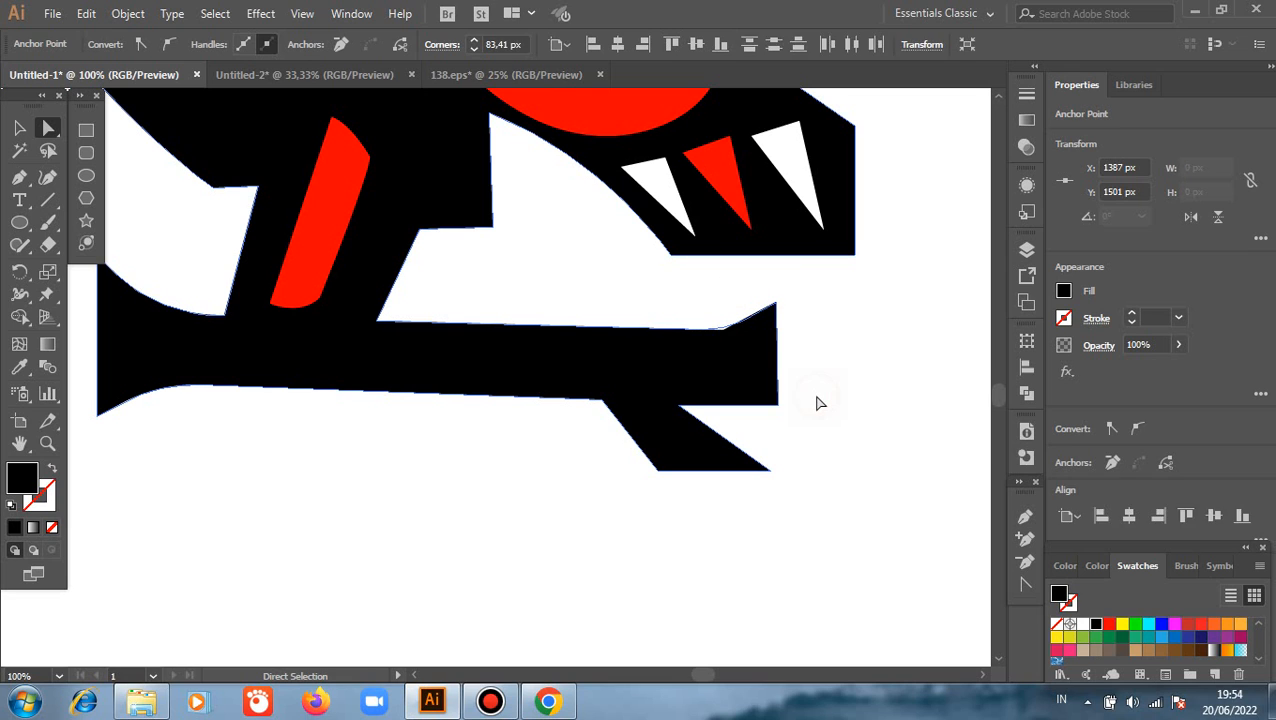
click(817, 402)
Move the anchor in the notch between the branch's right end and the twig slightly up and left
drag(680, 408, 745, 452)
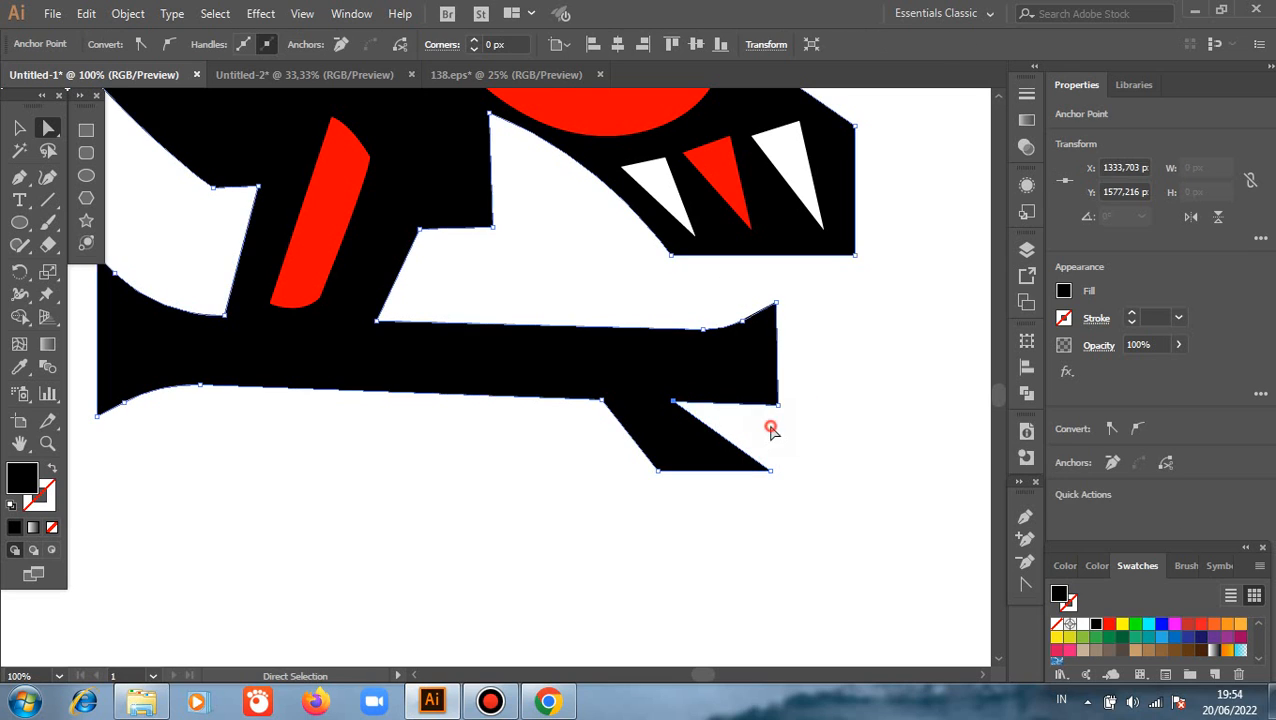
Slightly round the notch between the branch's right end and the twig
click(770, 433)
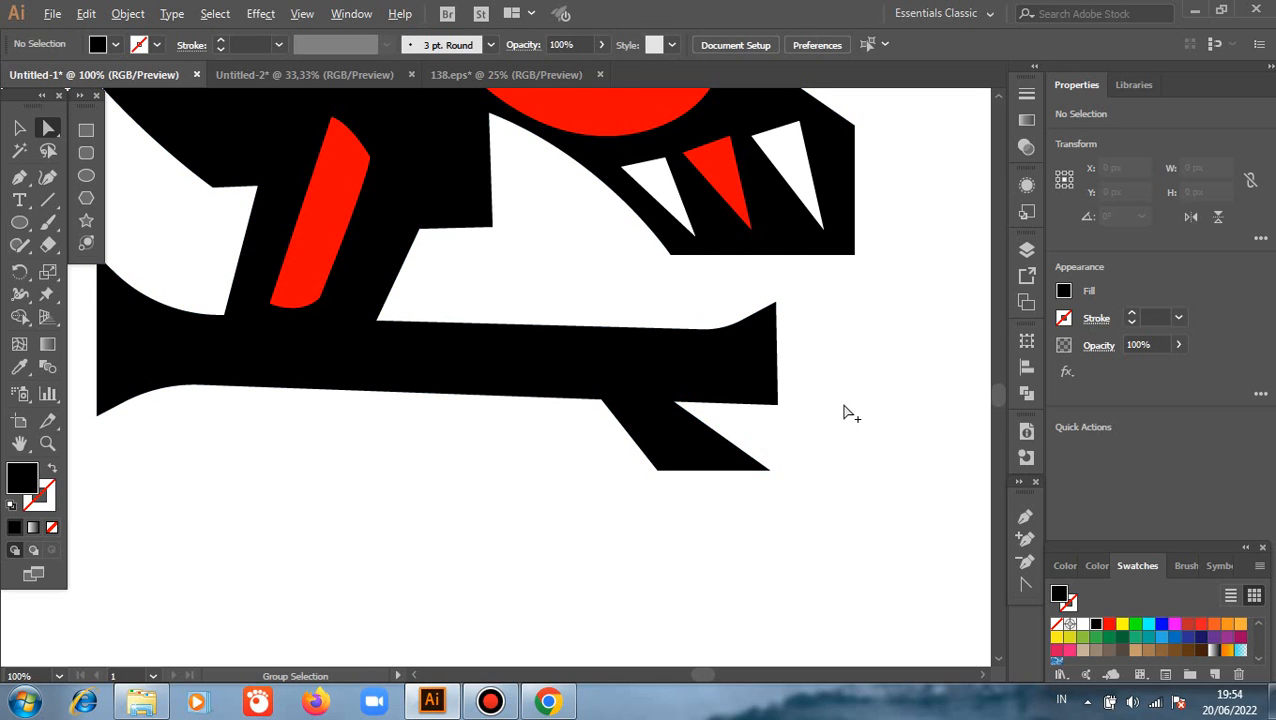
scroll(848, 413, down, 3)
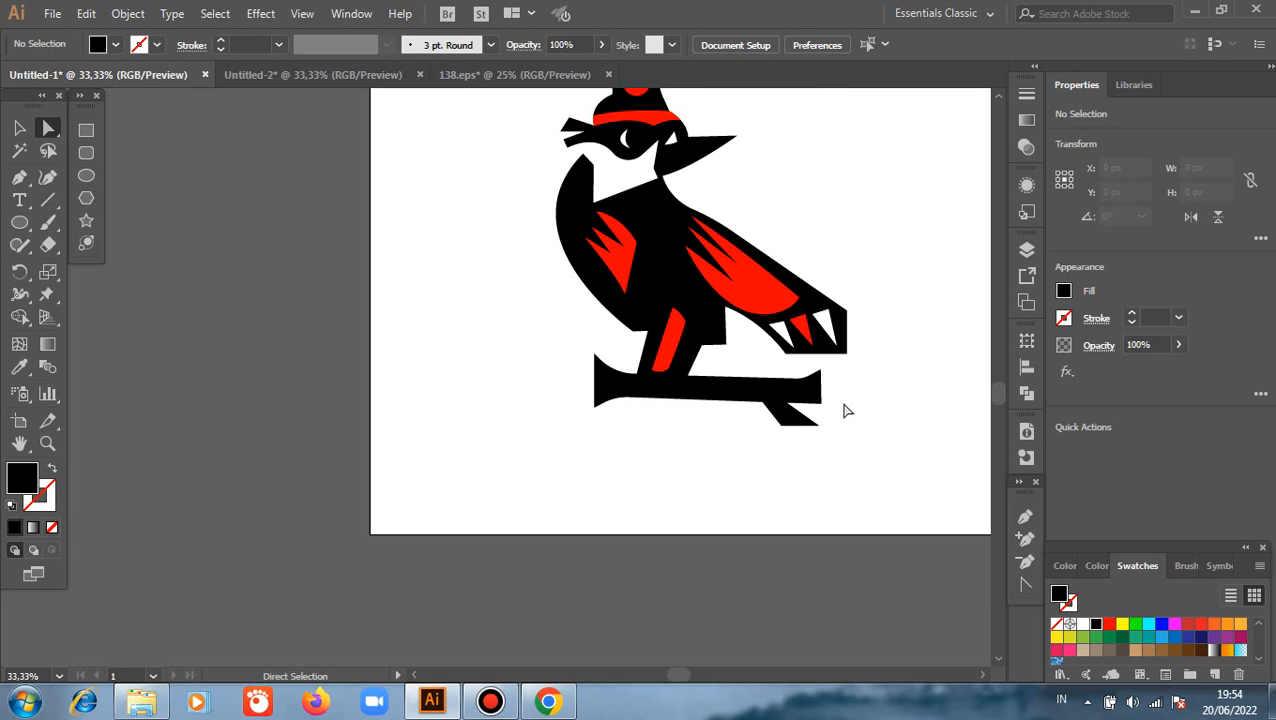
scroll(845, 420, up, 2)
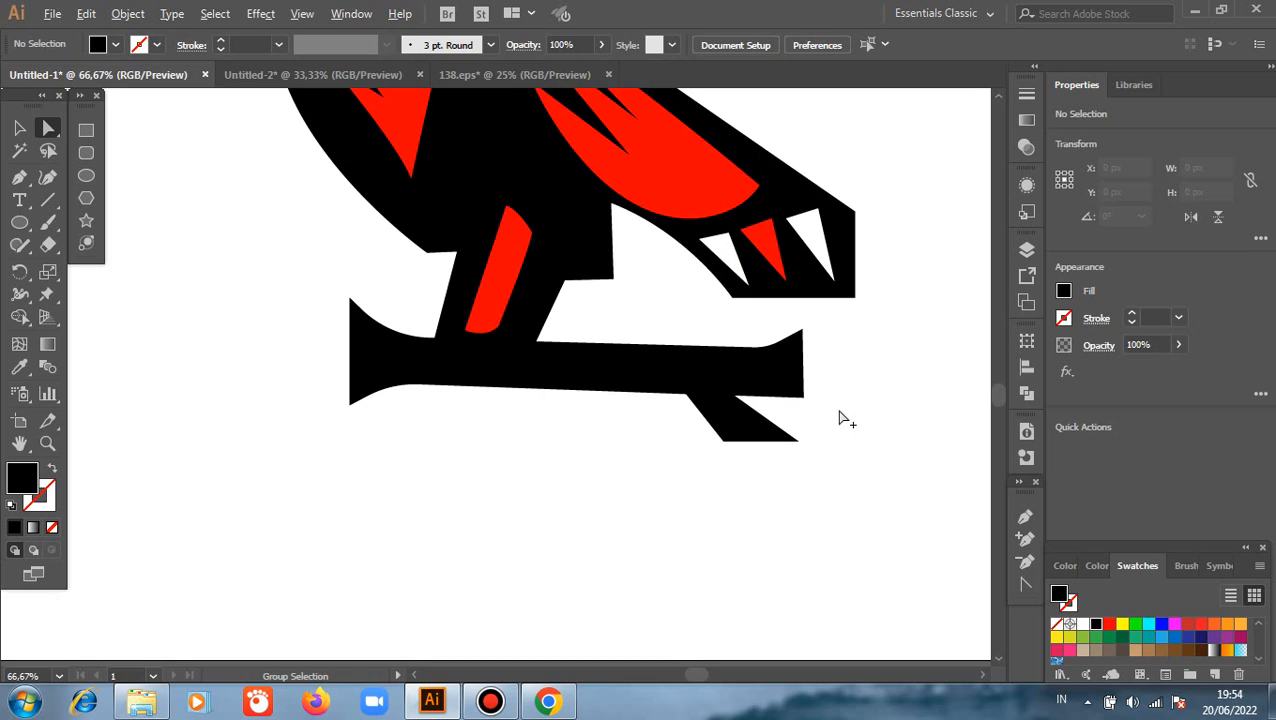
drag(738, 397, 670, 399)
click(666, 440)
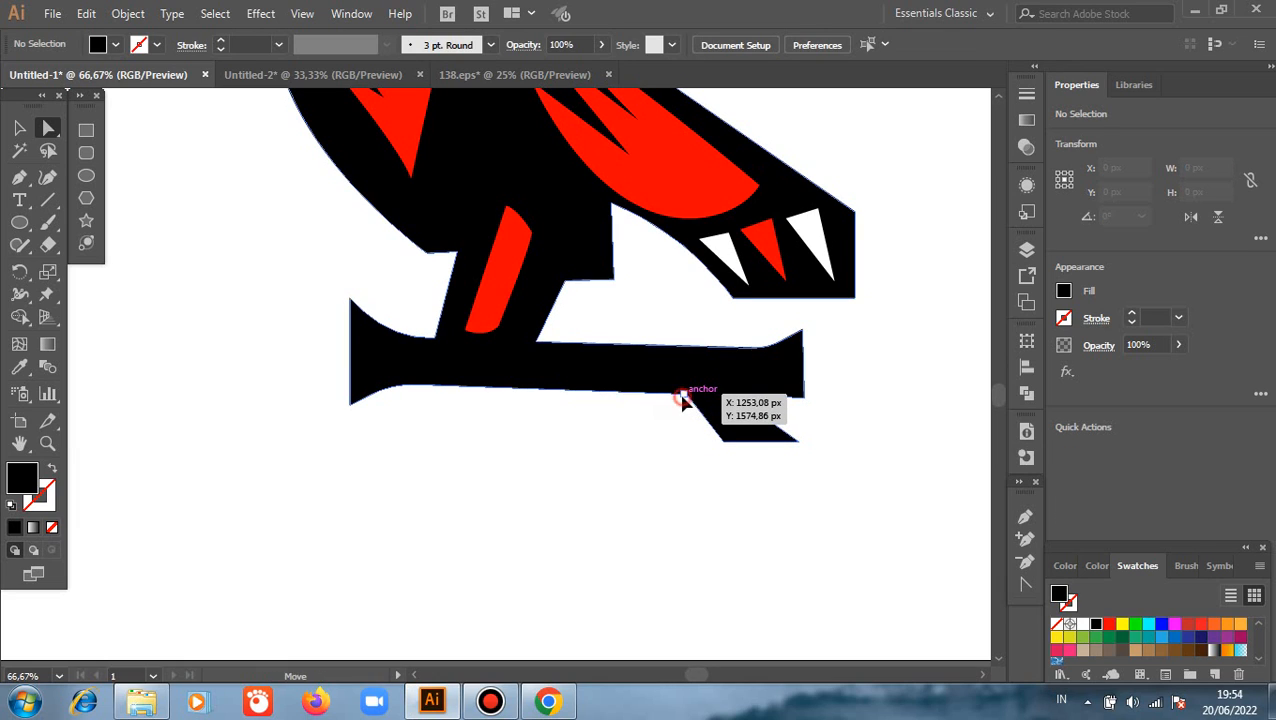
Round the corner where the twig's left edge meets the underside of the branch
click(683, 399)
drag(677, 423, 674, 436)
click(630, 455)
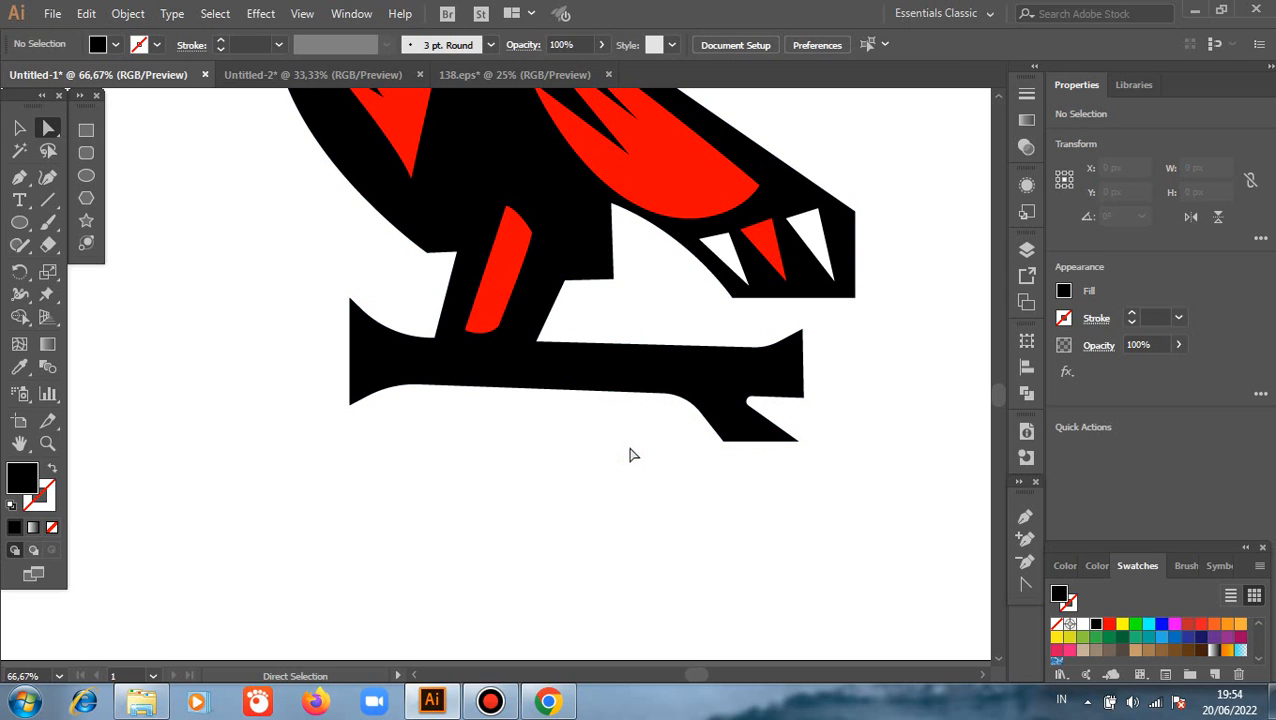
alt+scroll(763, 441, down, 2)
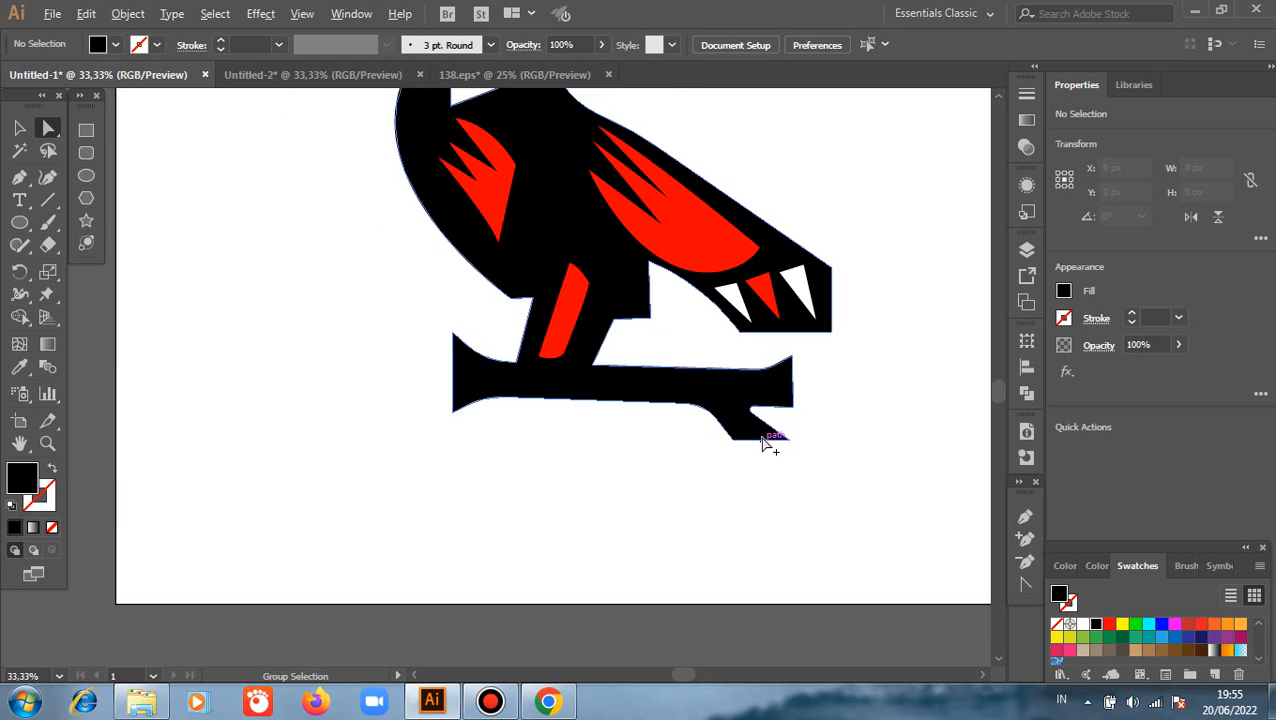
alt+scroll(592, 437, down, 1)
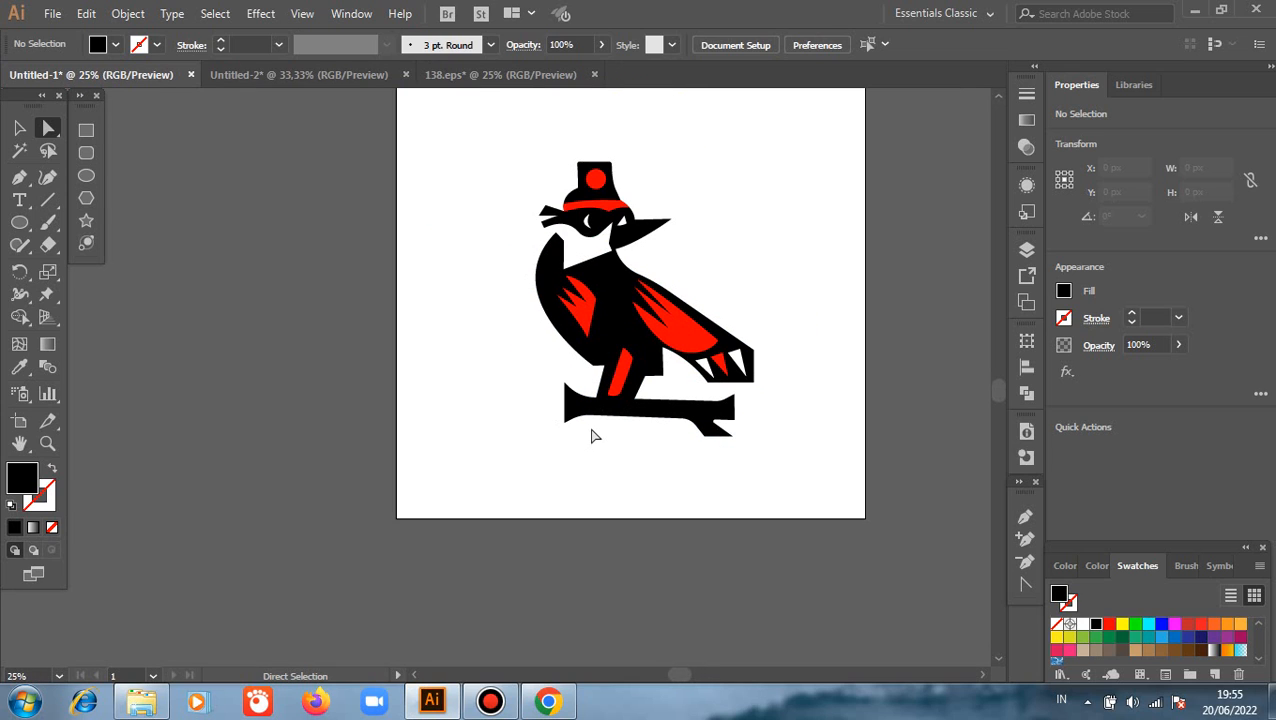
click(19, 128)
drag(450, 112, 773, 471)
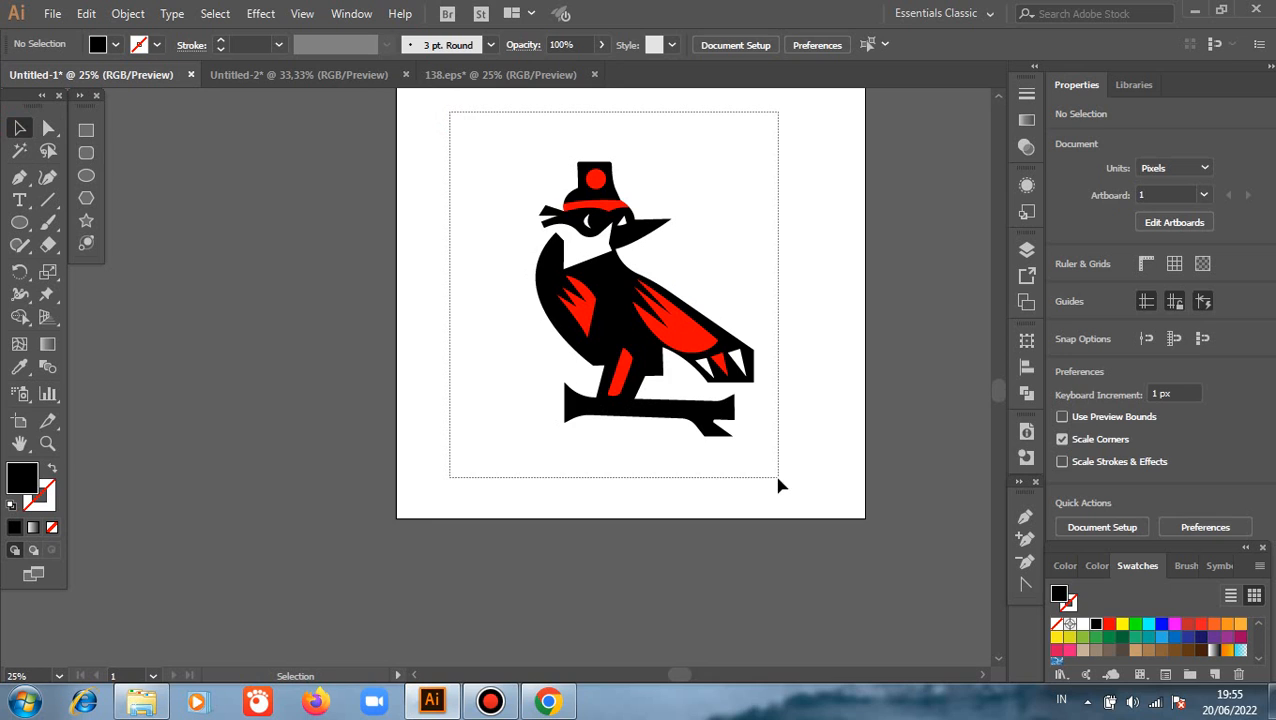
click(786, 270)
Move the lower-right anchor of the white eye shape nearest the beak inward so it sits directly below the eye's top point
alt+scroll(670, 220, up, 3)
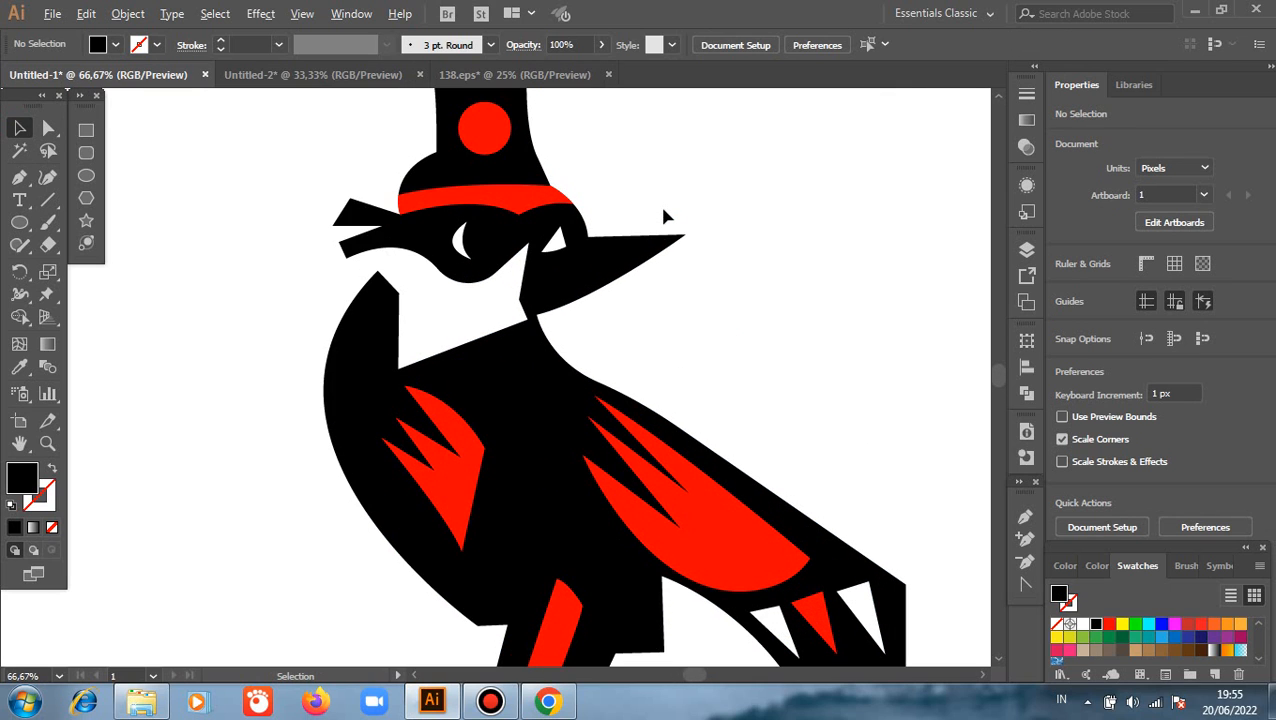
click(565, 243)
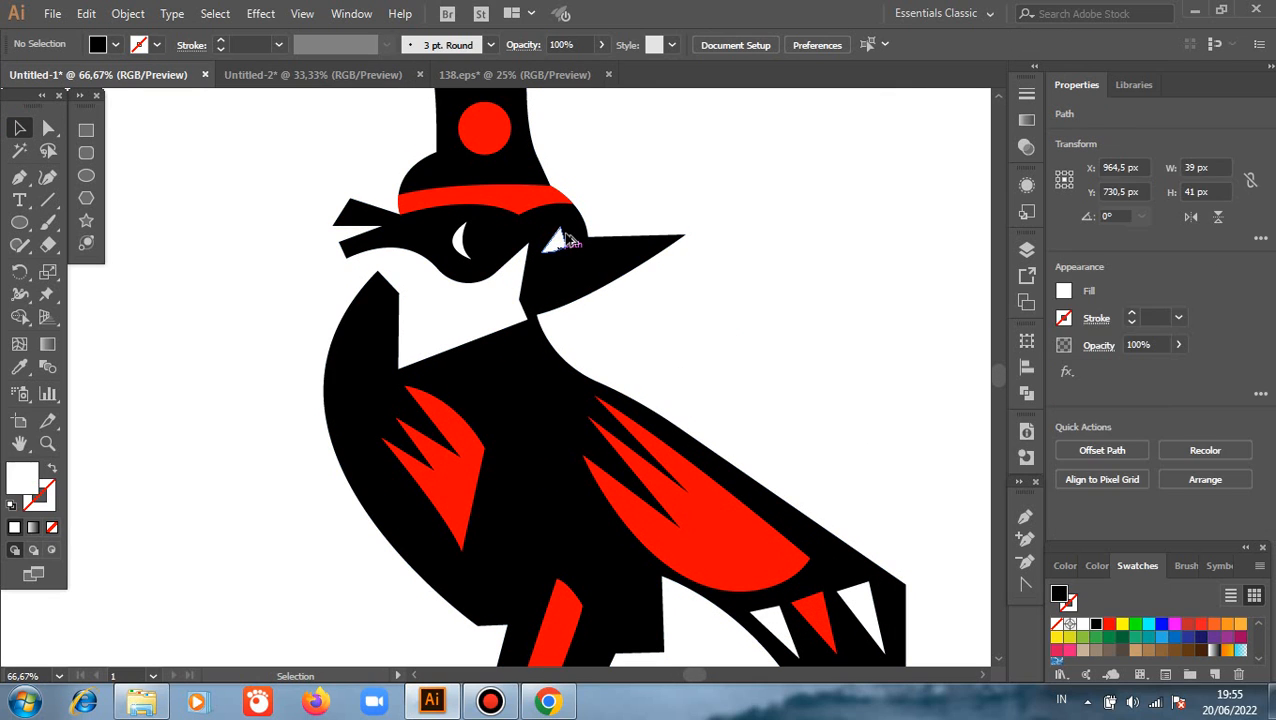
alt+scroll(566, 245, up, 3)
key(a)
click(565, 270)
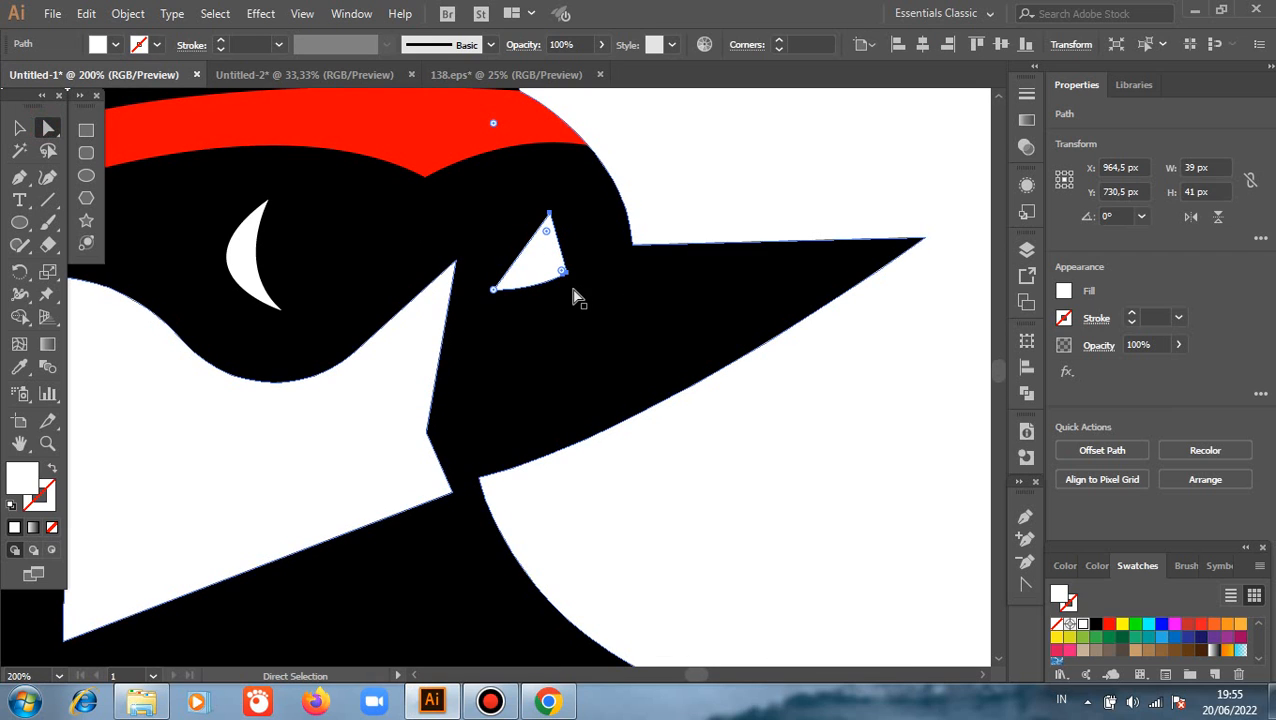
click(576, 282)
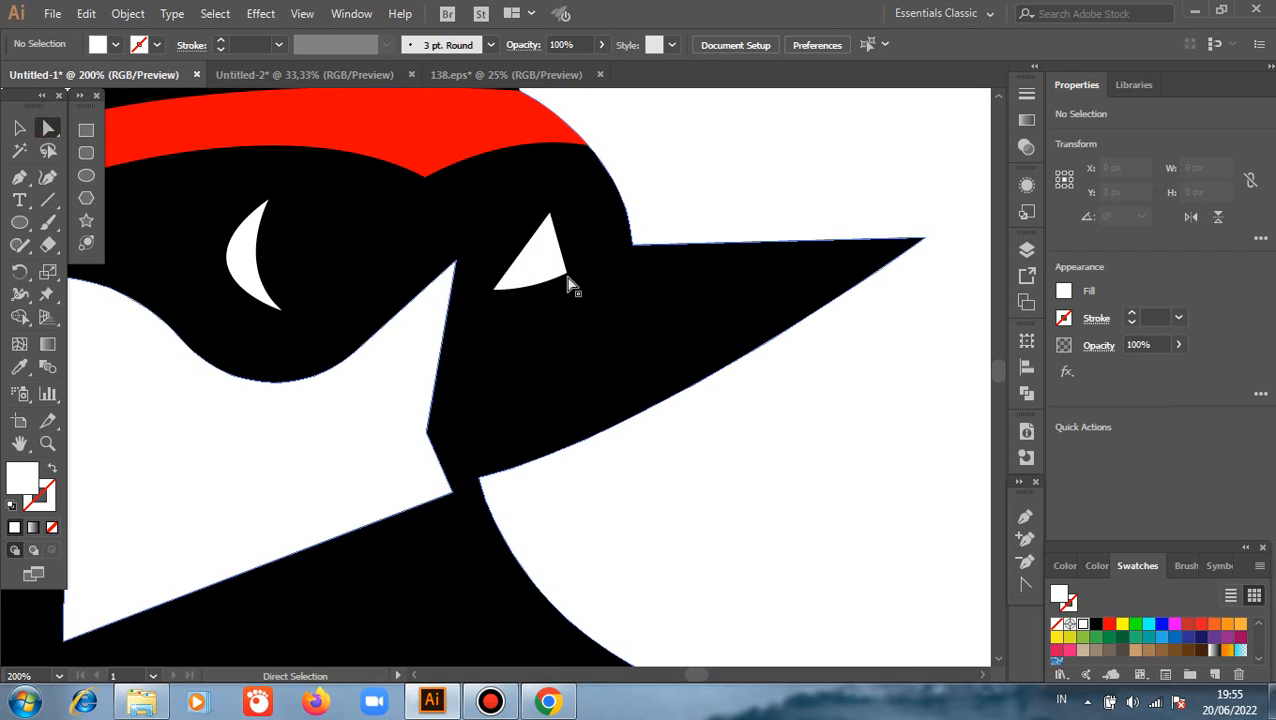
click(564, 272)
drag(563, 277, 542, 289)
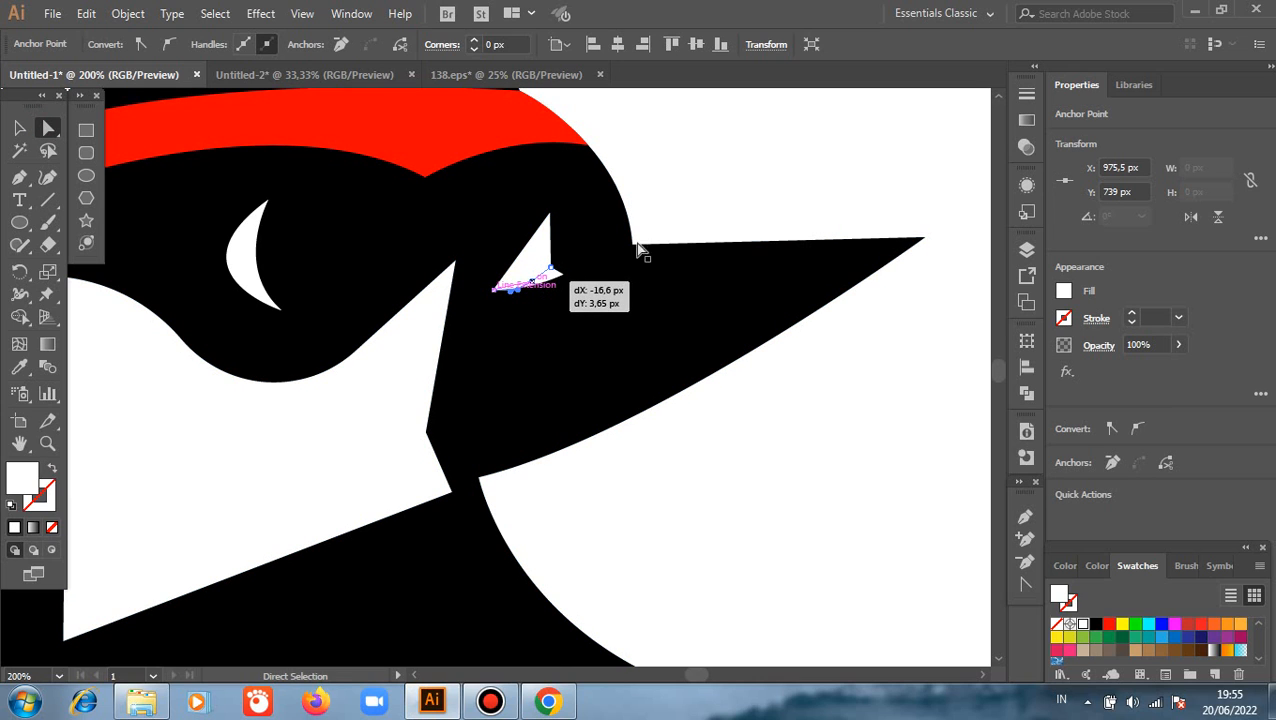
click(720, 185)
Round the lower-right corner of the white eye nearest the beak with a radius of about 24 px
click(548, 270)
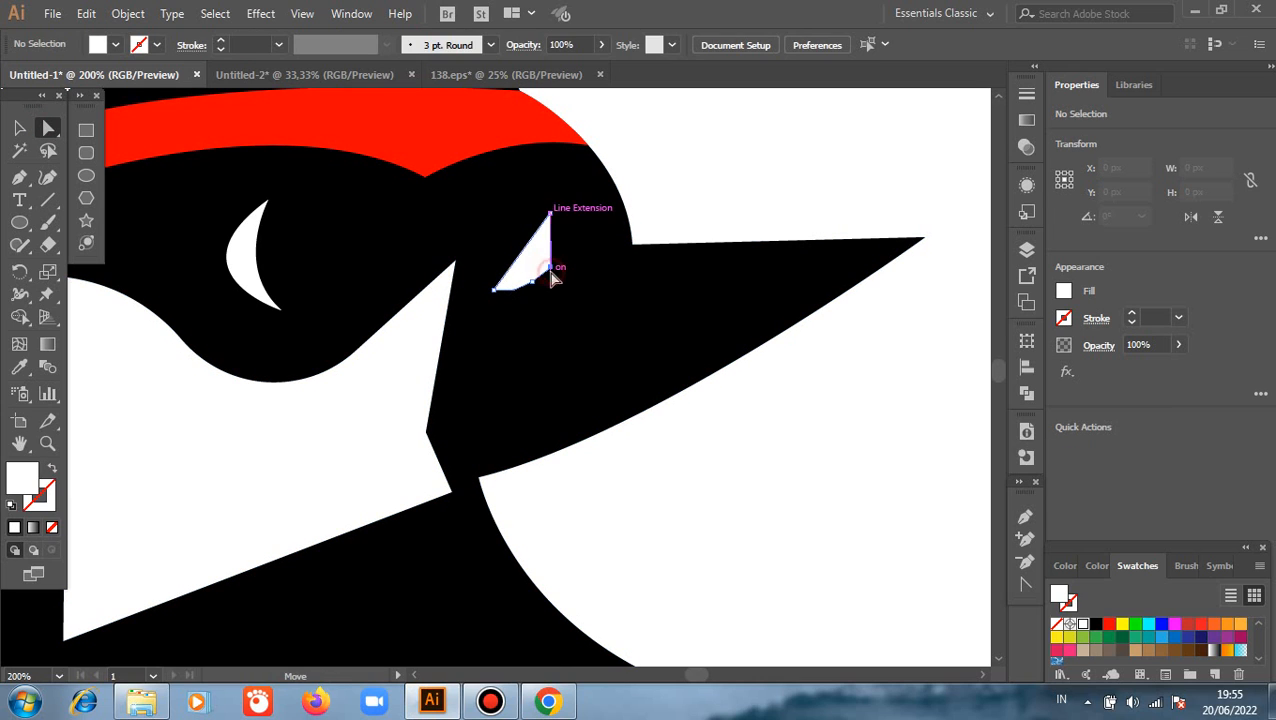
drag(533, 262, 490, 224)
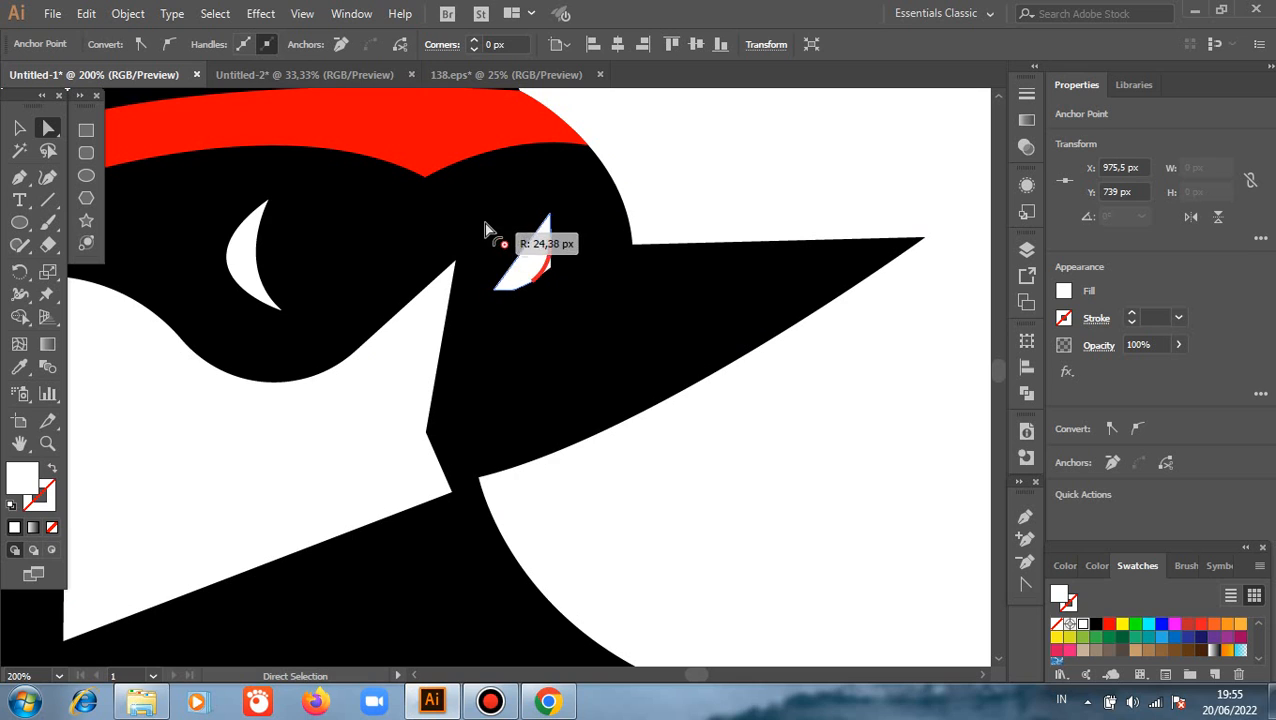
click(720, 197)
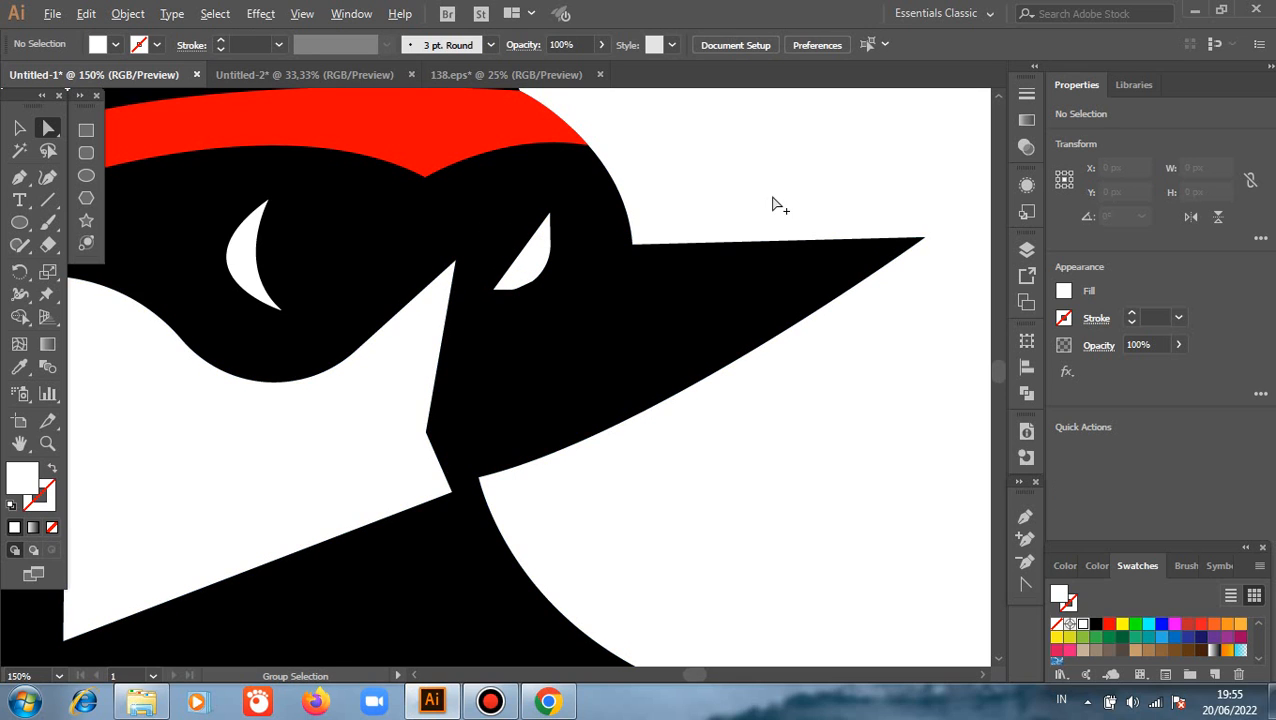
Move the white throat's right anchor about 14 px right and 8 px up onto the corner where the beak meets the chest
scroll(780, 205, down, 1)
scroll(780, 205, down, 1)
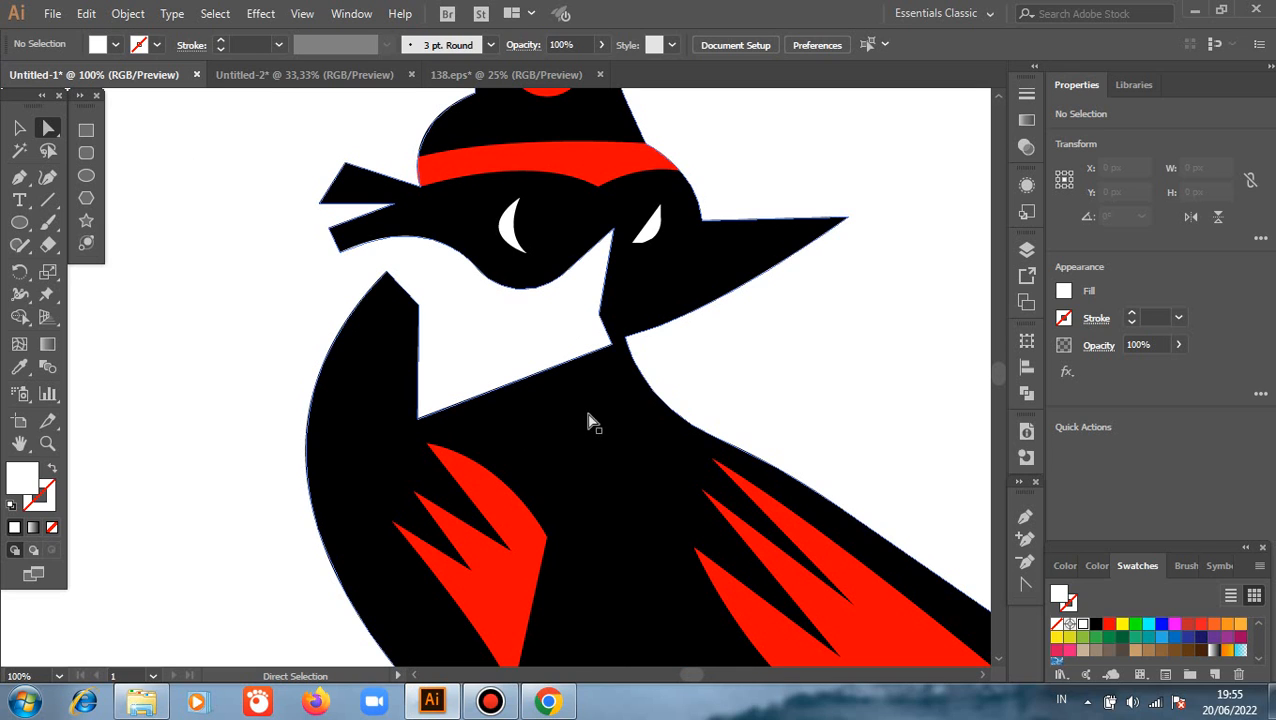
click(611, 343)
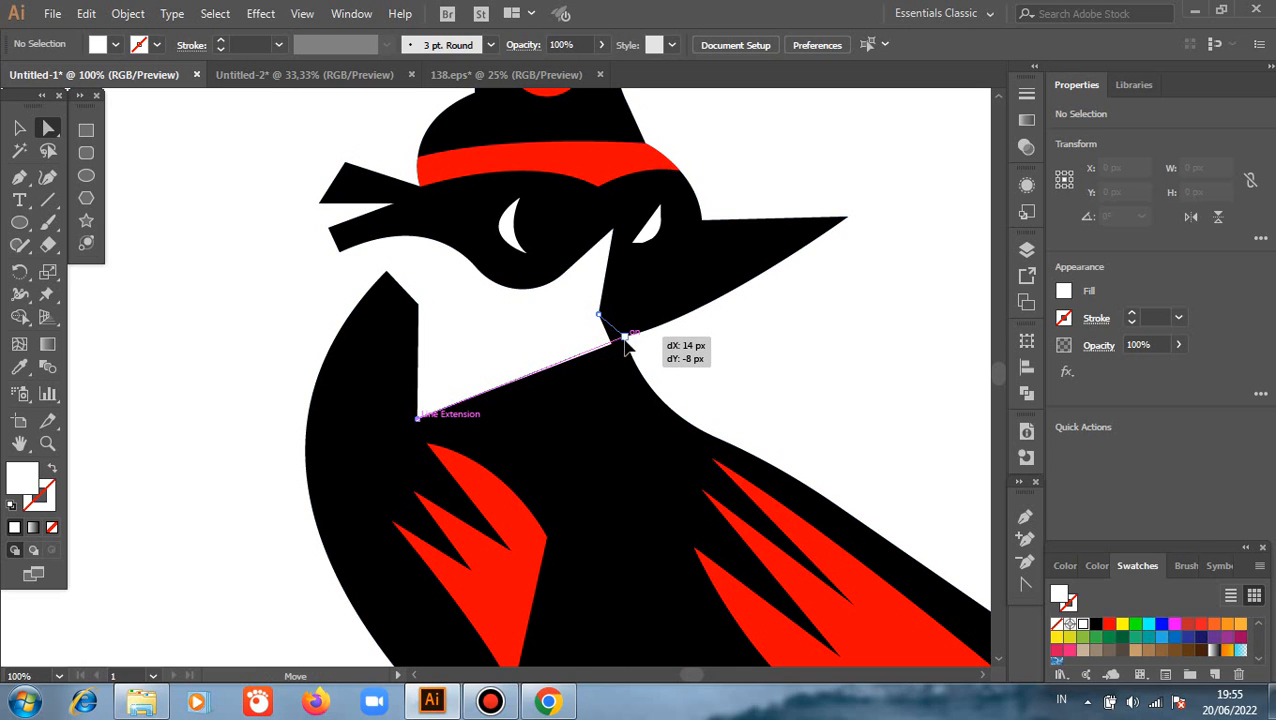
click(725, 358)
Group all the shapes of the bird and branch
scroll(779, 331, down, 2)
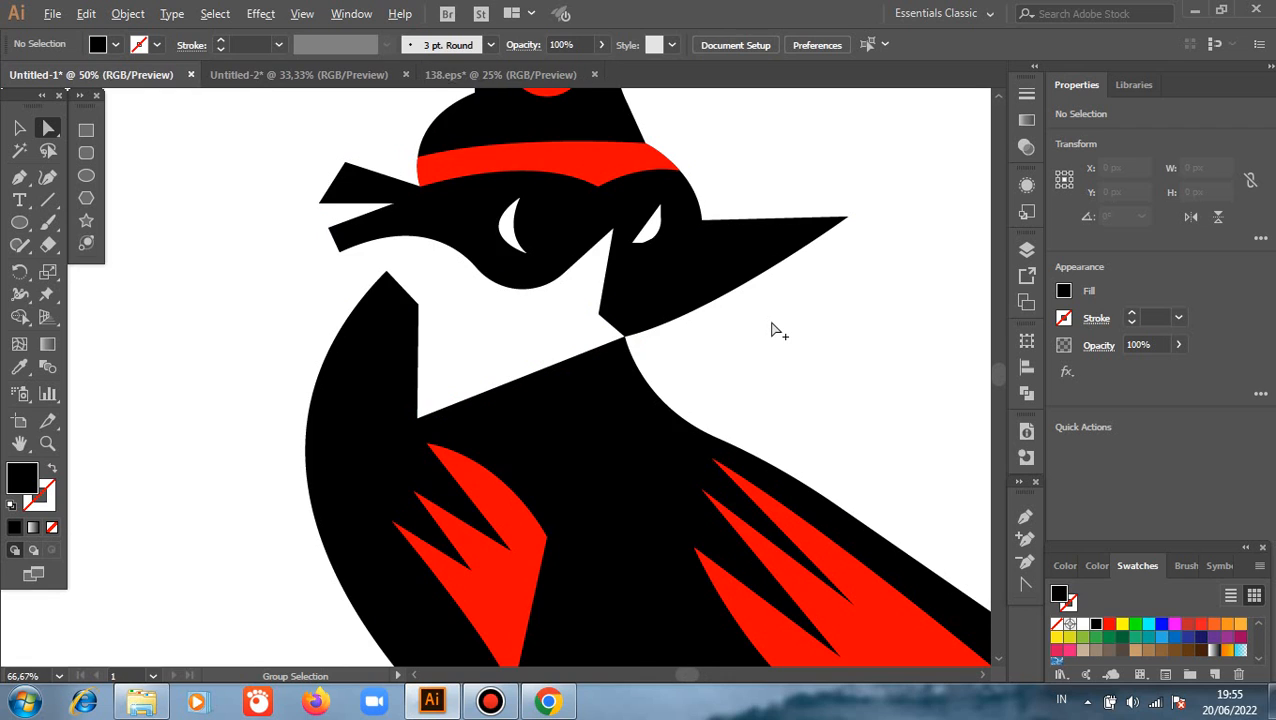
scroll(447, 344, down, 2)
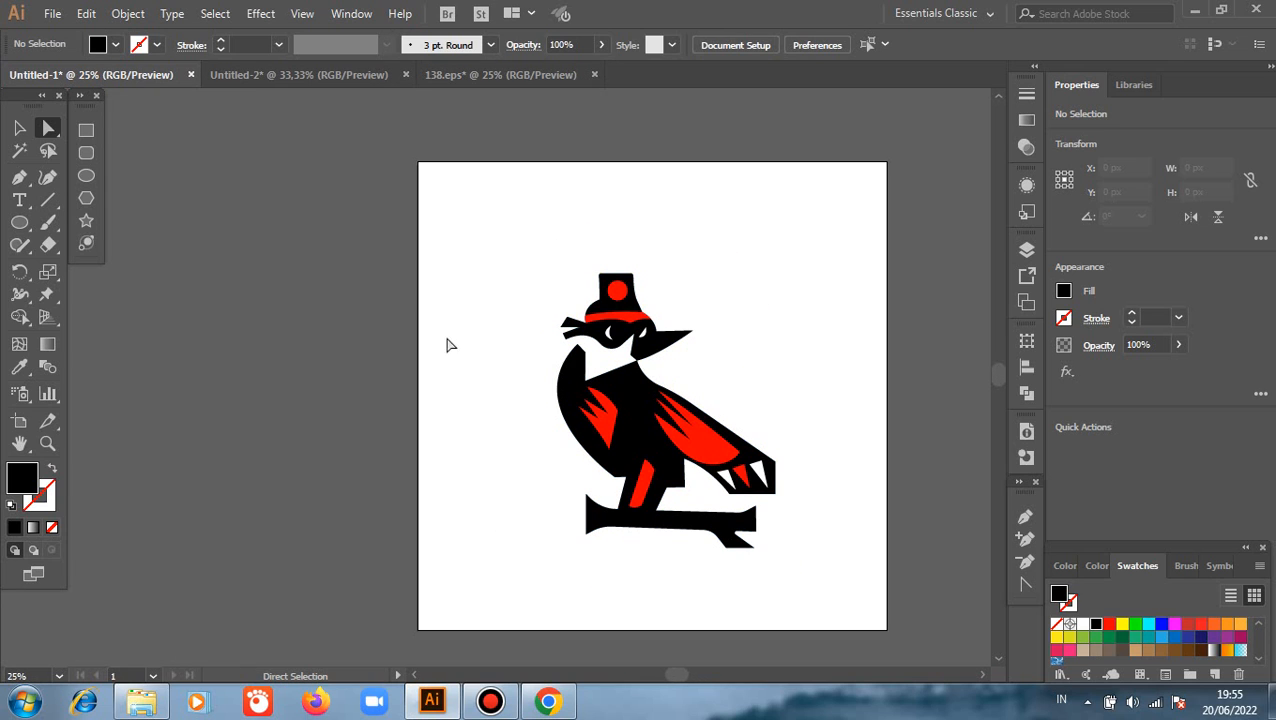
click(18, 126)
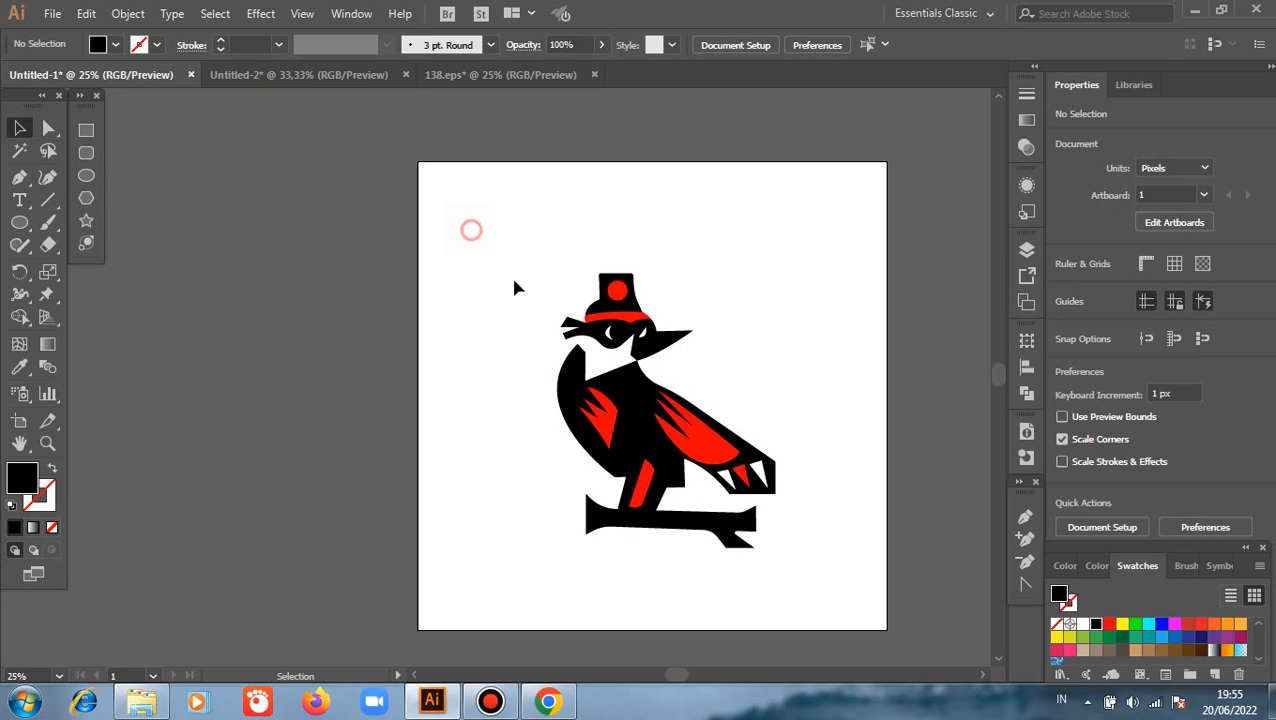
drag(514, 288, 803, 573)
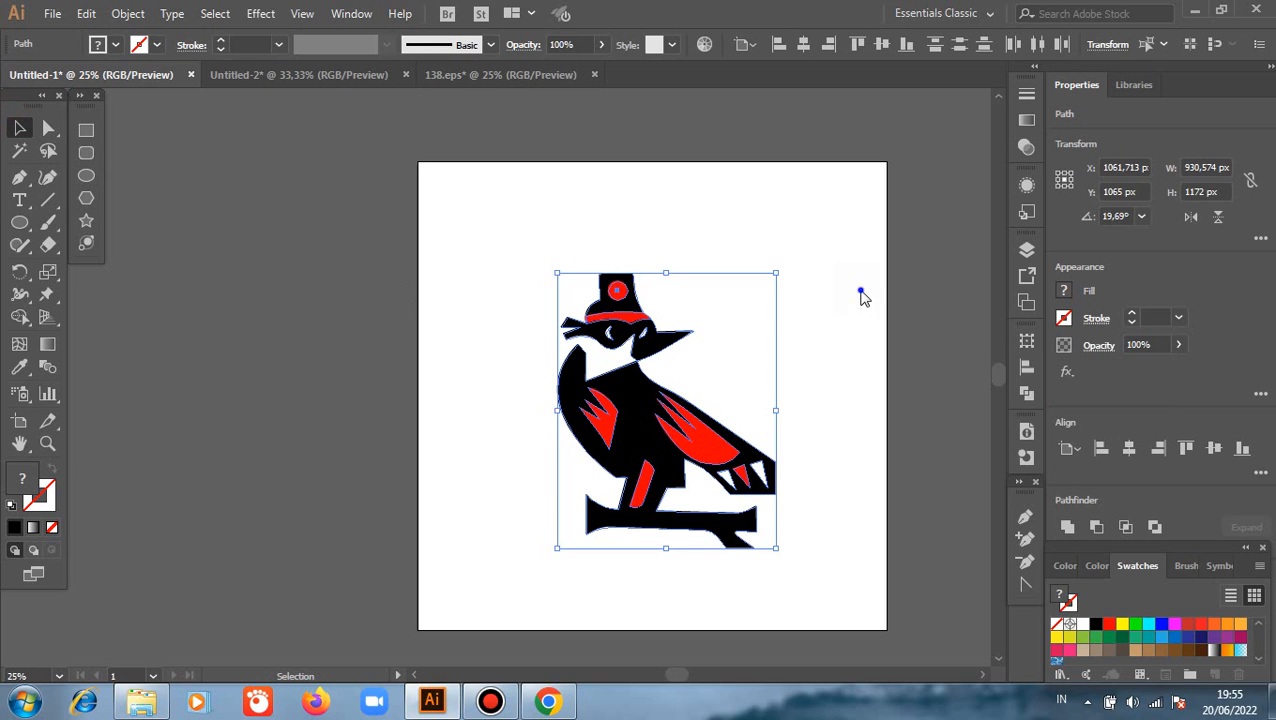
right_click(861, 294)
click(900, 406)
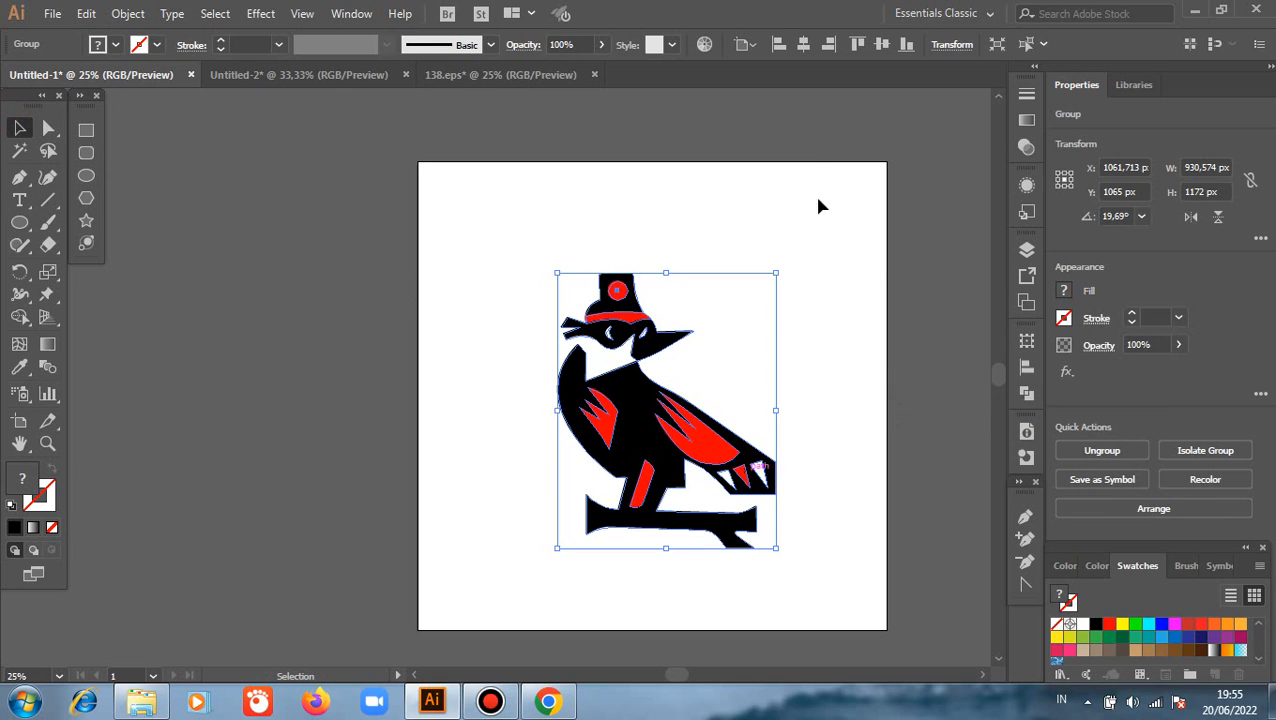
Center the grouped bird horizontally and vertically on the artboard and deselect it
click(882, 44)
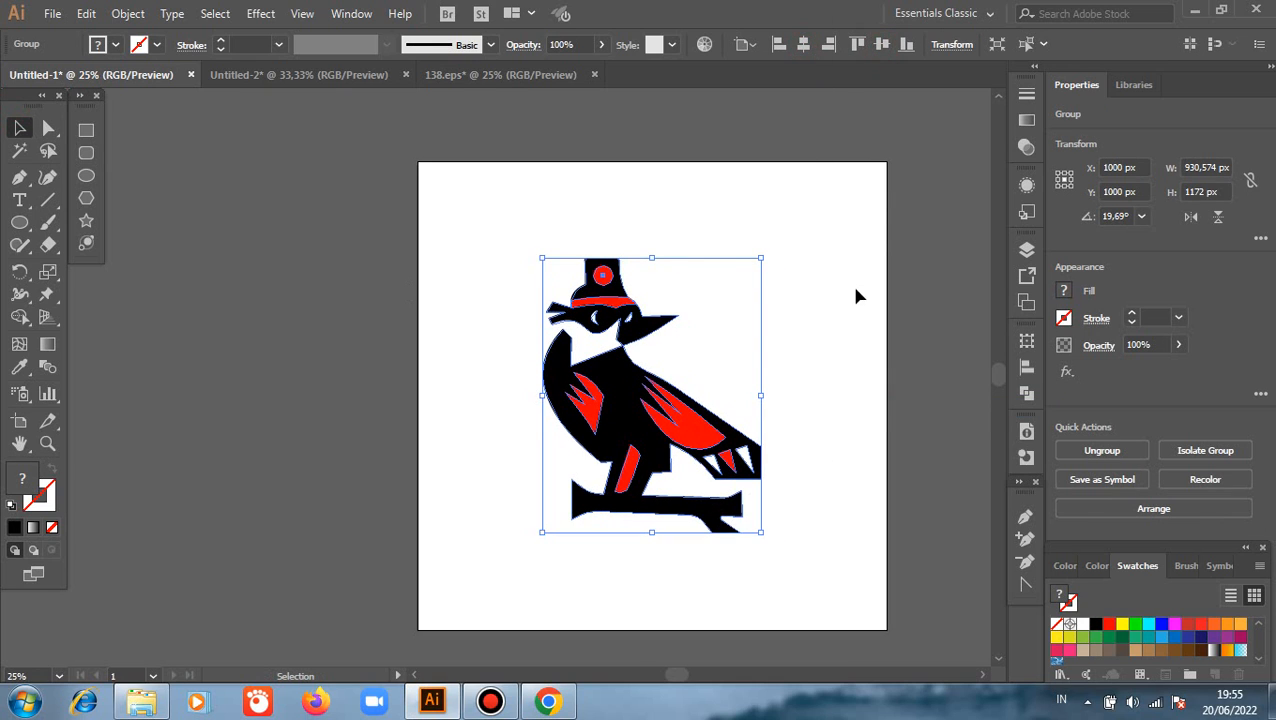
scroll(831, 364, up, 1)
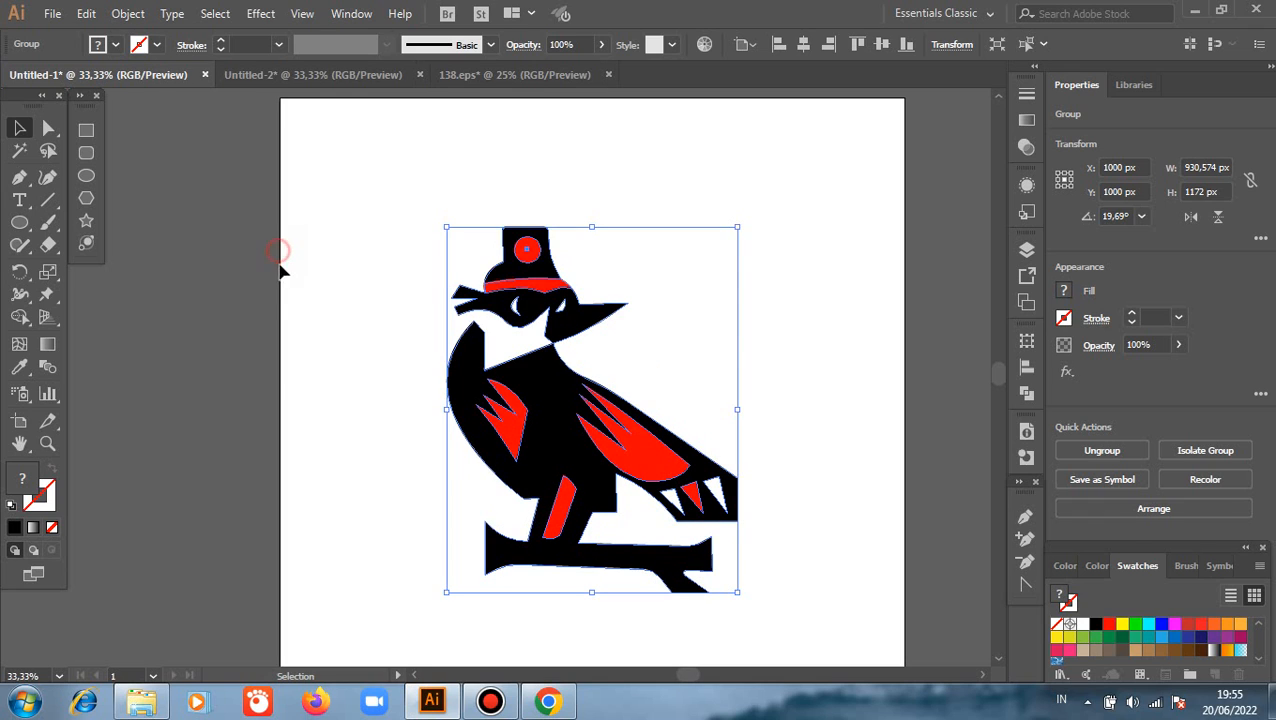
click(299, 346)
scroll(299, 346, down, 2)
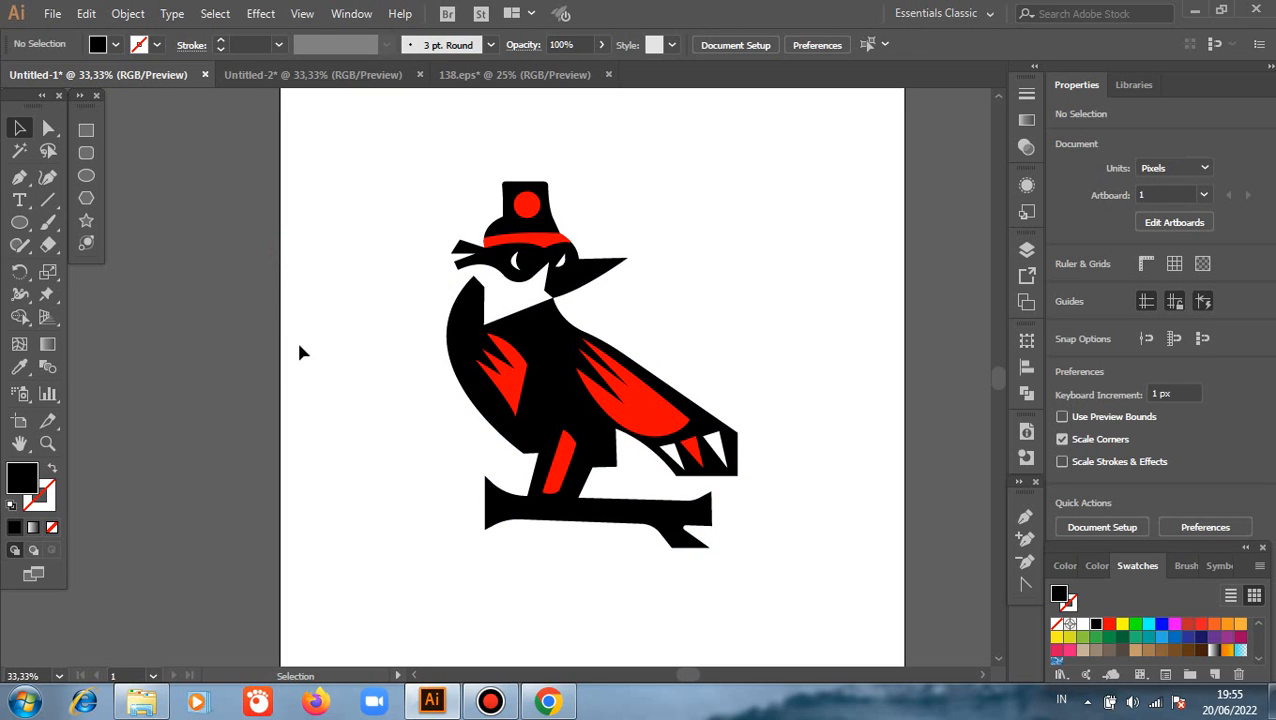